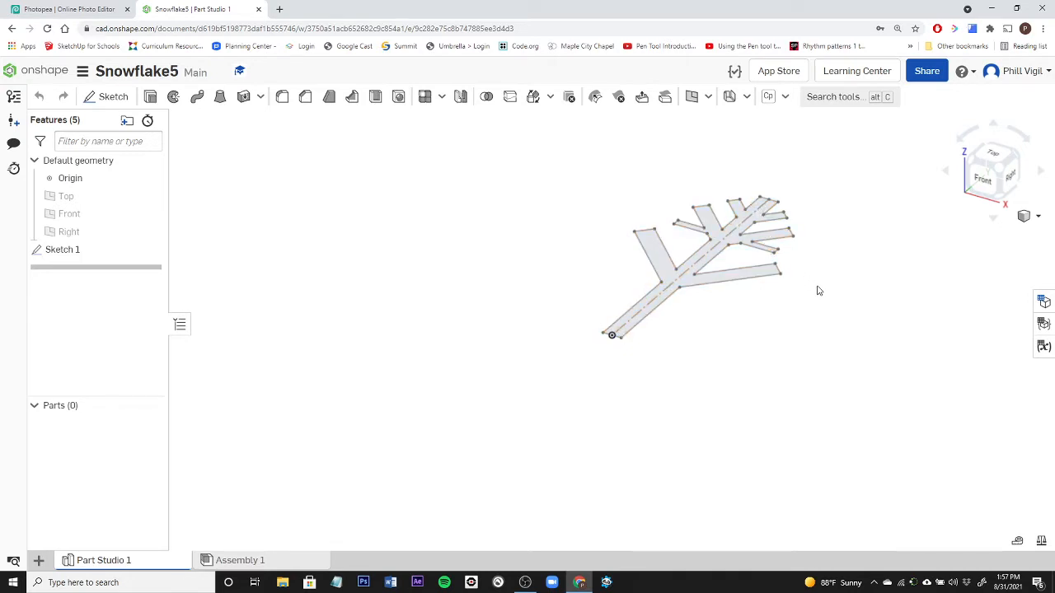
Step: Open Sketch 1 for editing and orient the view normal to the sketch plane
mouse_move(649, 376)
right_down()
mouse_move(671, 384)
mouse_move(665, 399)
mouse_move(697, 412)
mouse_move(655, 431)
right_up()
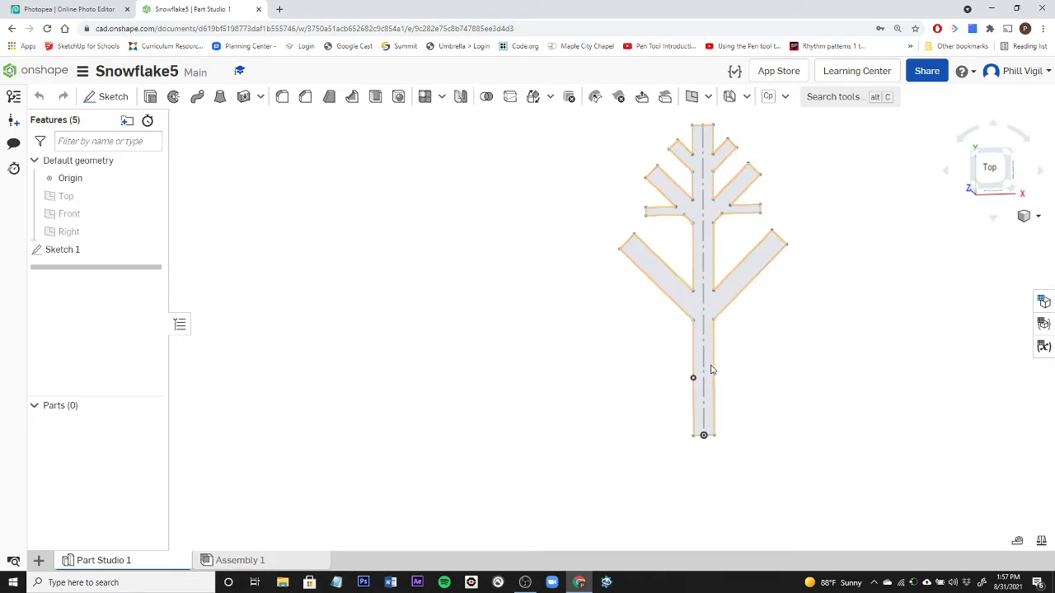
click(71, 252)
double_click(71, 252)
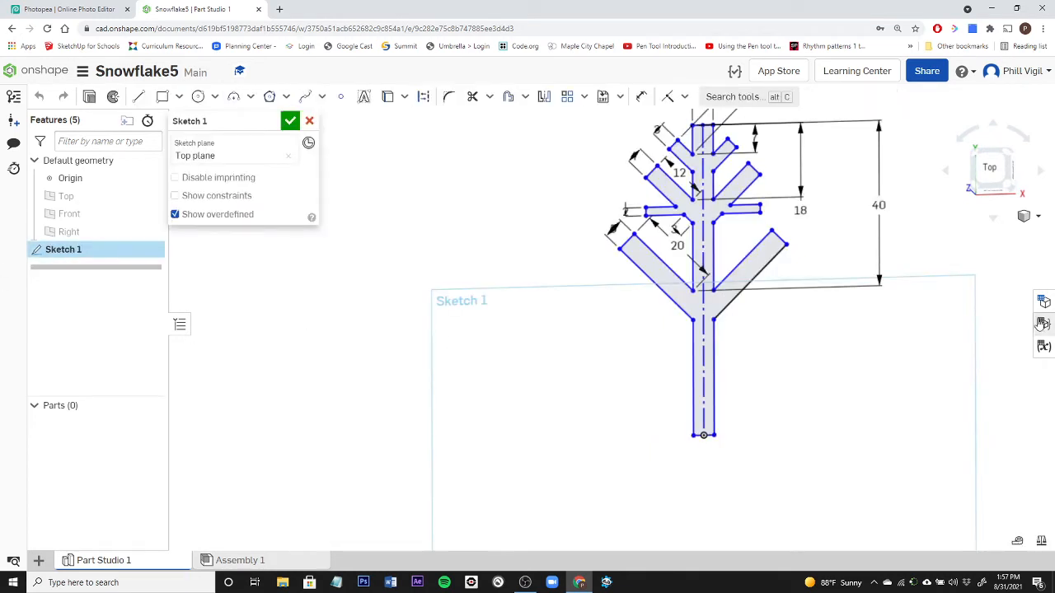
middle_drag(850, 375, 724, 410)
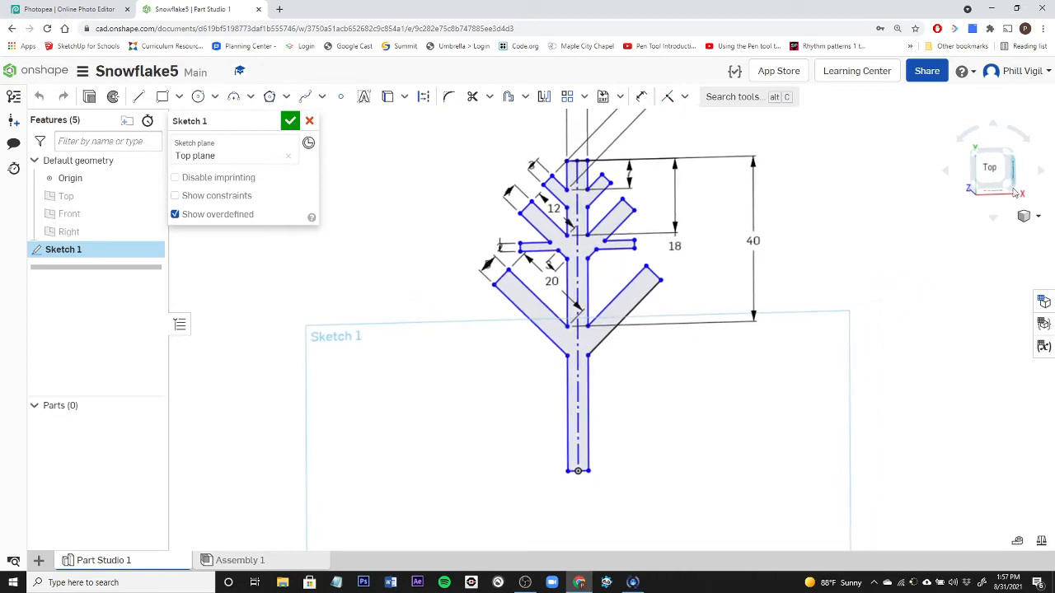
right_click(847, 344)
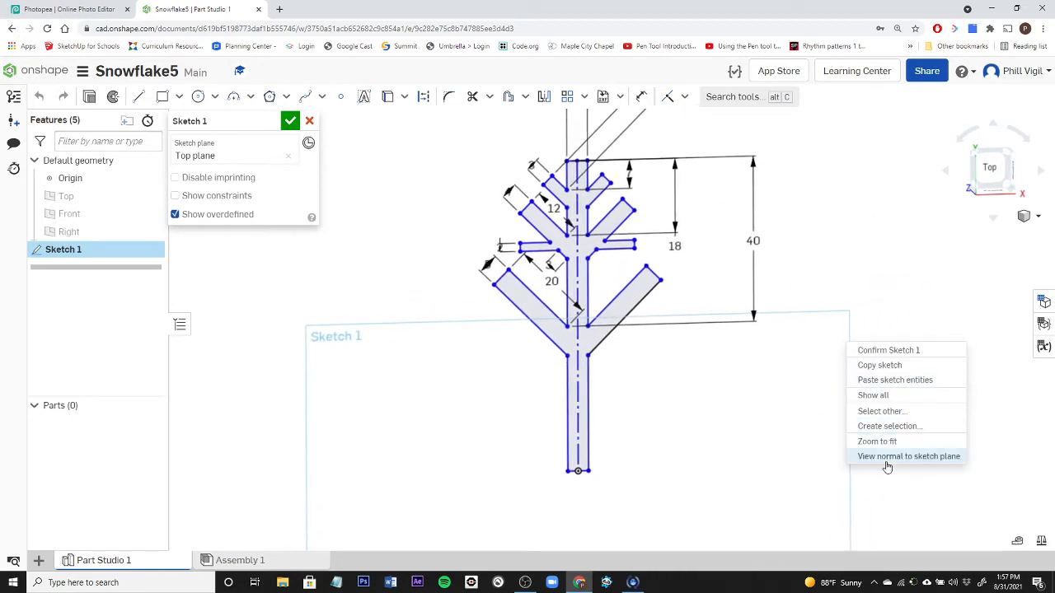
click(886, 460)
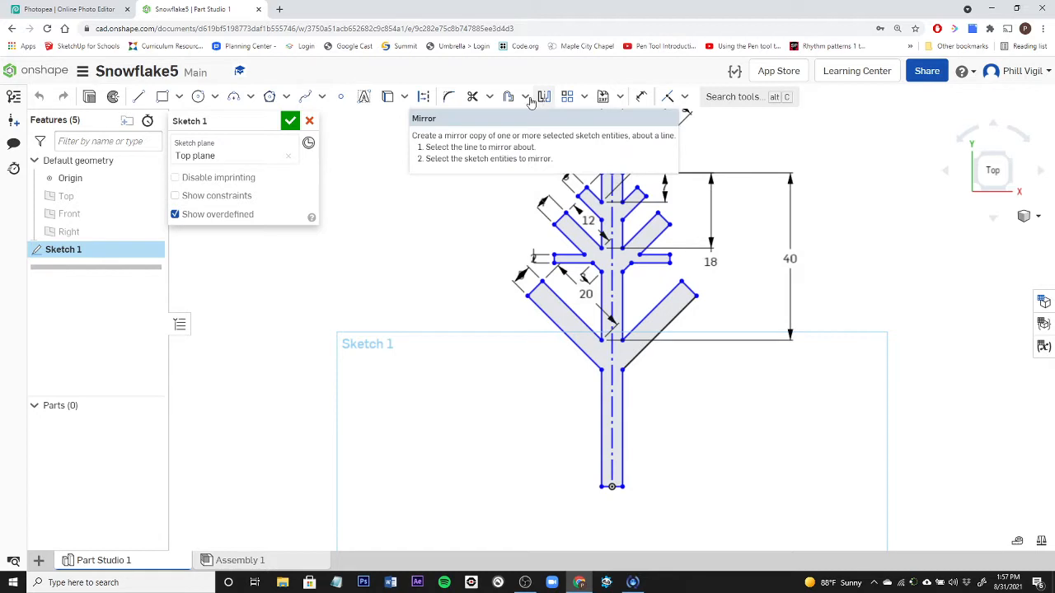
Step: Create a sketch circular pattern of the whole branch around the origin with three instances
click(586, 97)
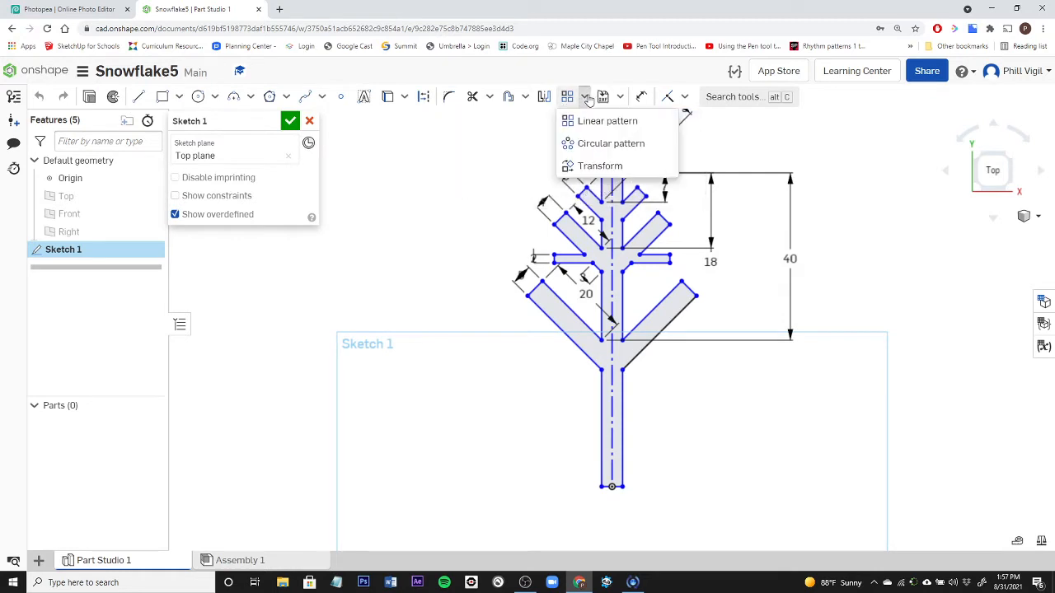
click(584, 152)
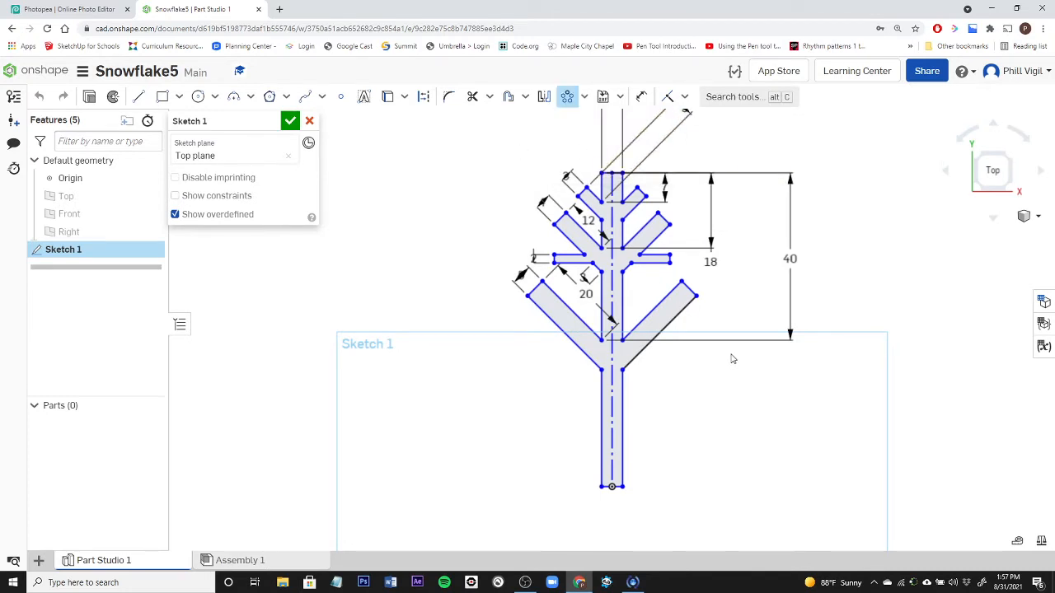
mouse_move(805, 147)
mouse_down()
mouse_move(648, 346)
mouse_move(553, 418)
mouse_move(498, 499)
mouse_up()
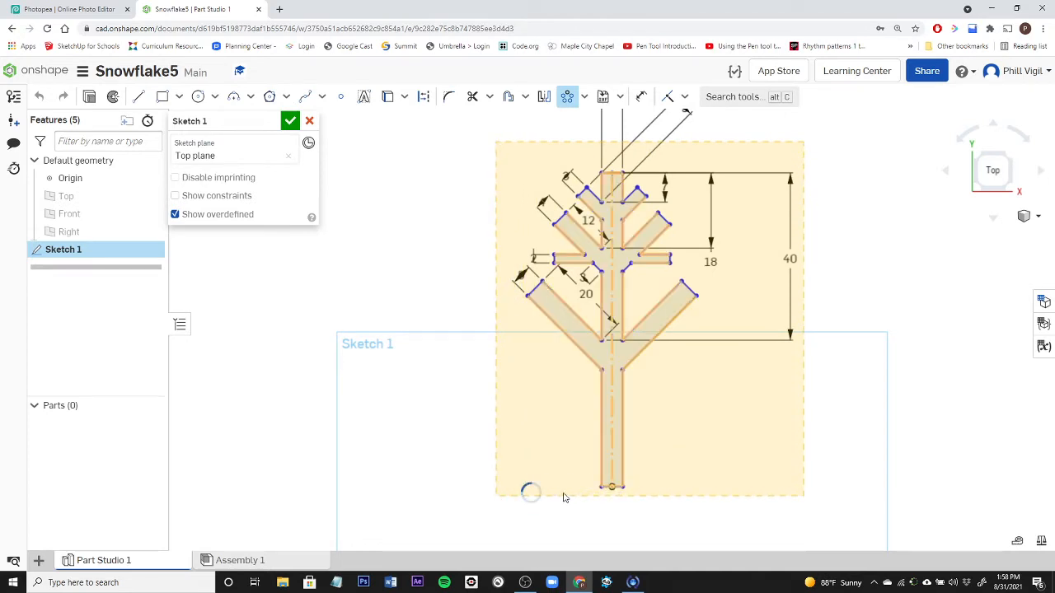
scroll(768, 434, down, 3)
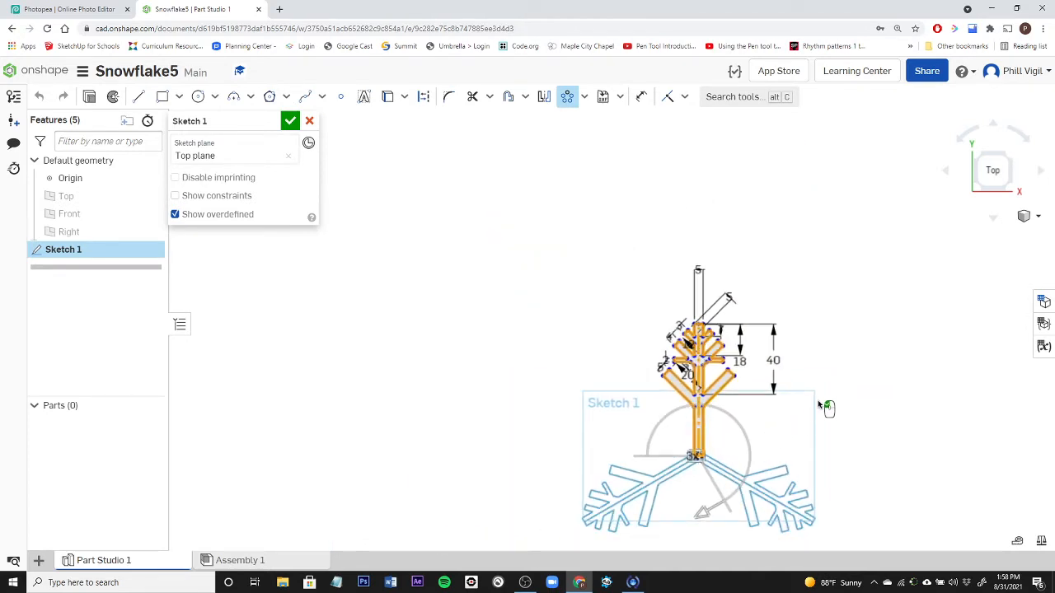
middle_drag(824, 404, 595, 291)
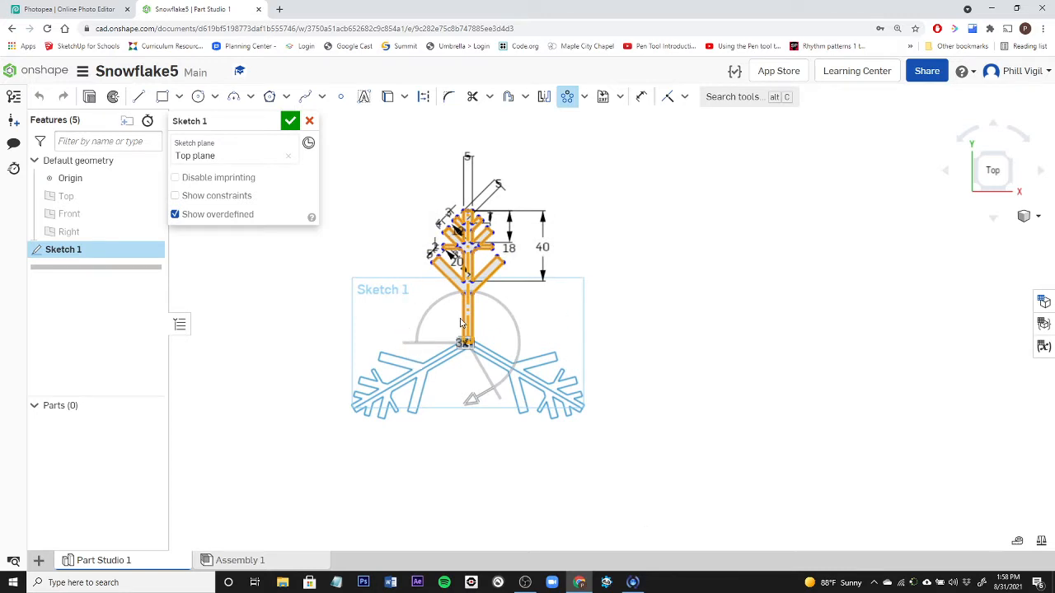
scroll(458, 369, up, 5)
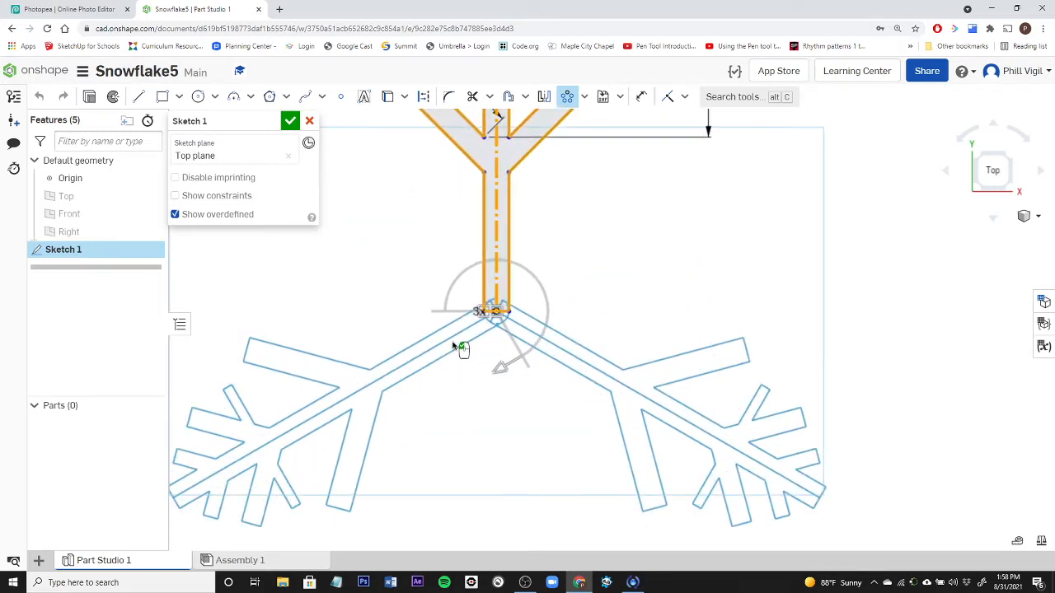
scroll(463, 349, down, 4)
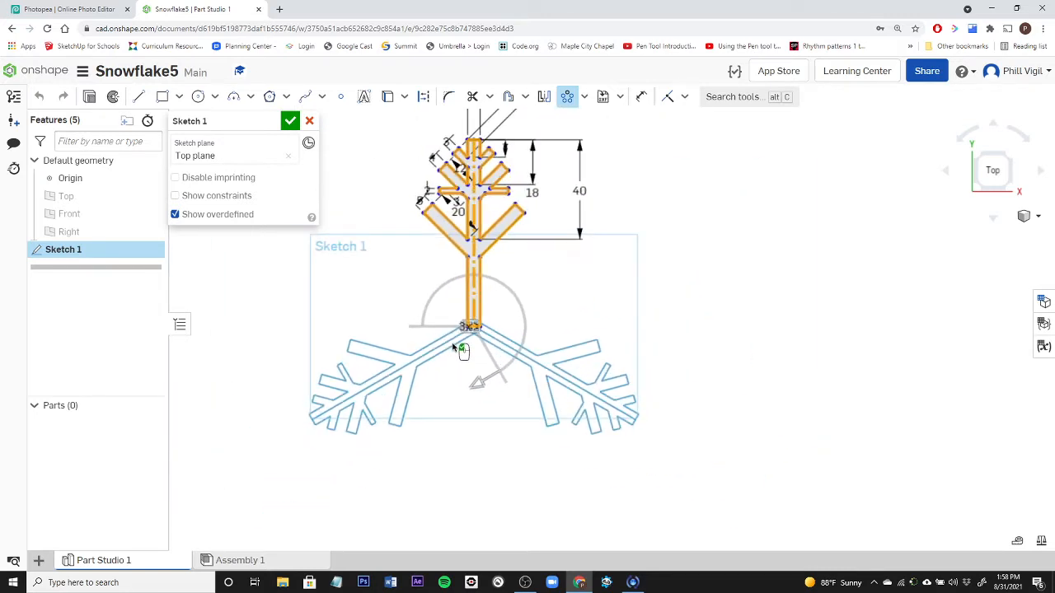
click(783, 391)
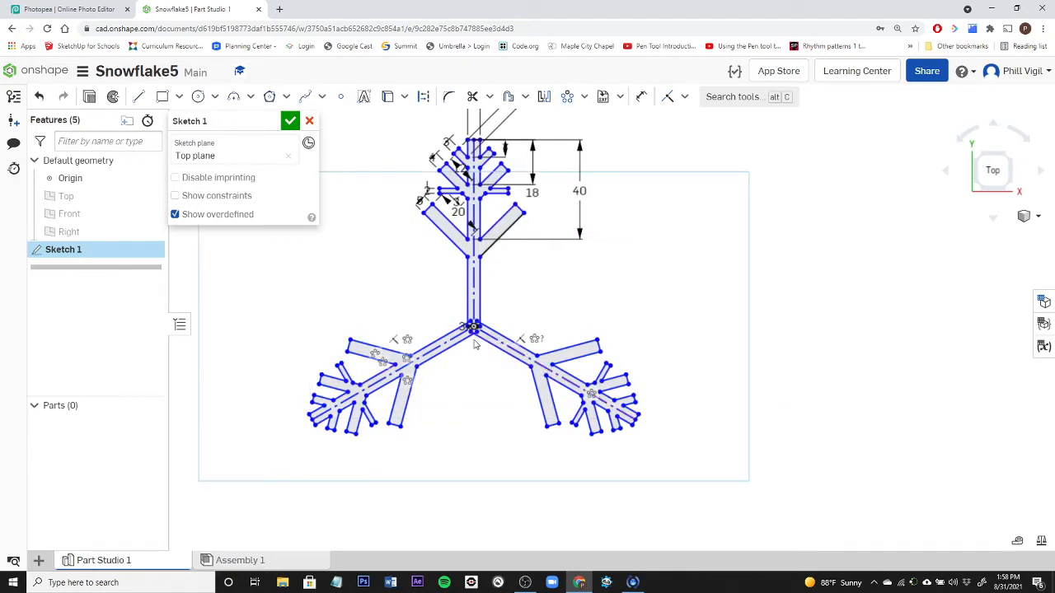
Step: Set the sketch pattern's instance count to 6
scroll(468, 322, up, 4)
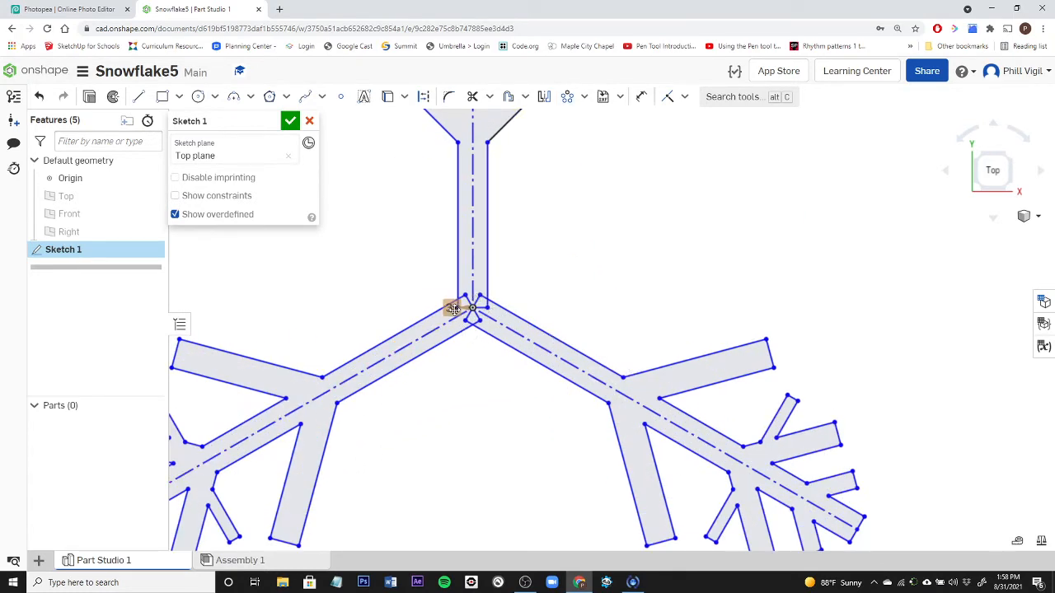
double_click(454, 308)
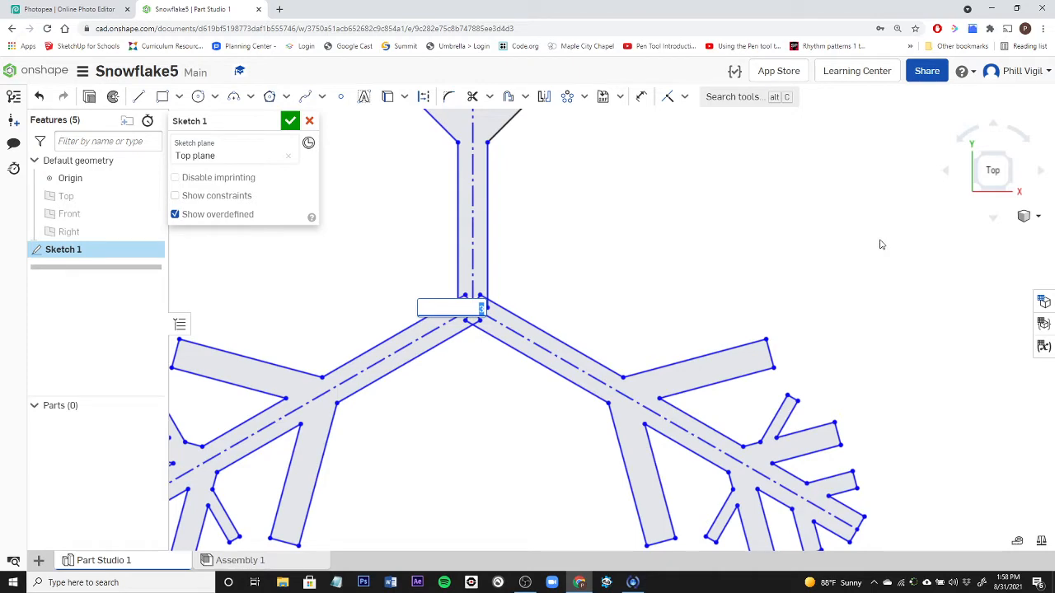
key(Return)
scroll(880, 244, down, 4)
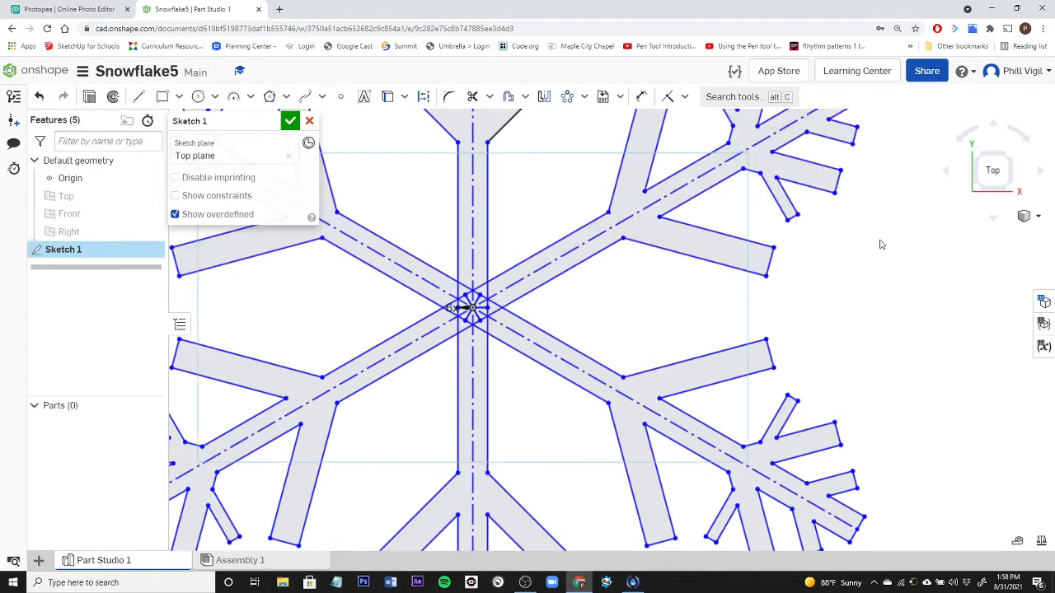
mouse_move(880, 244)
middle_down()
mouse_move(767, 314)
mouse_move(695, 334)
middle_up()
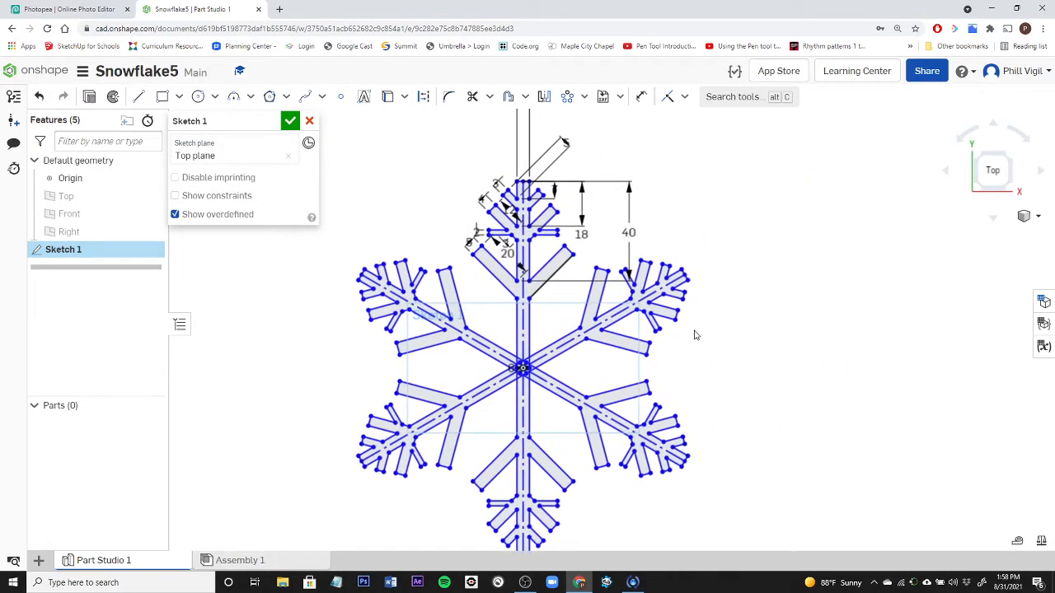
scroll(699, 330, down, 3)
mouse_move(772, 357)
middle_down()
mouse_move(715, 327)
mouse_move(658, 348)
middle_up()
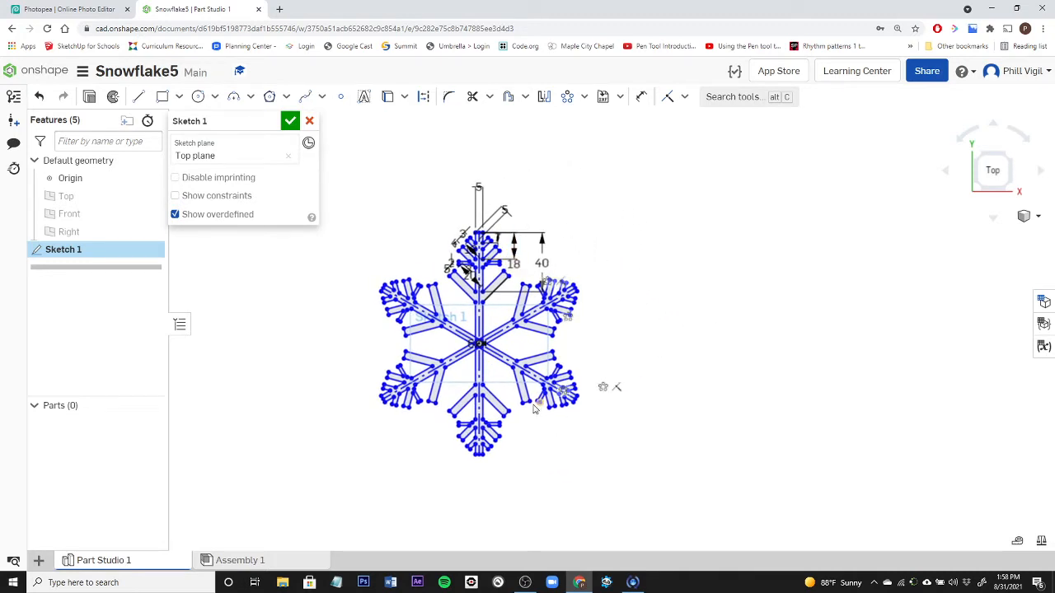
Step: Examine the patterned snowflake arms, their side branches and the overlap of their lines at the centre
scroll(530, 392, up, 3)
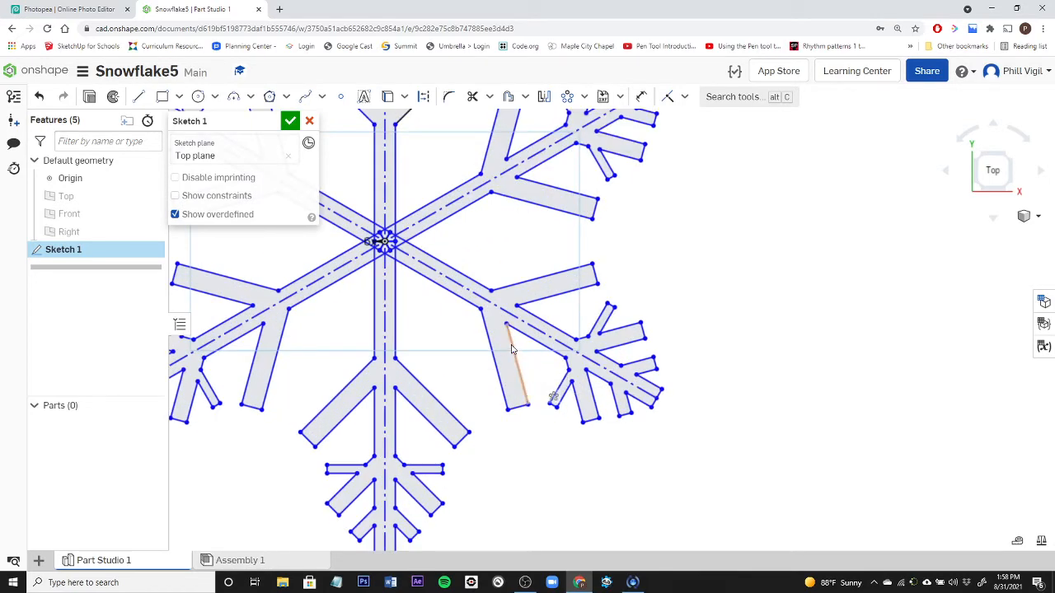
click(524, 385)
click(894, 329)
scroll(893, 330, down, 3)
scroll(894, 330, down, 2)
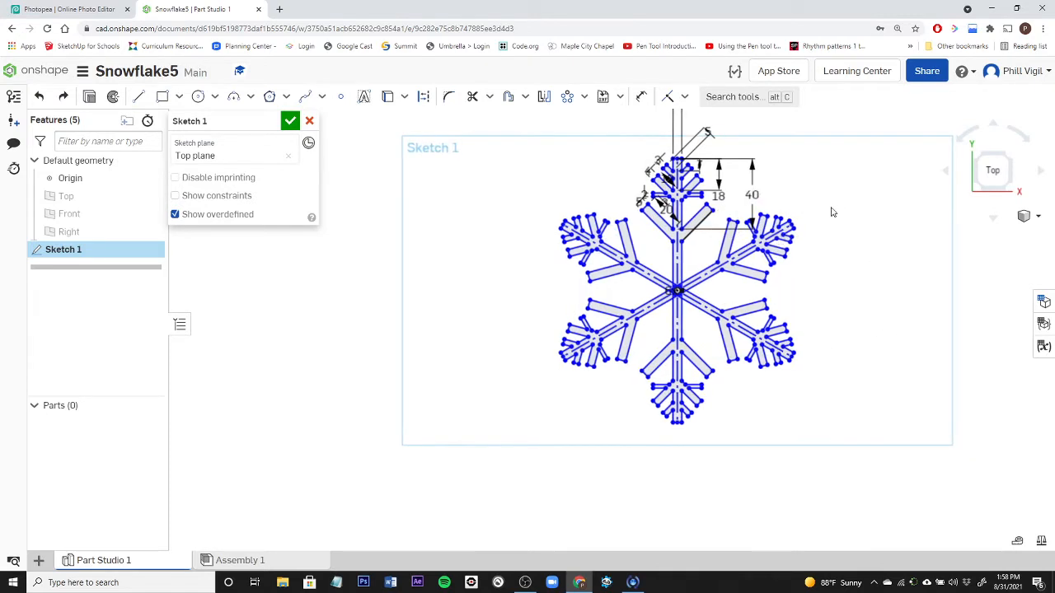
middle_drag(832, 212, 698, 253)
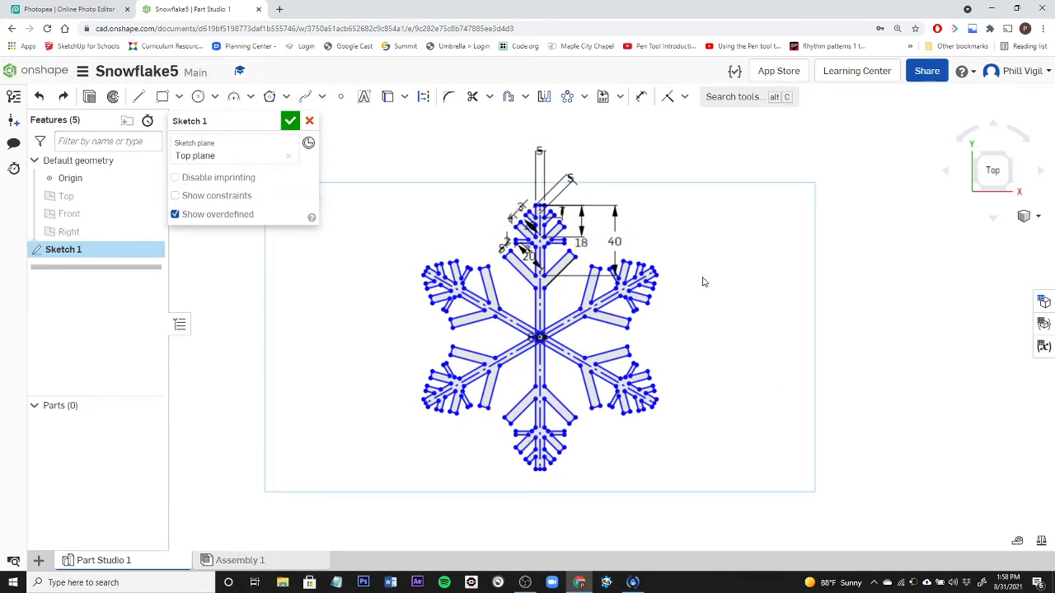
scroll(429, 270, up, 3)
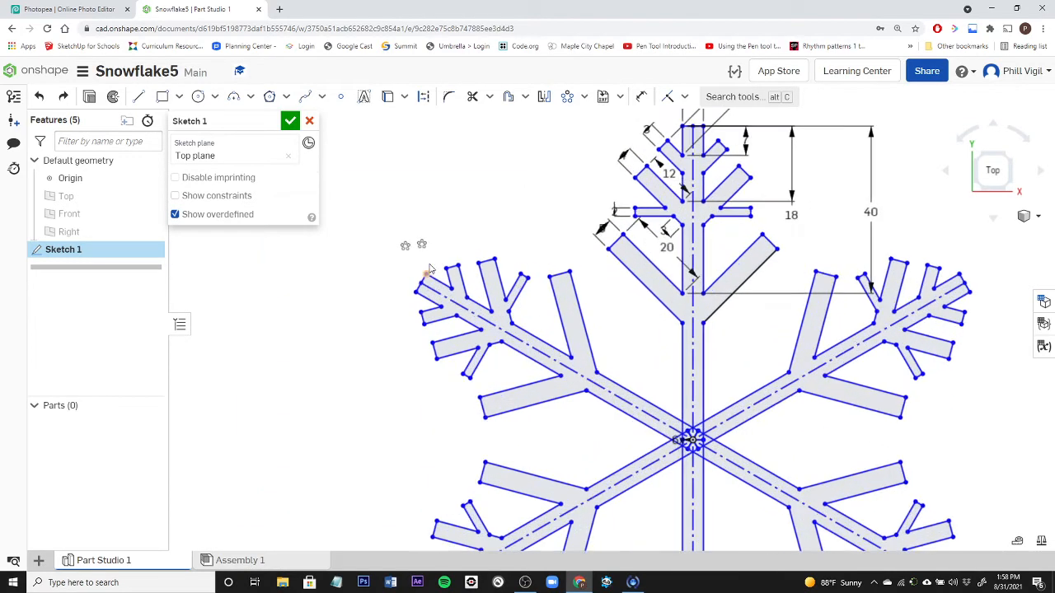
scroll(429, 270, down, 2)
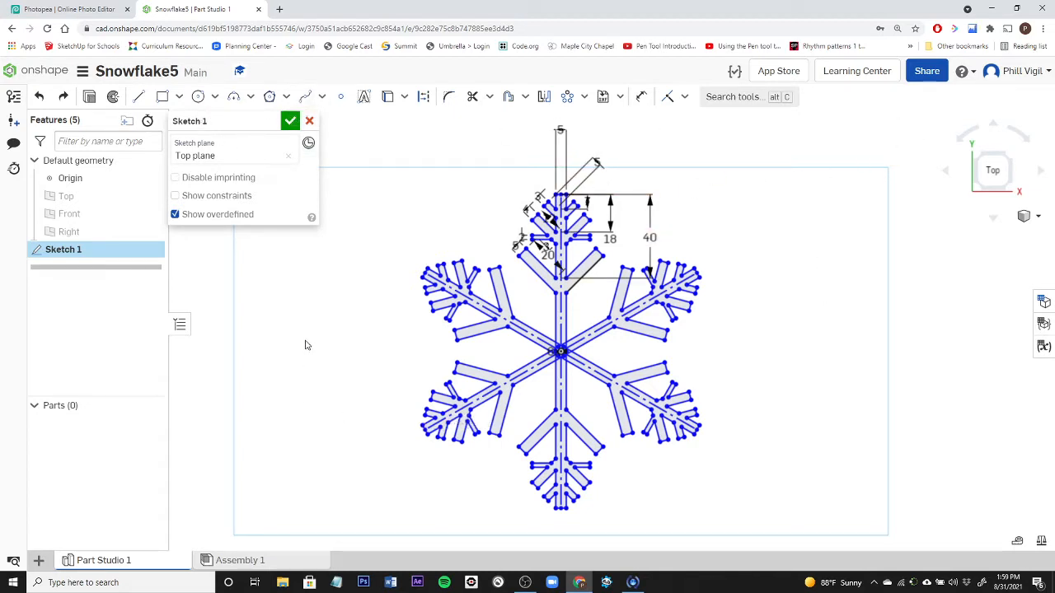
Step: Undo the instance count change and the sketch circular pattern, and close Sketch 1 with only the single branch
key(ctrl+z)
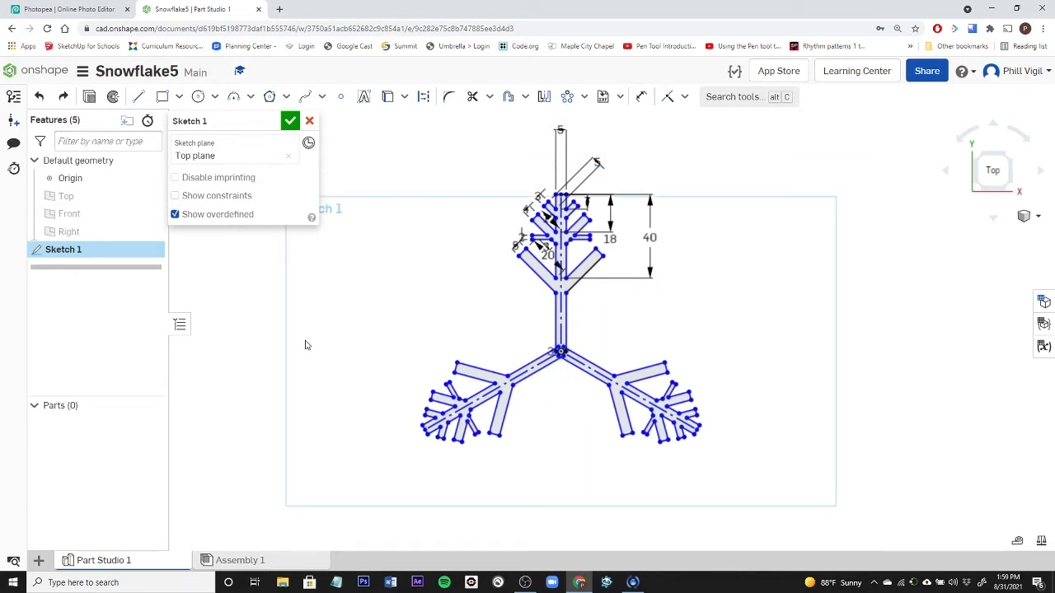
key(ctrl+z)
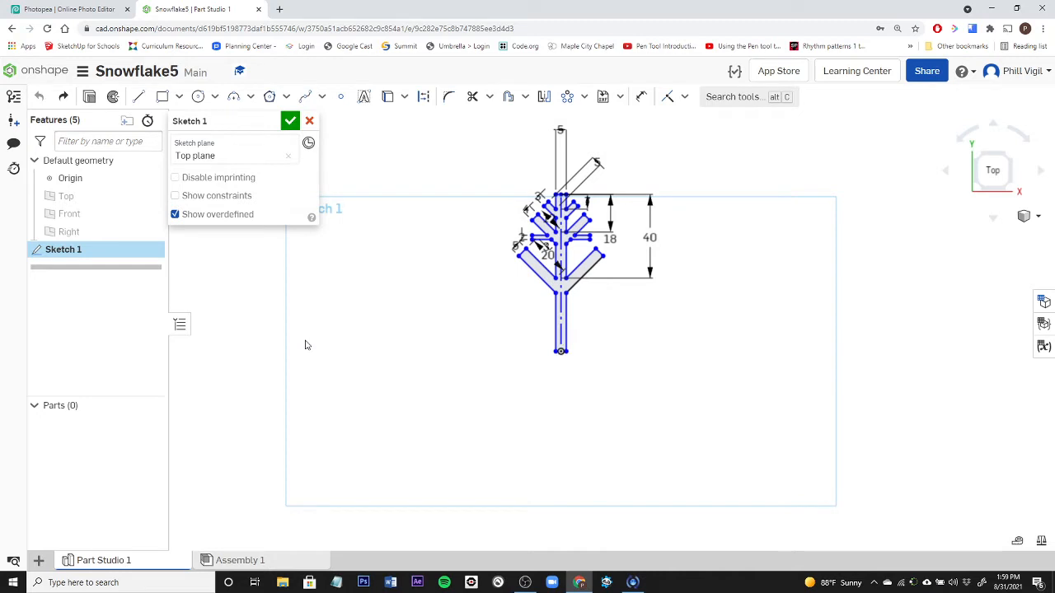
click(290, 120)
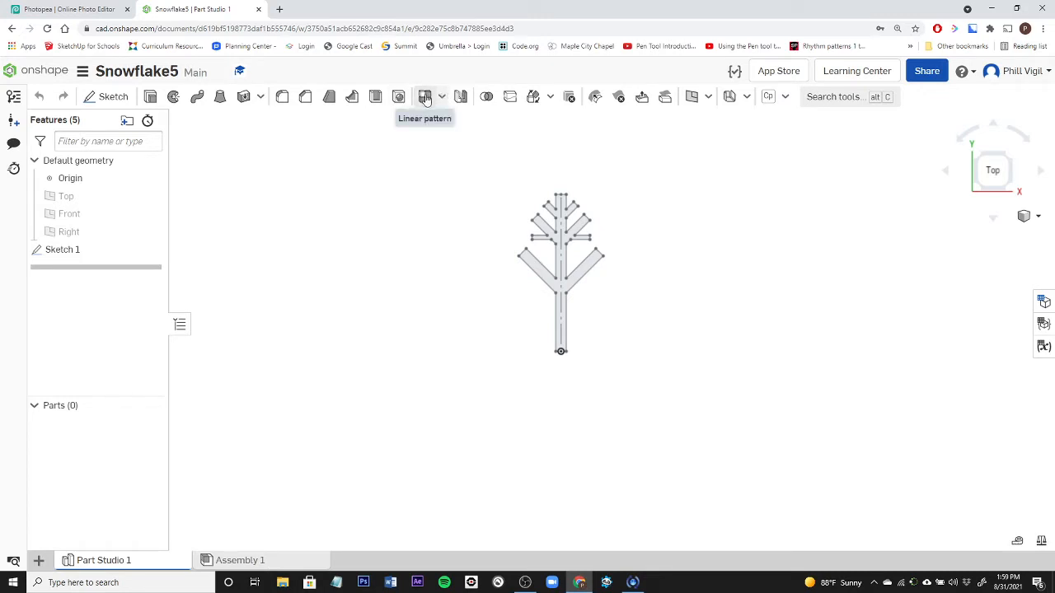
Step: Start a Circular pattern feature of type Feature pattern with Sketch 1 as the feature to pattern
mouse_move(426, 100)
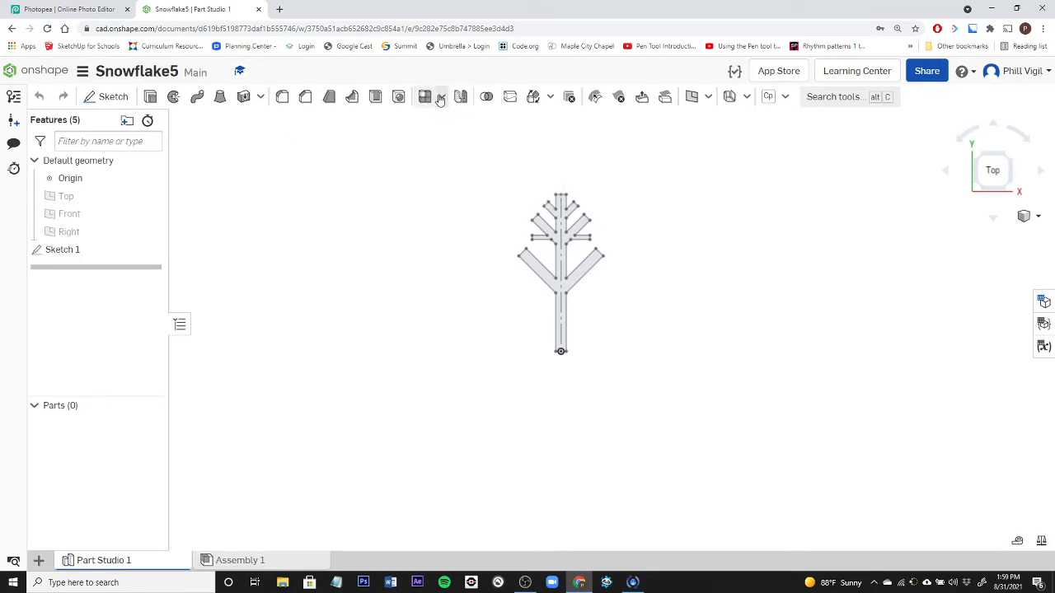
click(441, 98)
mouse_move(449, 145)
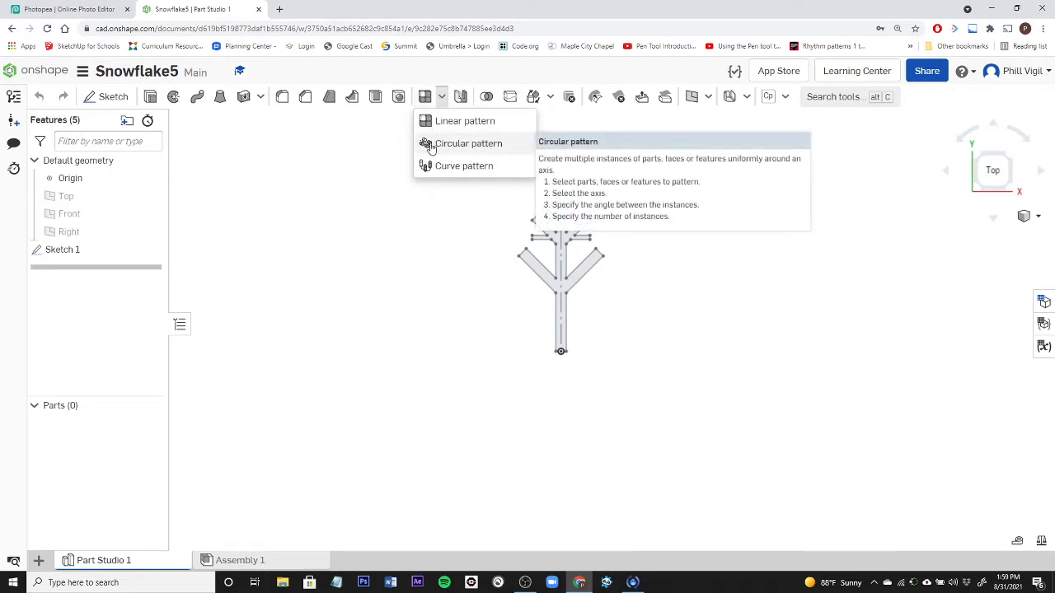
click(447, 144)
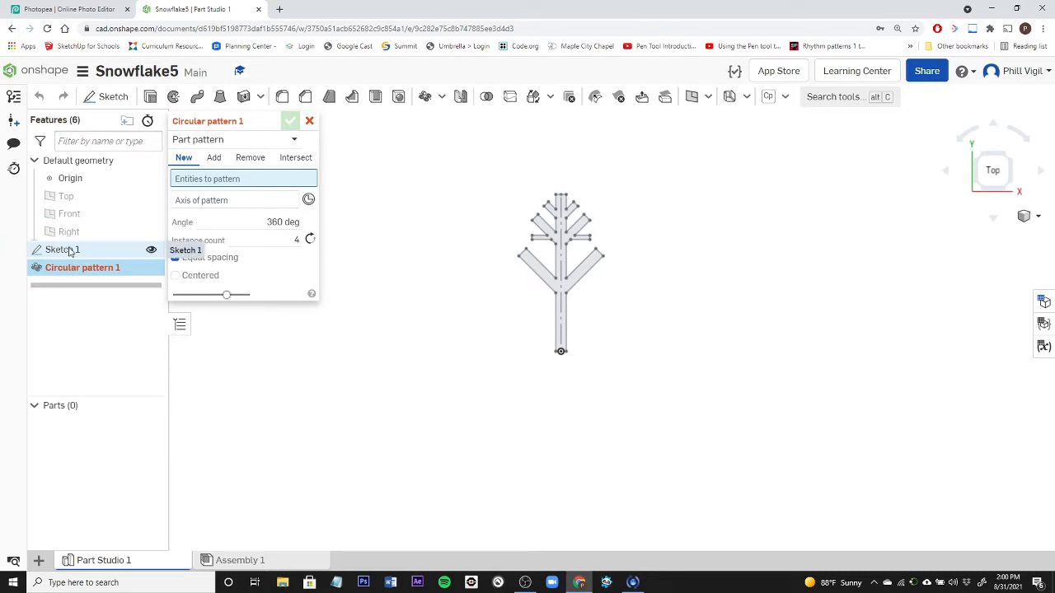
click(282, 138)
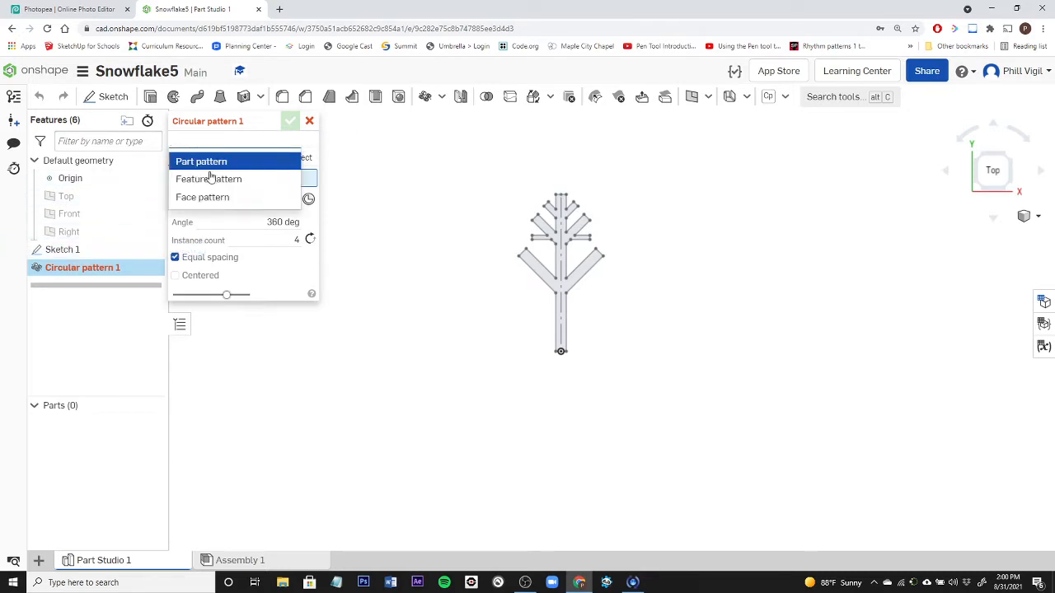
click(197, 180)
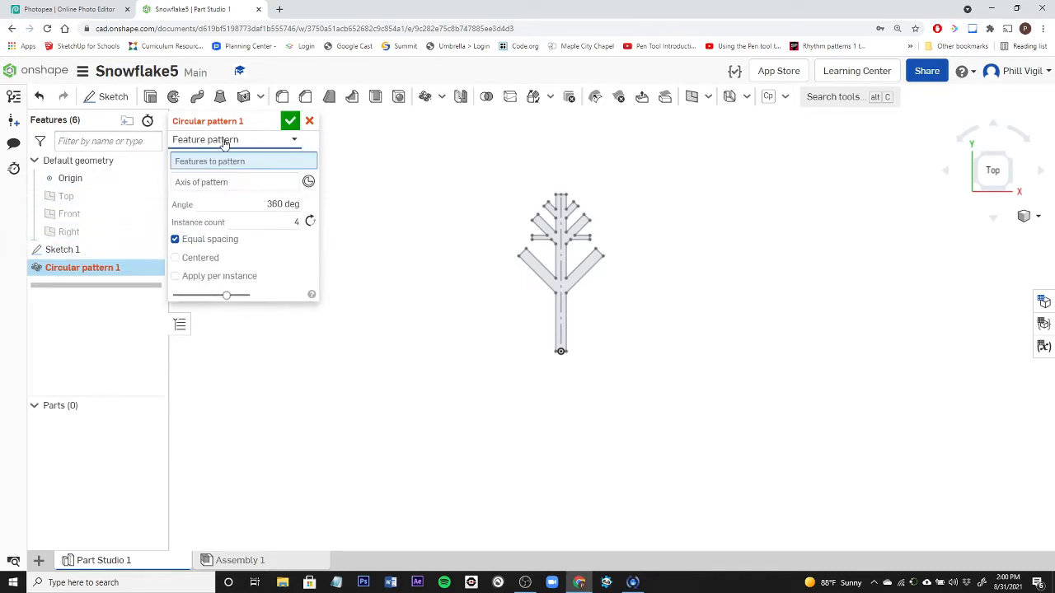
click(57, 250)
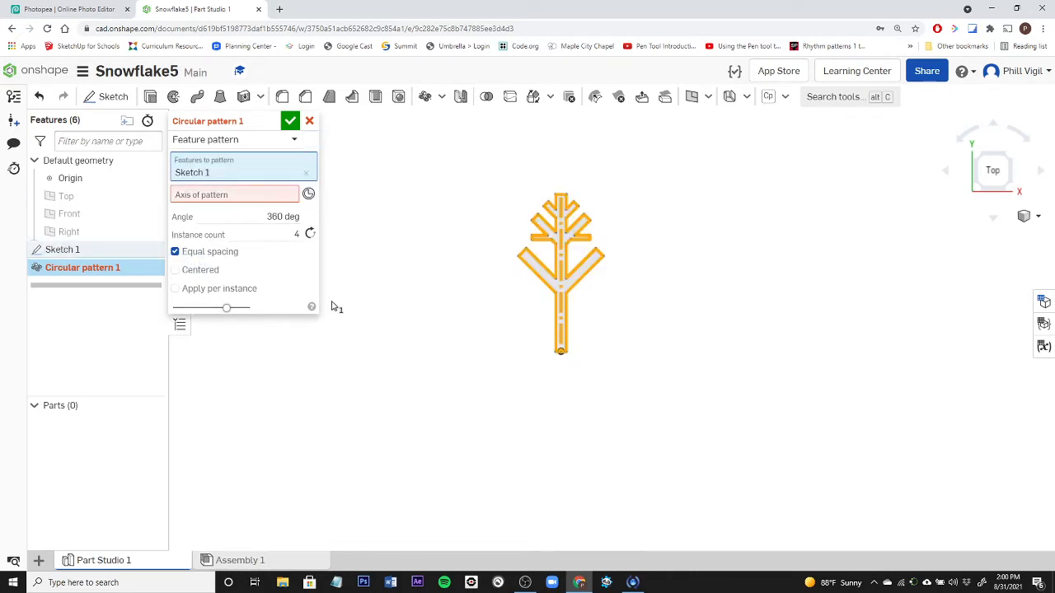
Step: Set the circular pattern's axis to a mate connector at the origin, at the base of the branch
click(212, 198)
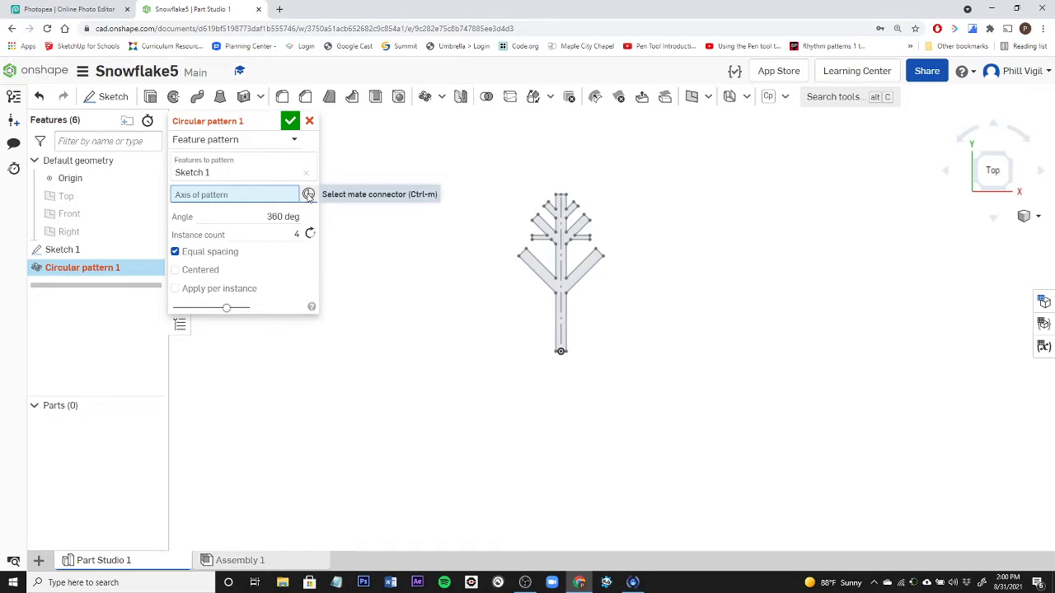
click(308, 194)
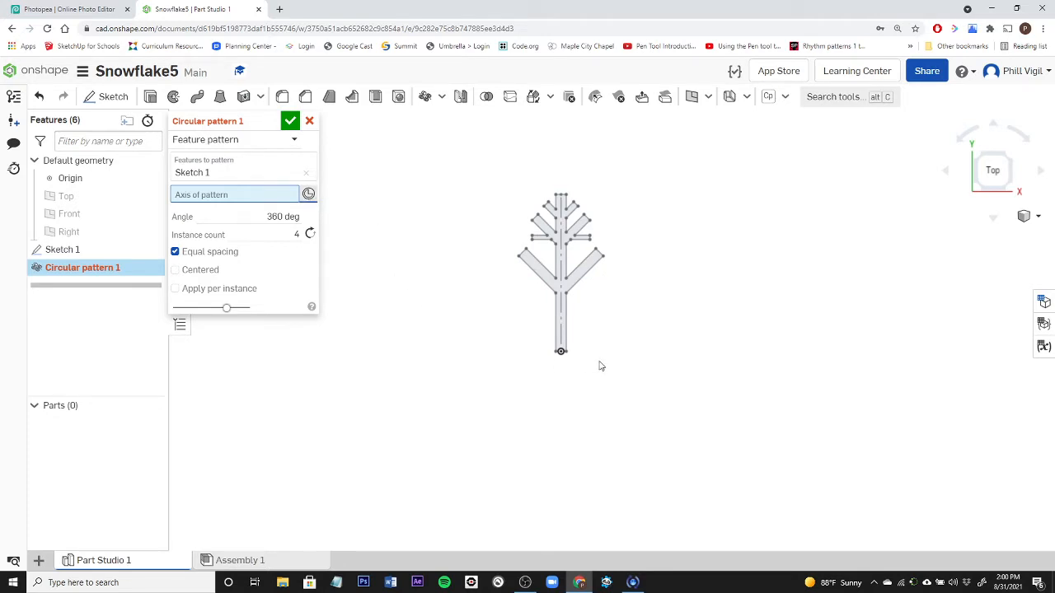
scroll(601, 366, up, 5)
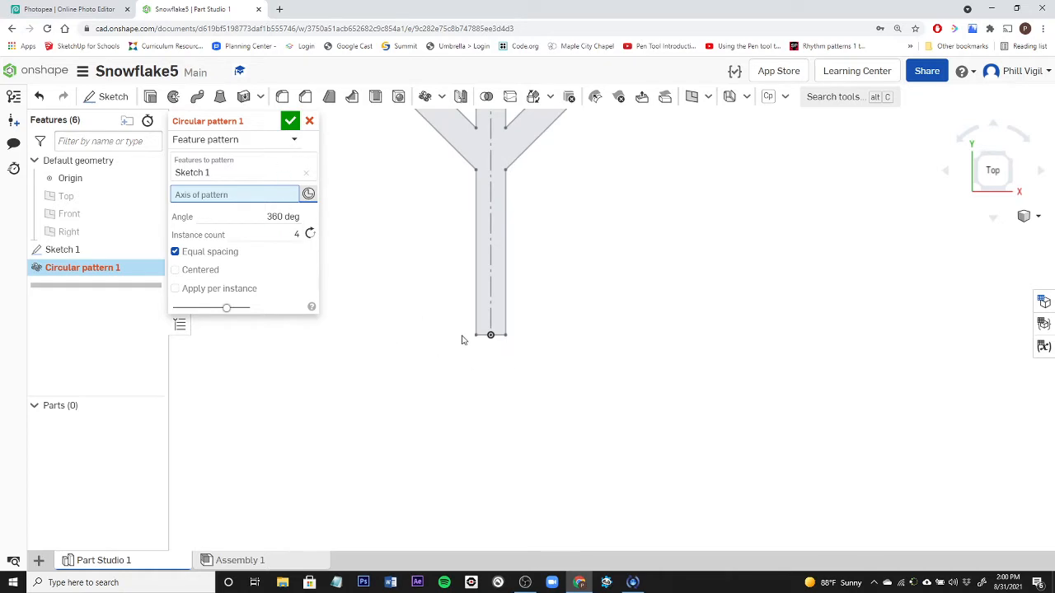
click(491, 337)
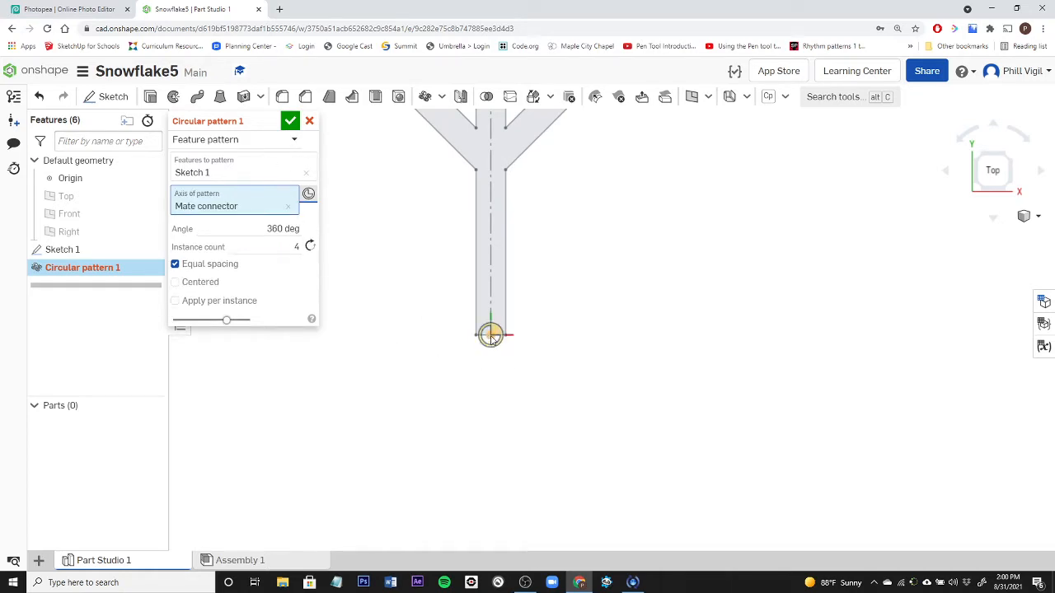
Step: Set the circular pattern's instance count to 6 and accept the feature
scroll(624, 385, down, 5)
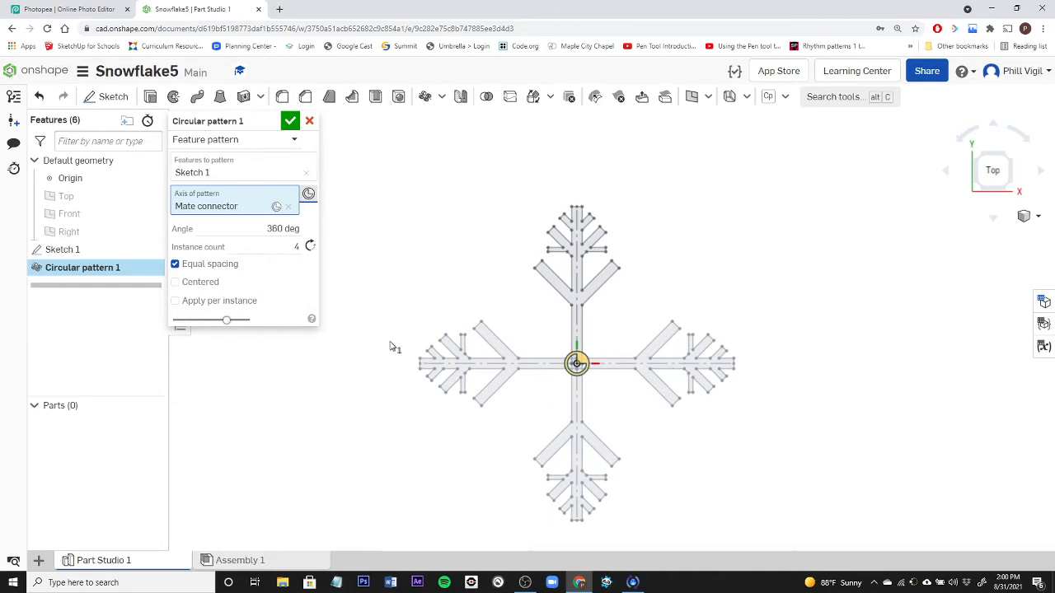
click(295, 246)
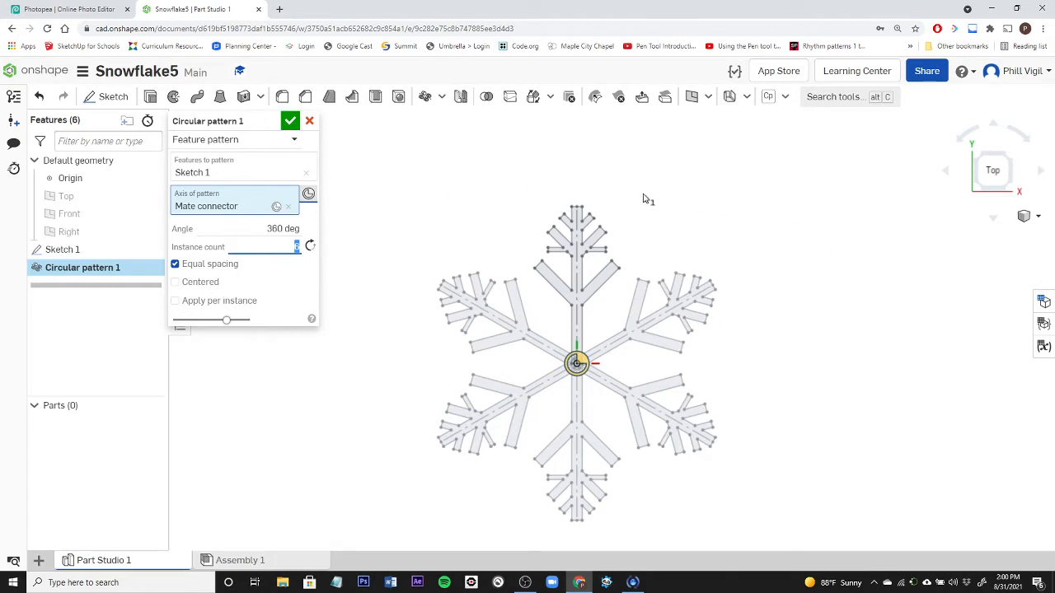
click(293, 124)
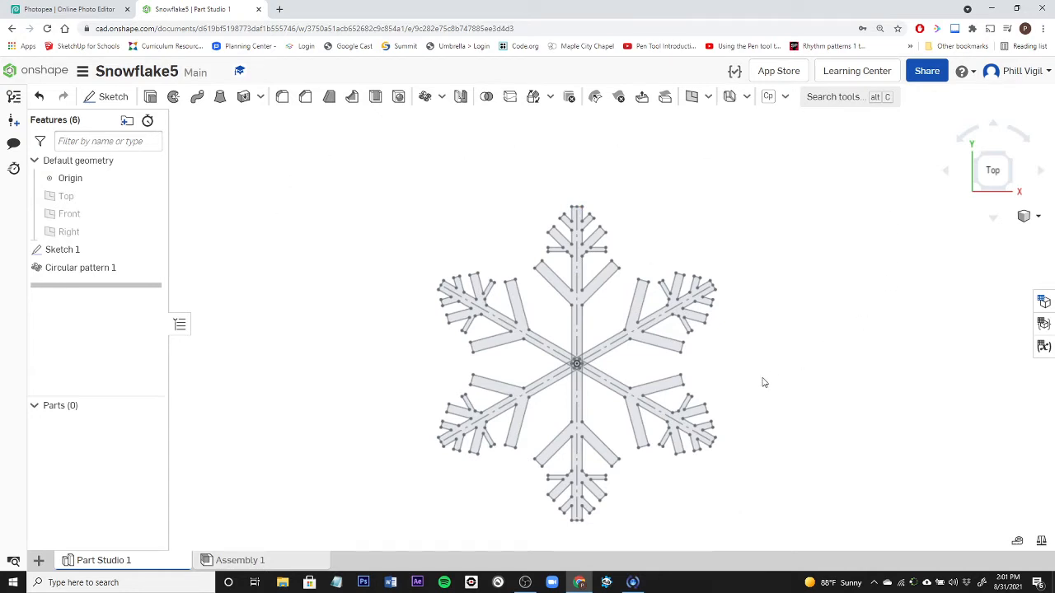
Step: Start a New solid extrude with the original Sketch 1 branch as the region to extrude
right_drag(728, 401, 701, 376)
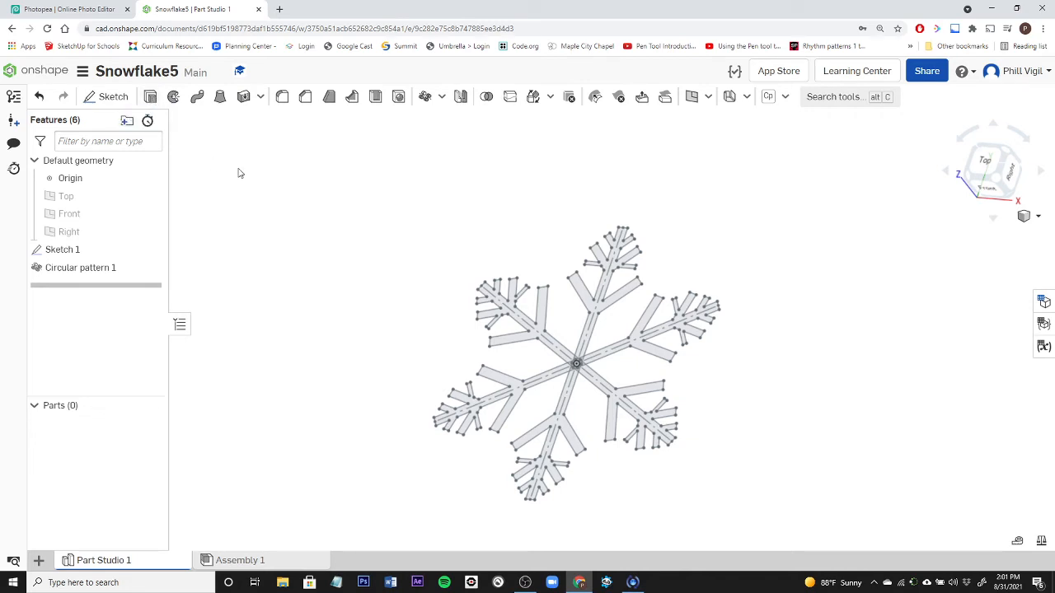
click(151, 97)
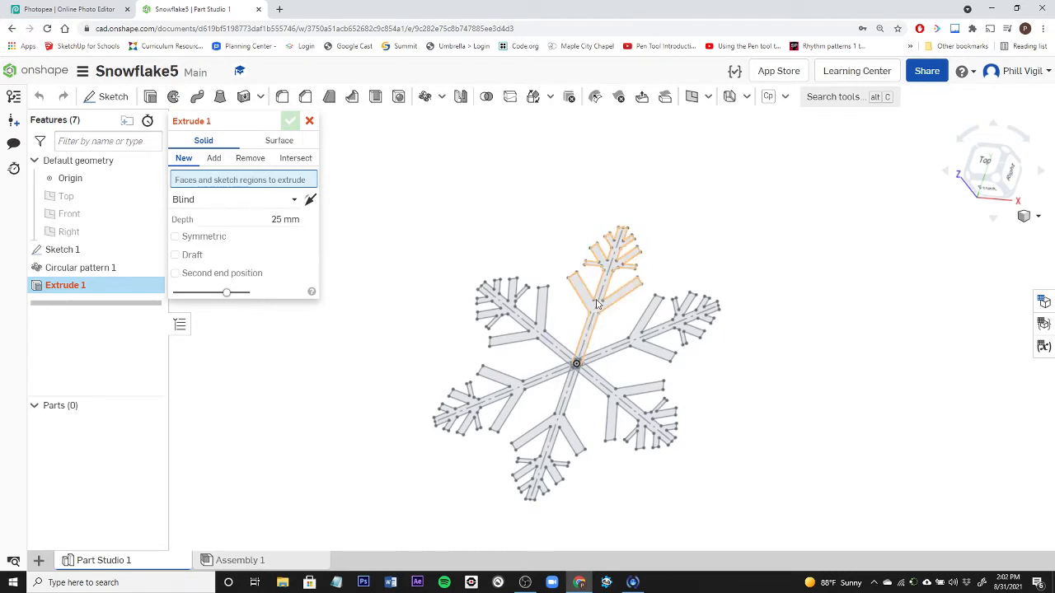
scroll(598, 299, up, 3)
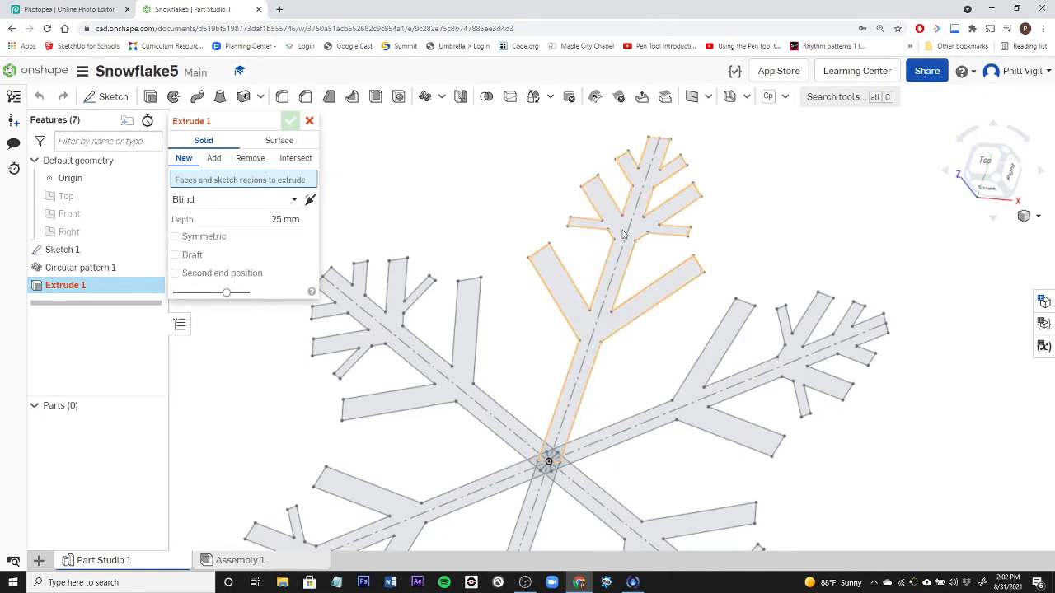
scroll(607, 329, down, 3)
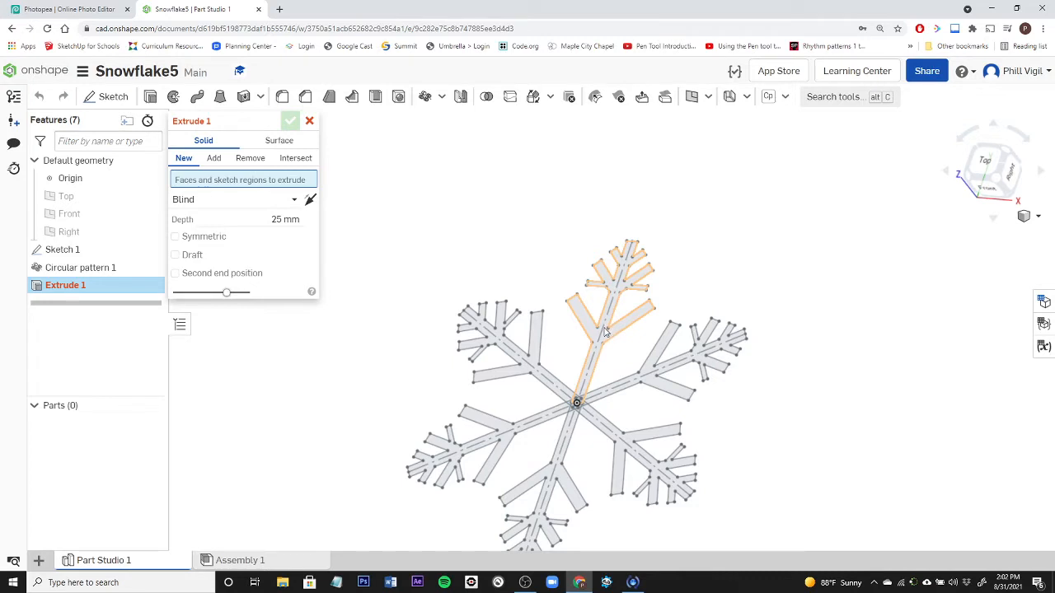
click(603, 332)
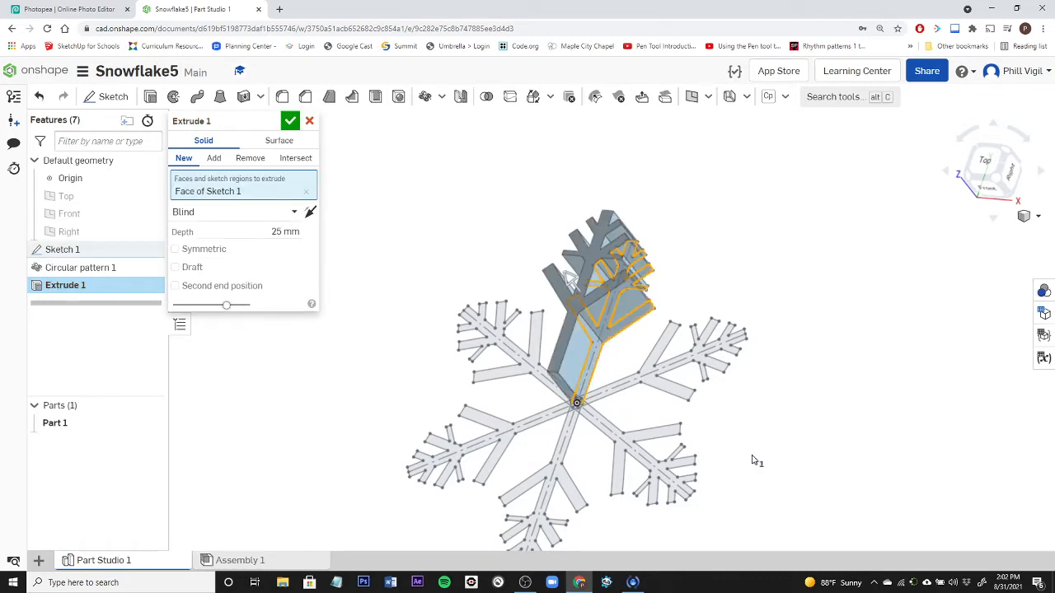
Step: Try the opposite extrude direction for the branch and restore the upward direction
right_drag(755, 464, 733, 434)
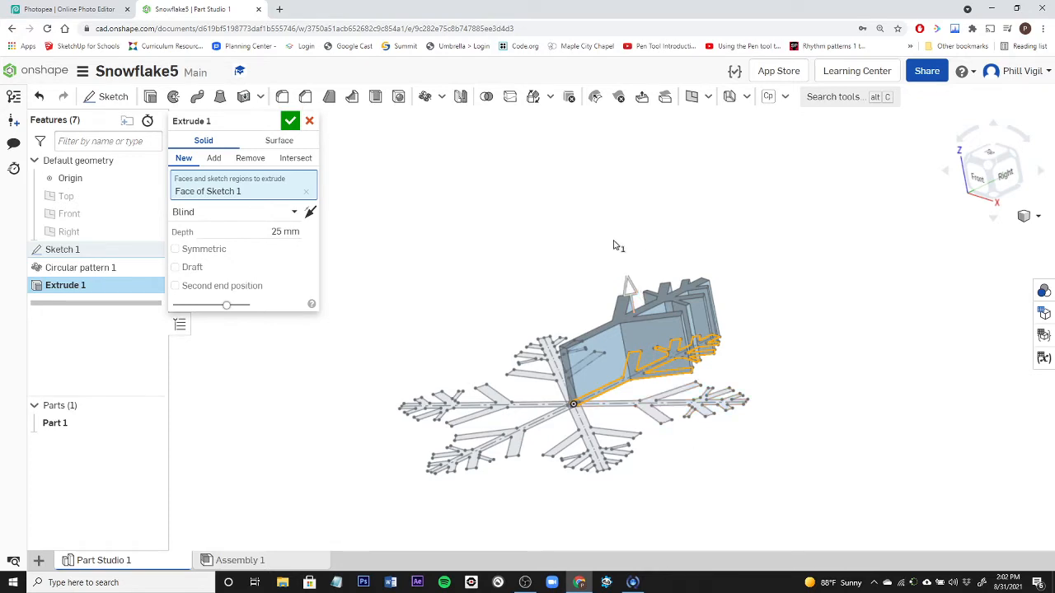
click(630, 290)
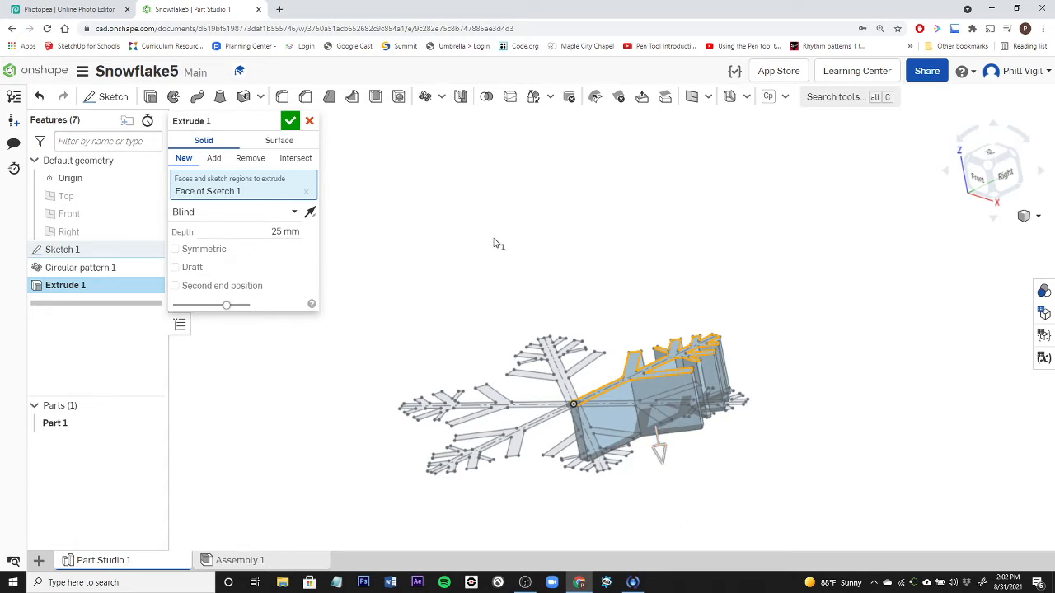
click(310, 214)
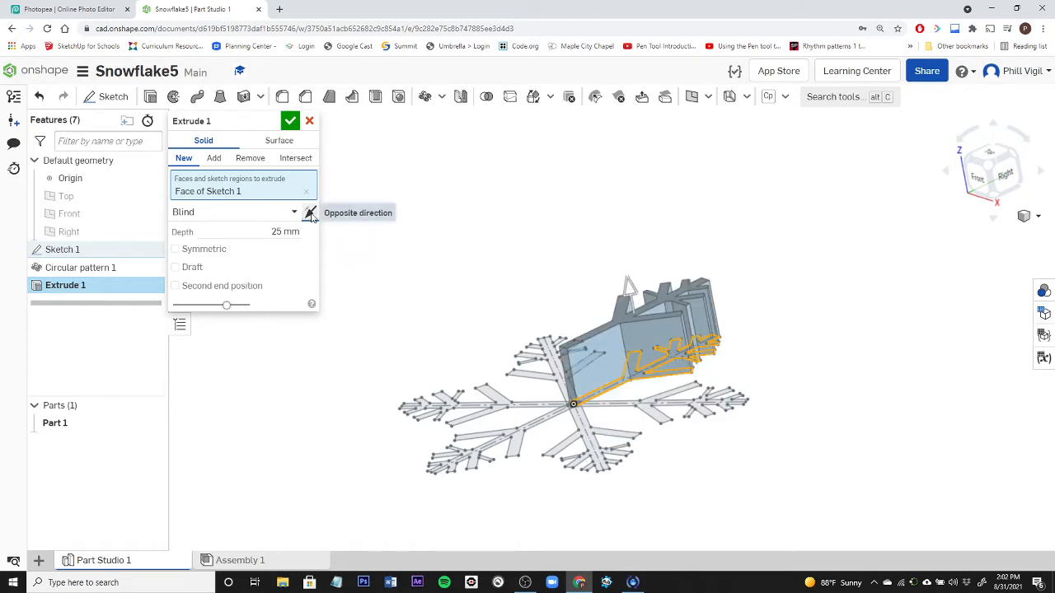
click(311, 214)
click(310, 215)
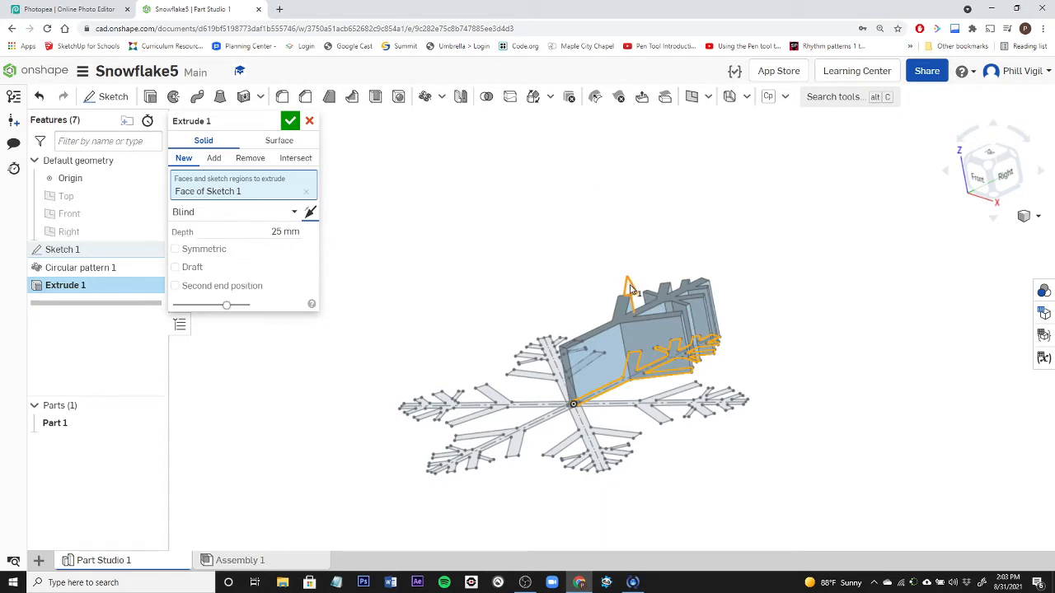
Step: Set the branch's extrusion depth to 3 mm and accept the extrude
drag(630, 287, 622, 327)
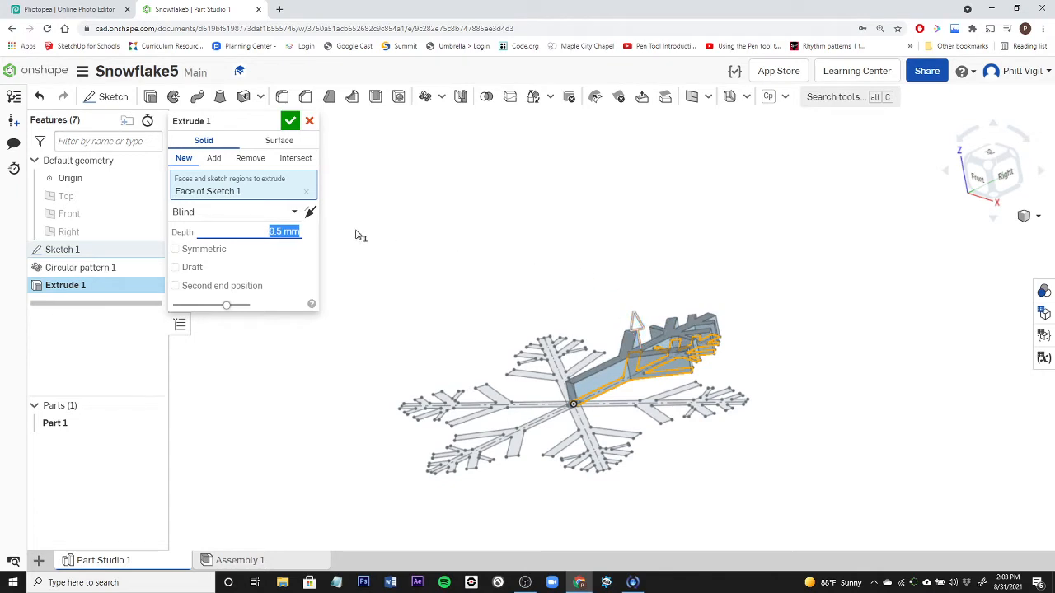
double_click(284, 233)
text(3)
key(Return)
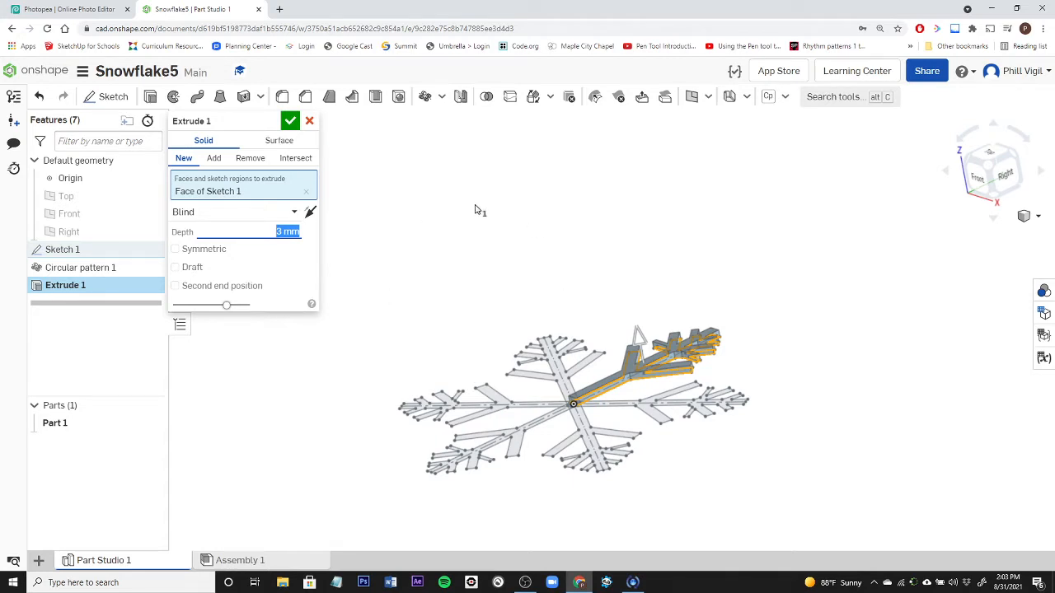
click(290, 120)
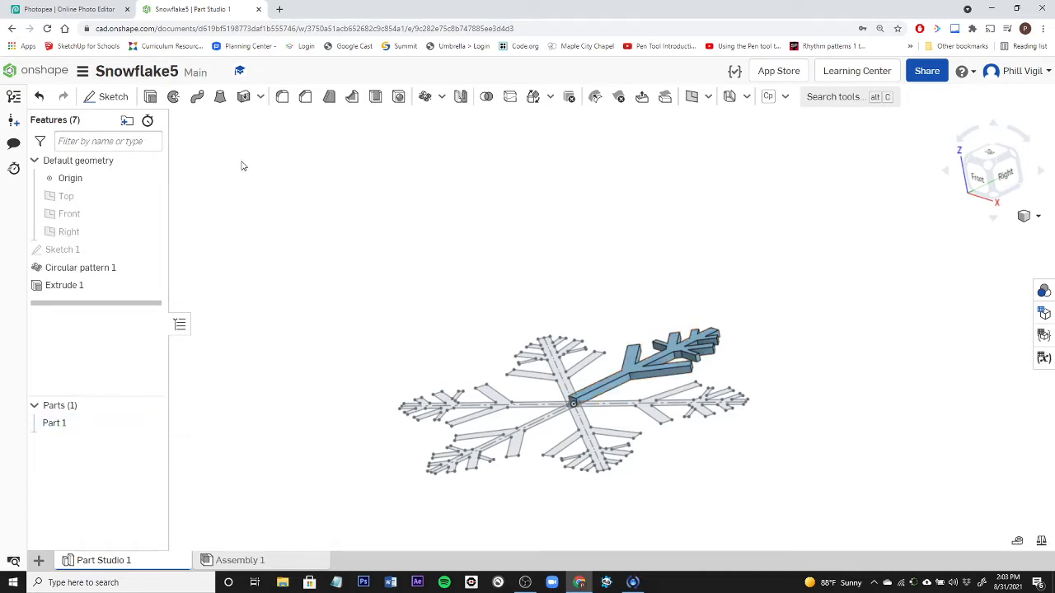
Step: Start a second extrude on the patterned arm next to the solid branch and set its result to New
click(150, 97)
click(560, 370)
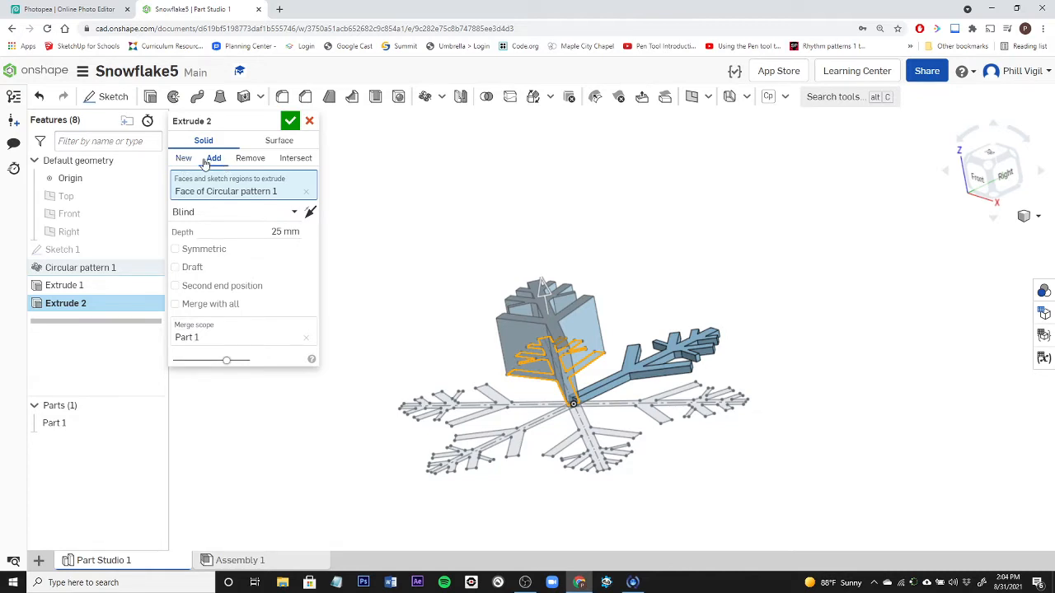
scroll(589, 373, up, 2)
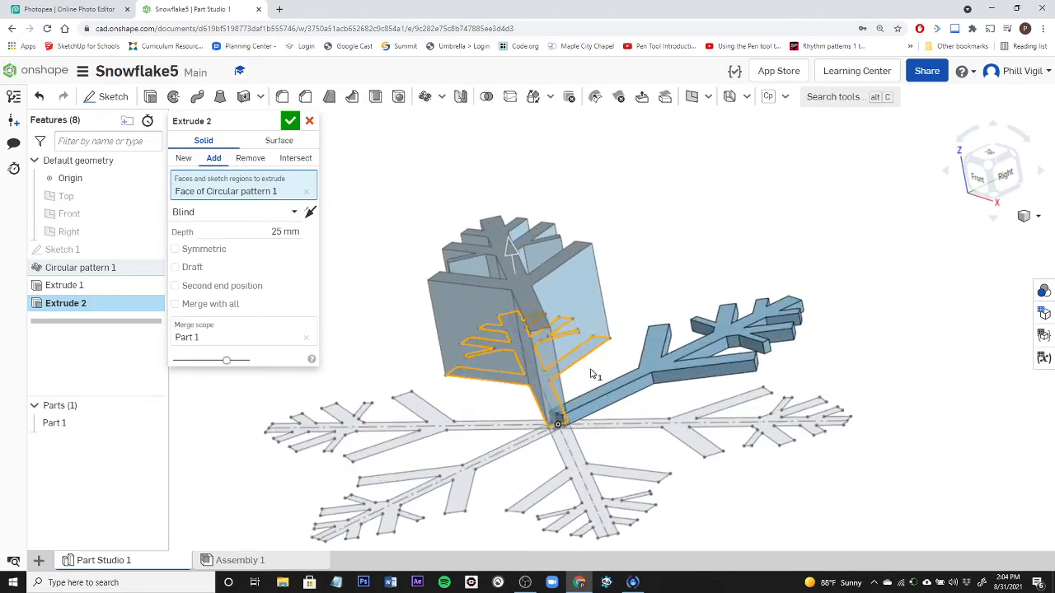
scroll(590, 373, up, 2)
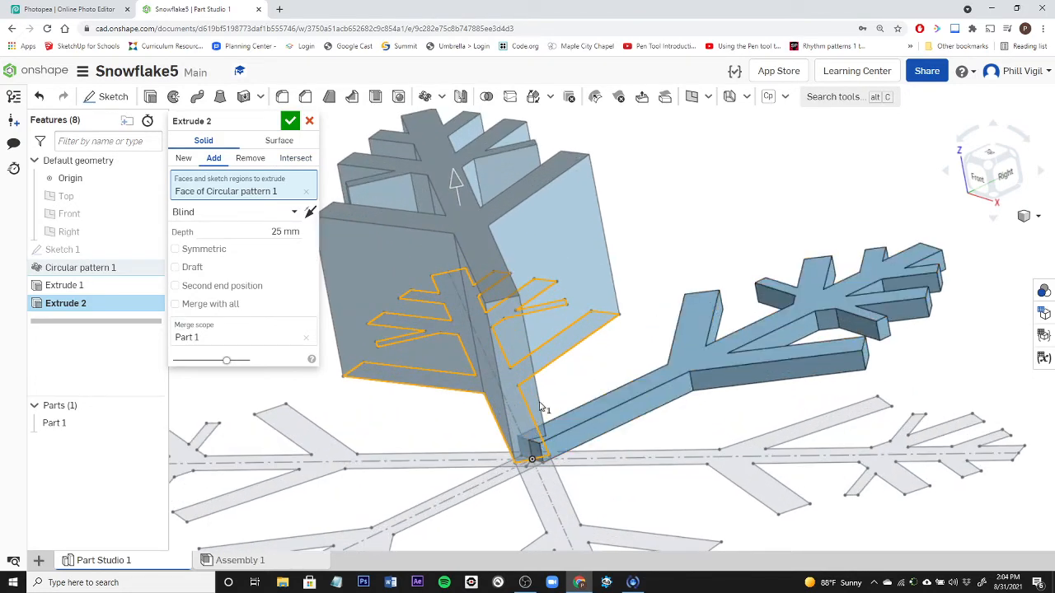
scroll(459, 247, down, 5)
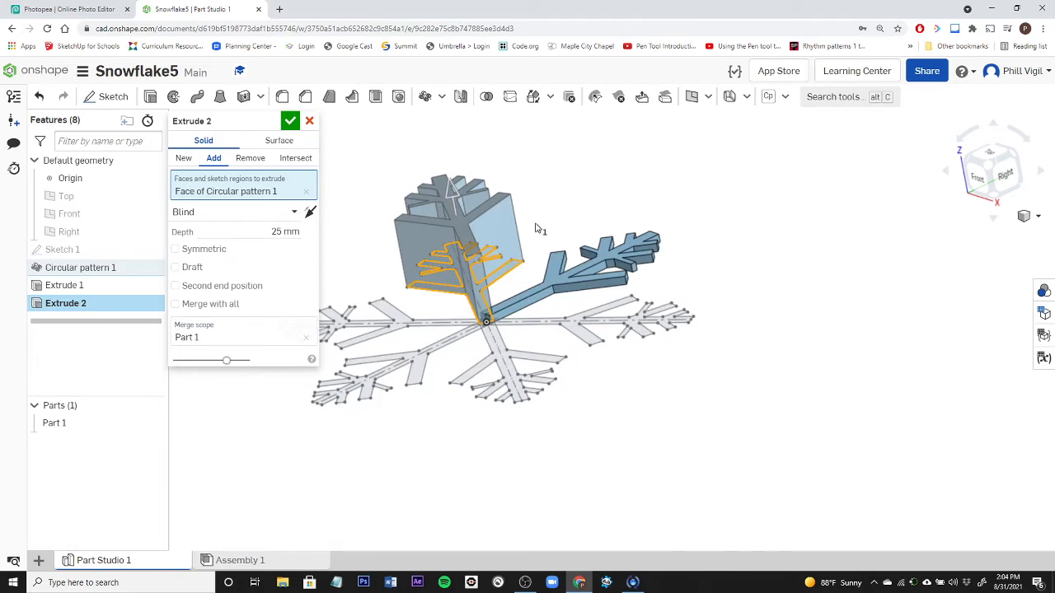
middle_drag(535, 228, 596, 299)
scroll(587, 305, up, 1)
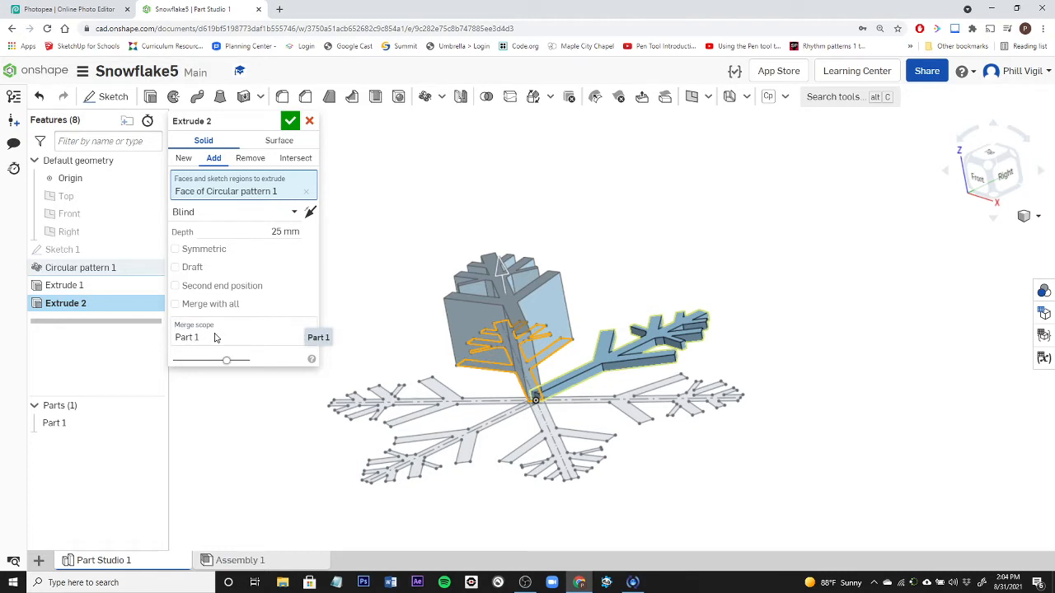
click(183, 158)
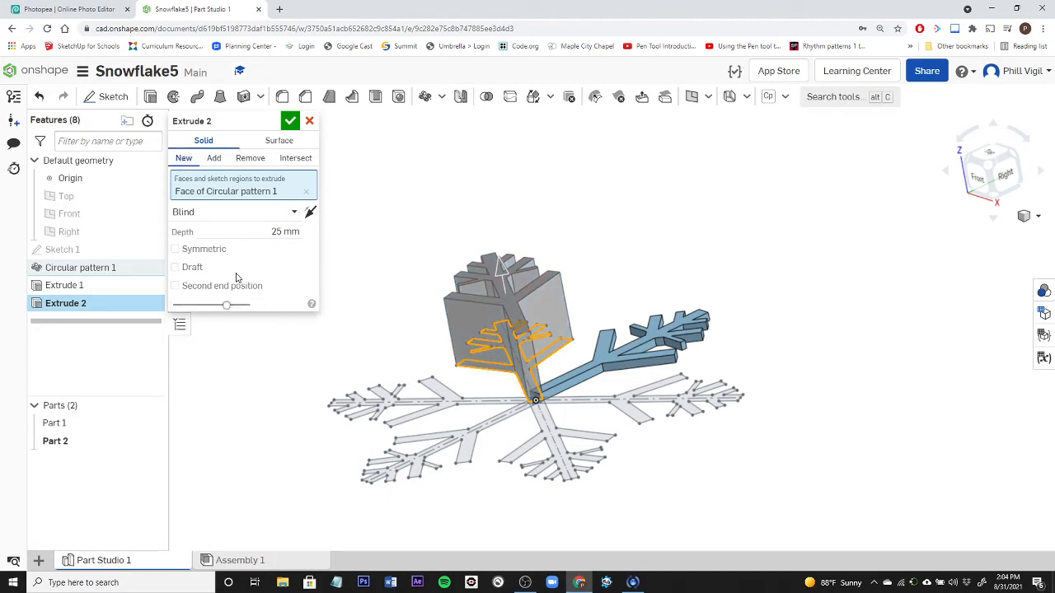
Step: Set the second arm's extrusion depth to 3 mm and accept the extrude
click(287, 231)
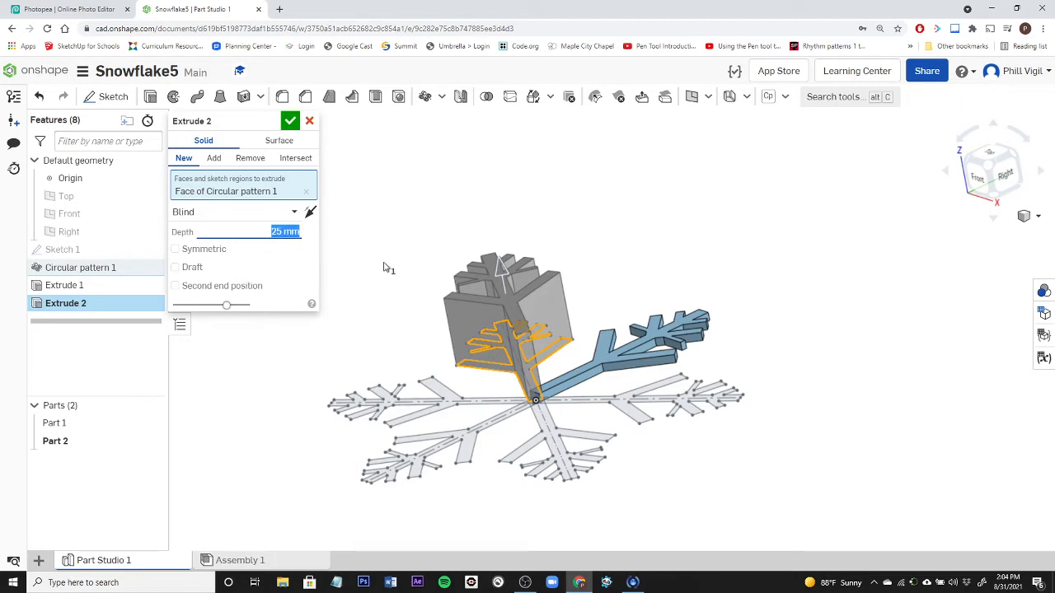
text(3)
key(Return)
click(290, 121)
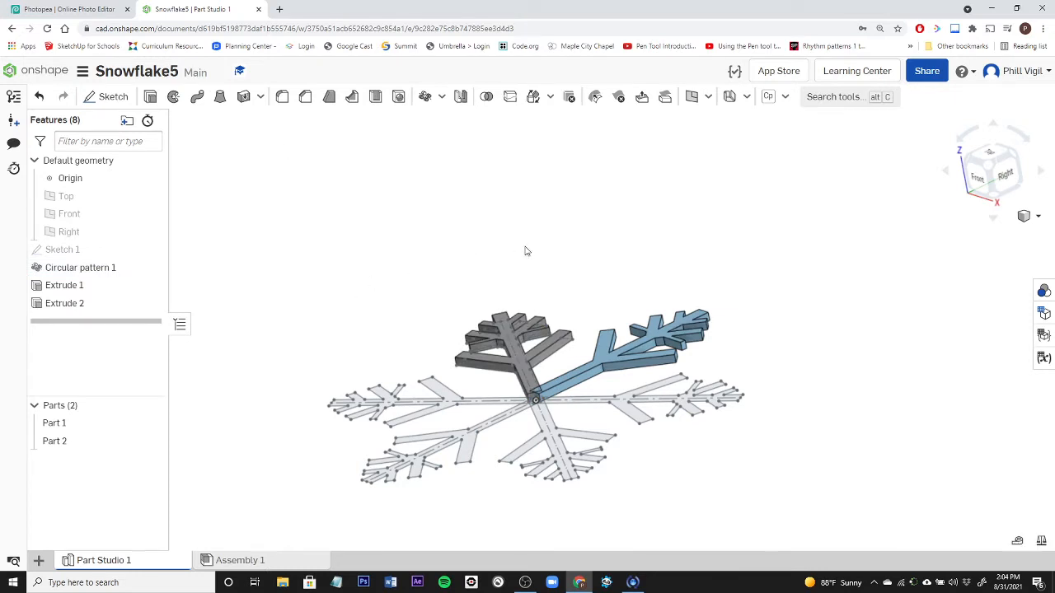
Step: Join the two overlapping extruded arms, Part 2 and Part 1, into one part with a Boolean Union
right_drag(525, 250, 557, 289)
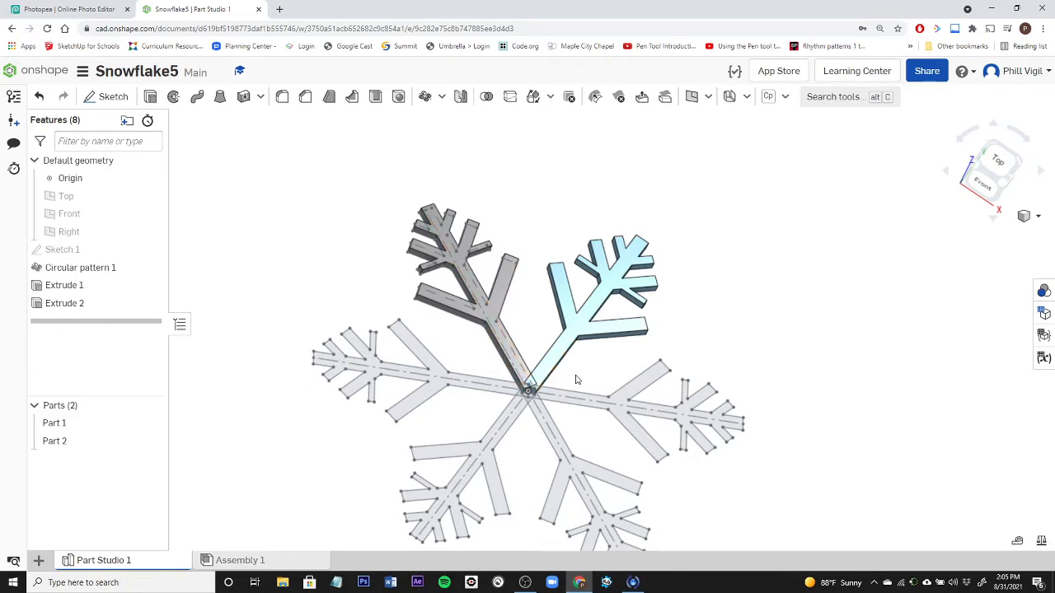
scroll(569, 383, up, 8)
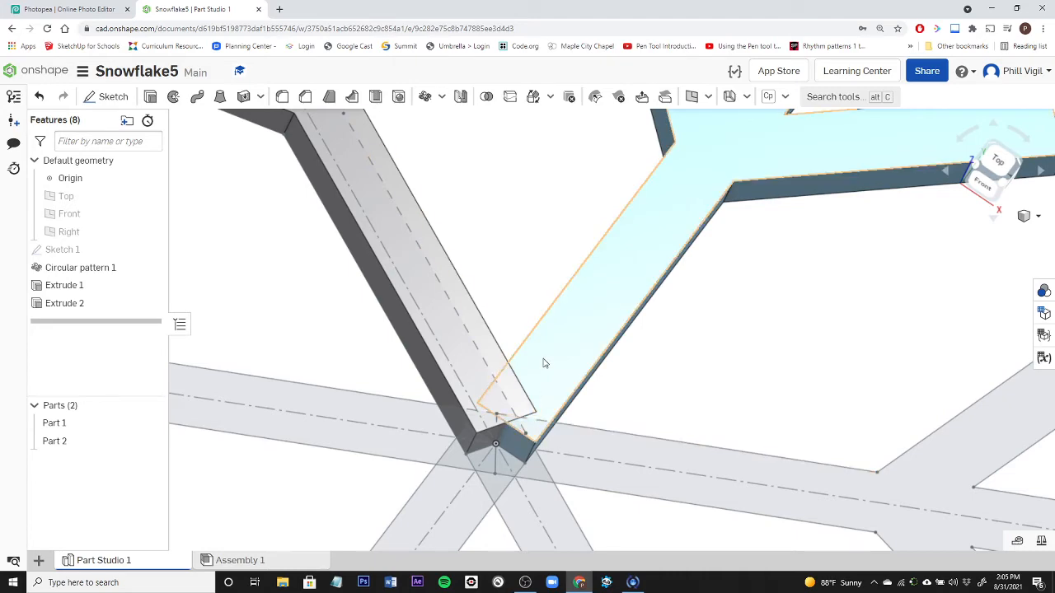
scroll(624, 360, down, 5)
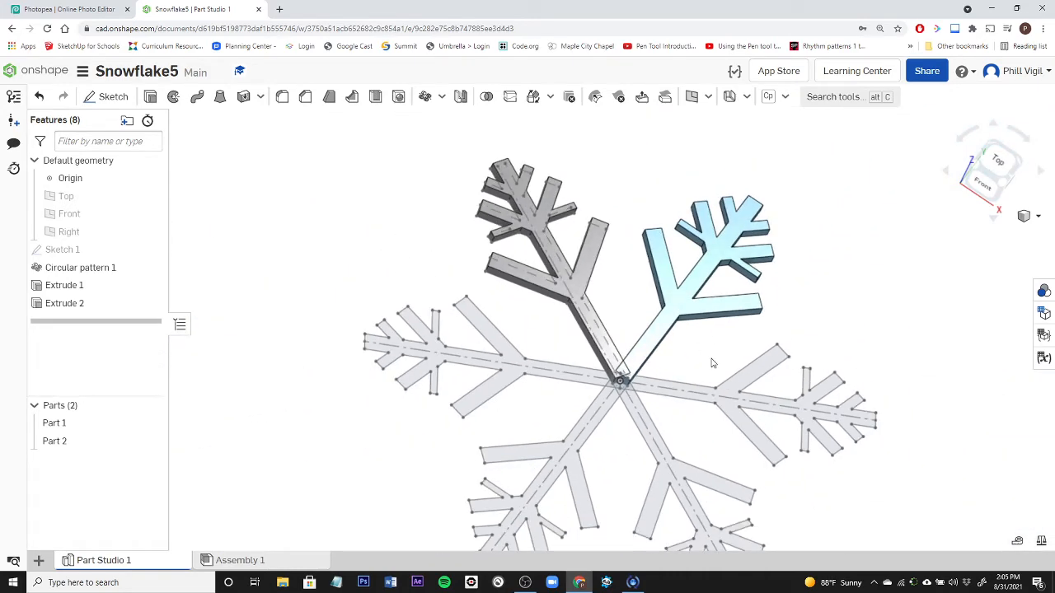
mouse_move(713, 362)
right_down()
mouse_move(662, 360)
mouse_move(668, 338)
mouse_move(703, 350)
mouse_move(718, 335)
mouse_move(690, 351)
mouse_move(711, 337)
mouse_move(705, 344)
right_up()
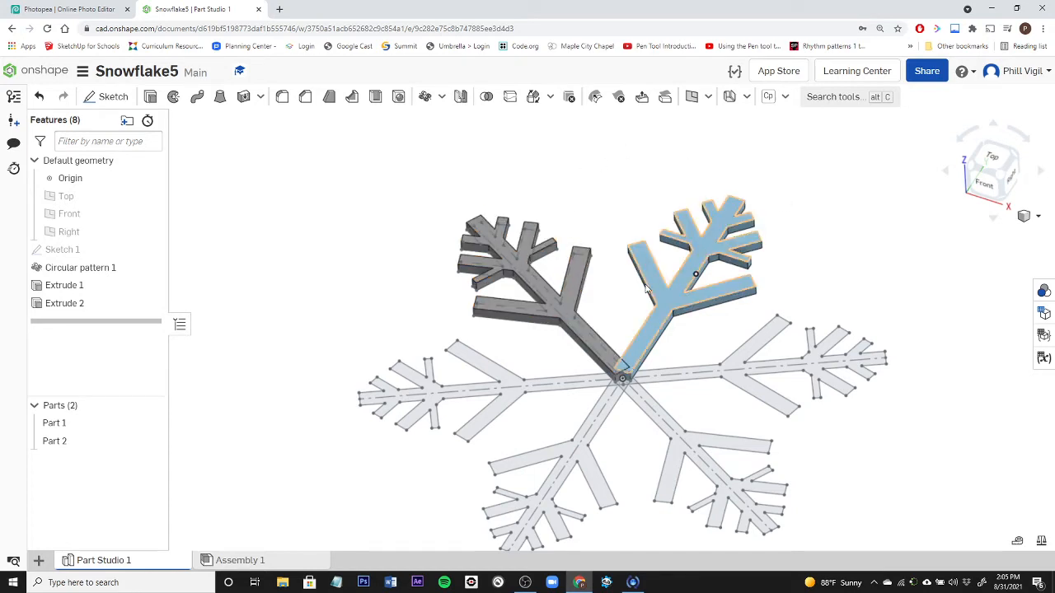
click(487, 96)
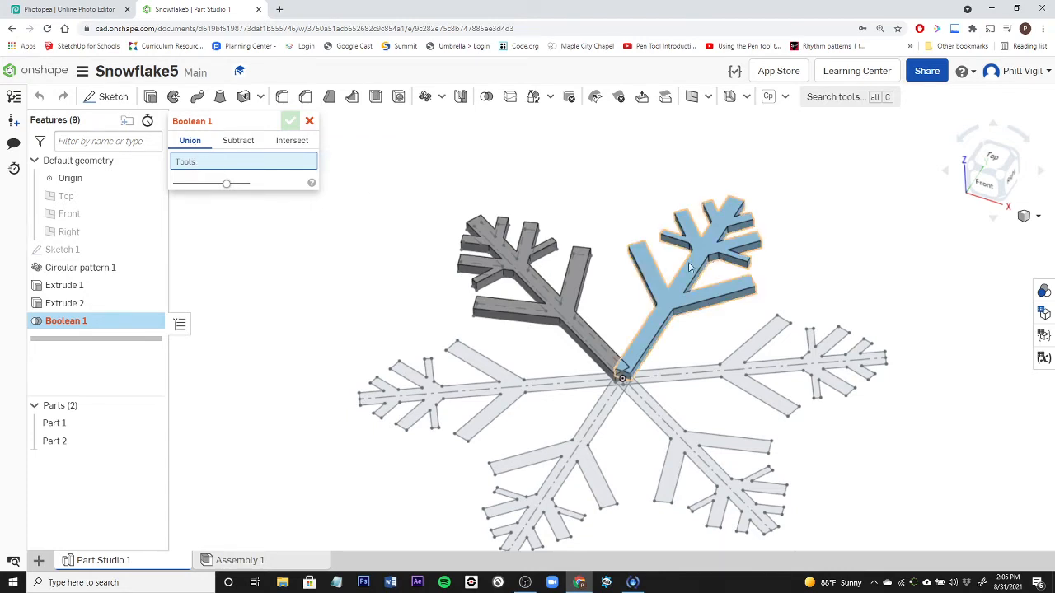
click(568, 311)
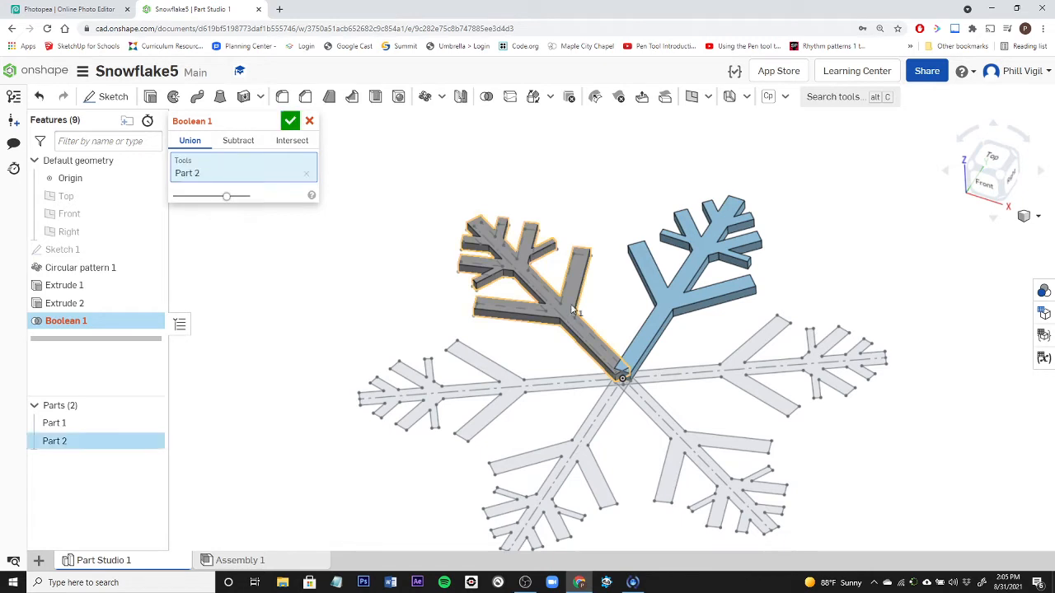
click(681, 285)
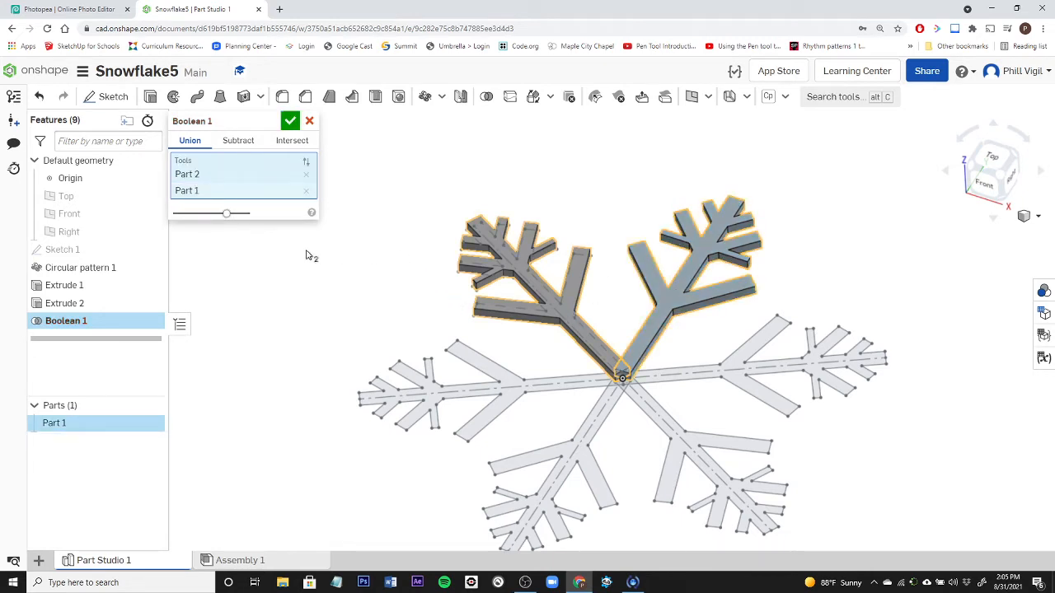
click(291, 122)
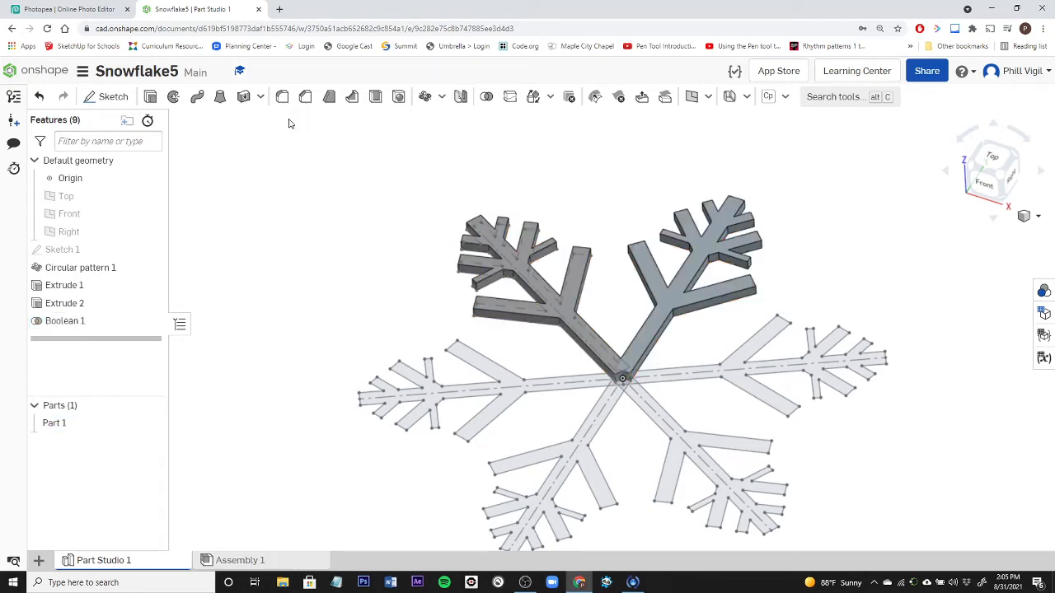
Step: Start a third extrude in Add mode on the four remaining flat arms of the circular pattern
scroll(660, 389, up, 5)
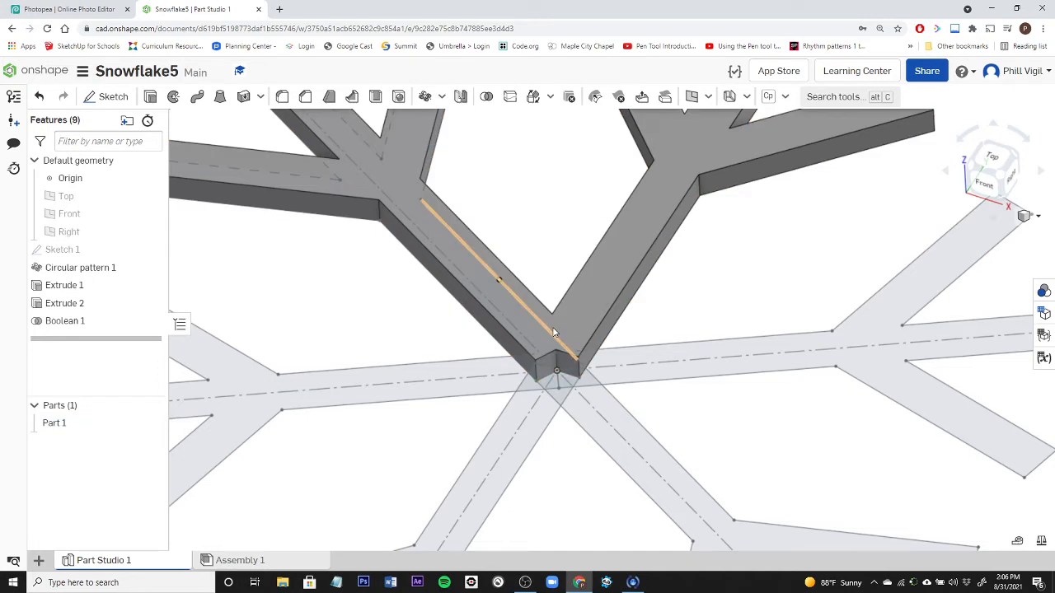
scroll(575, 352, down, 10)
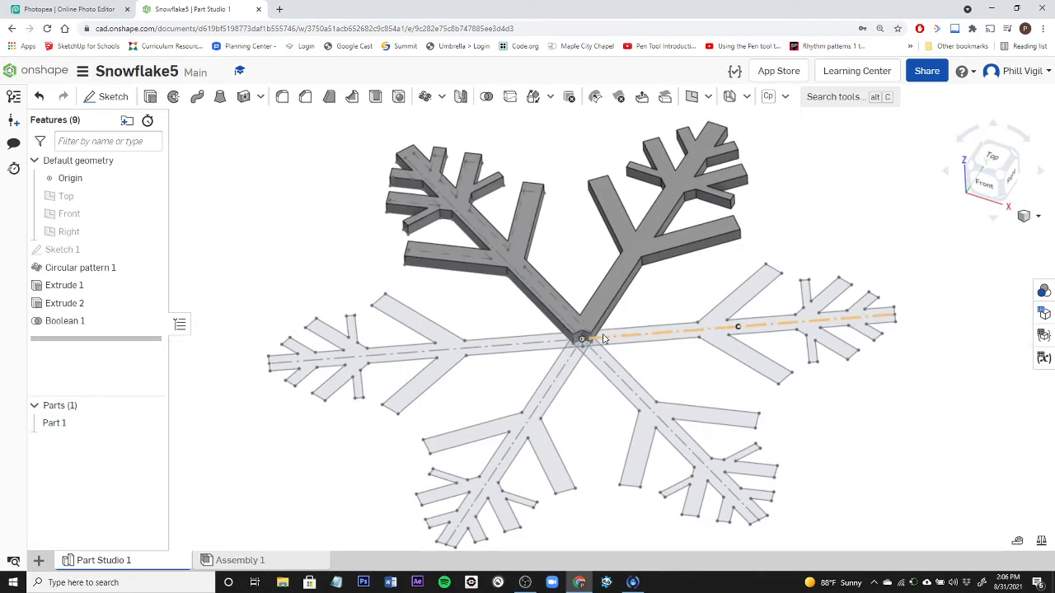
middle_drag(533, 317, 449, 340)
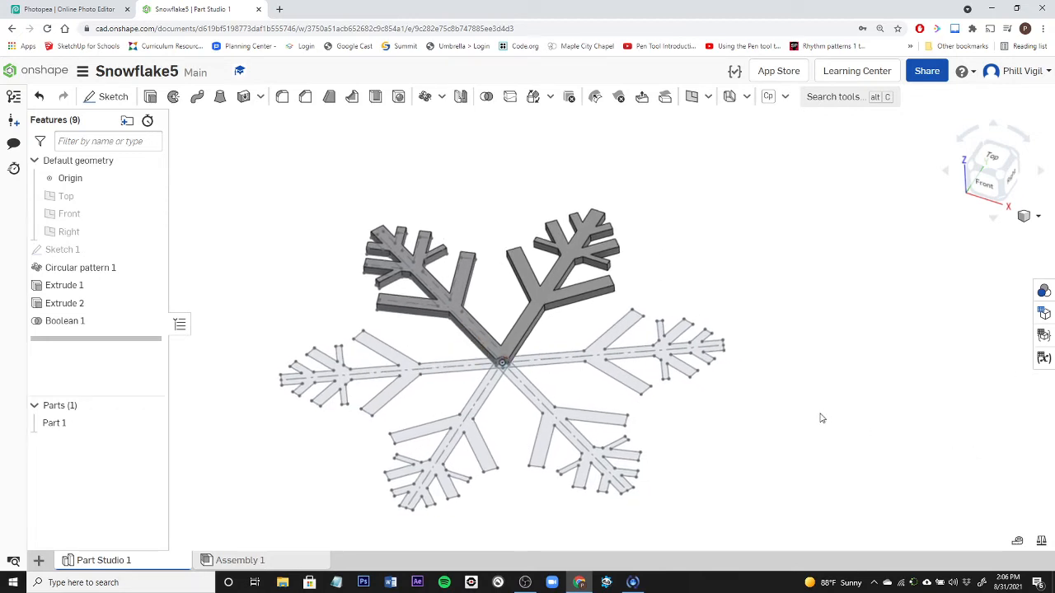
mouse_move(821, 418)
right_down()
mouse_move(789, 438)
mouse_move(811, 429)
right_up()
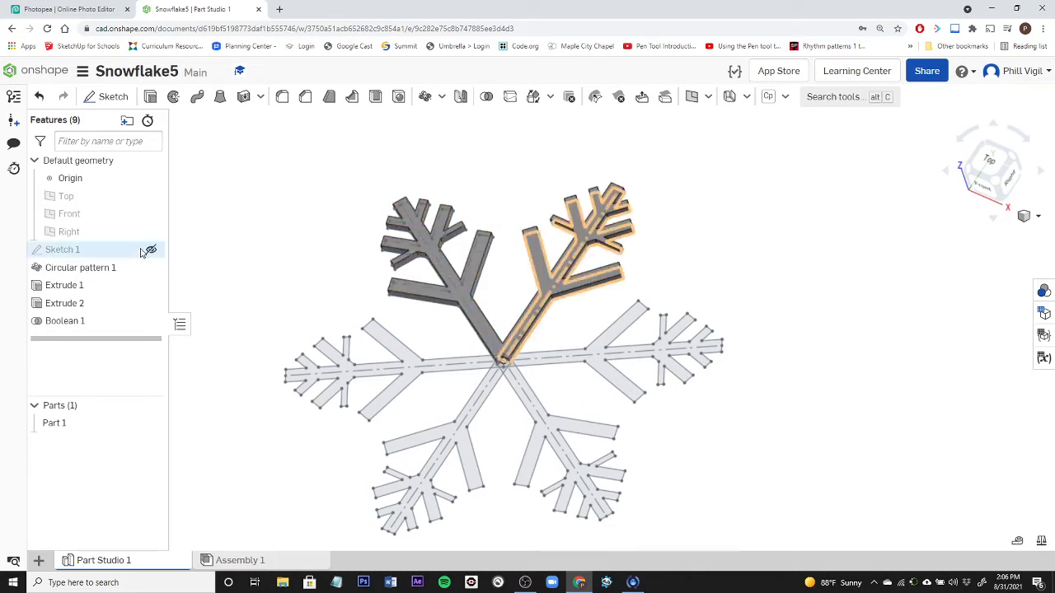
click(152, 98)
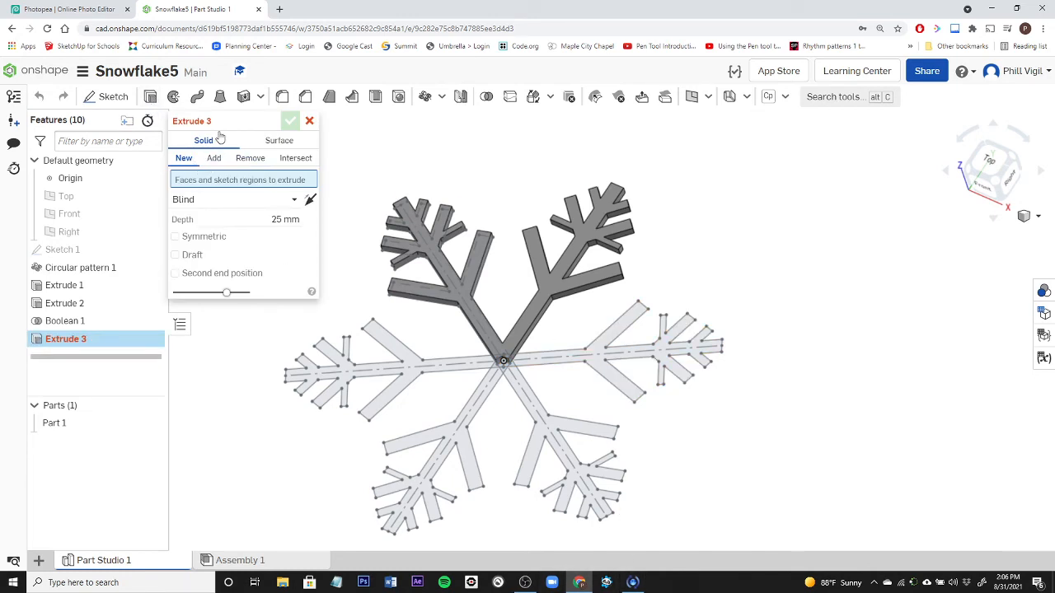
click(601, 360)
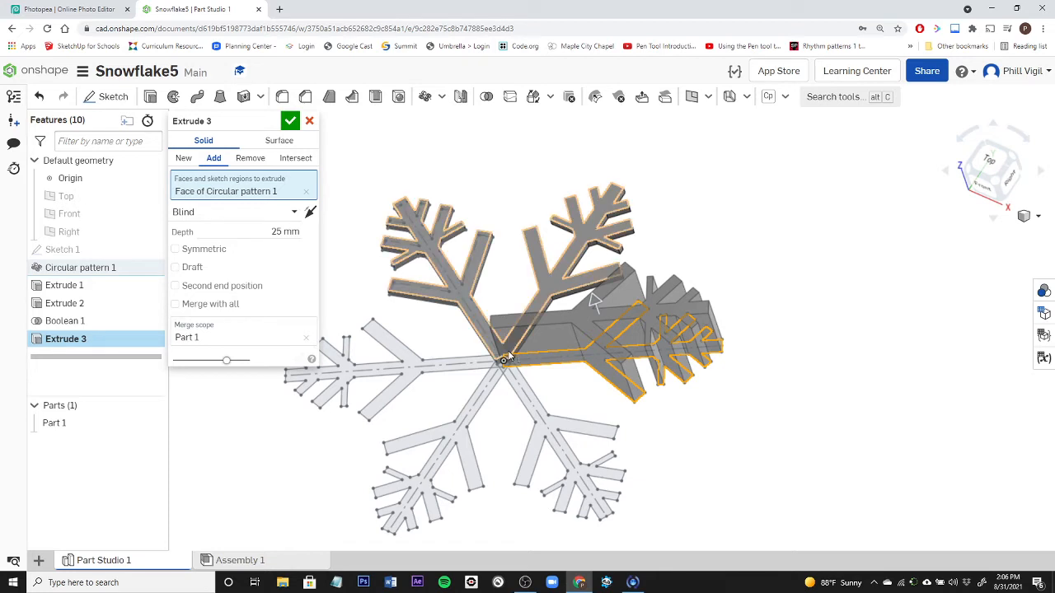
click(536, 430)
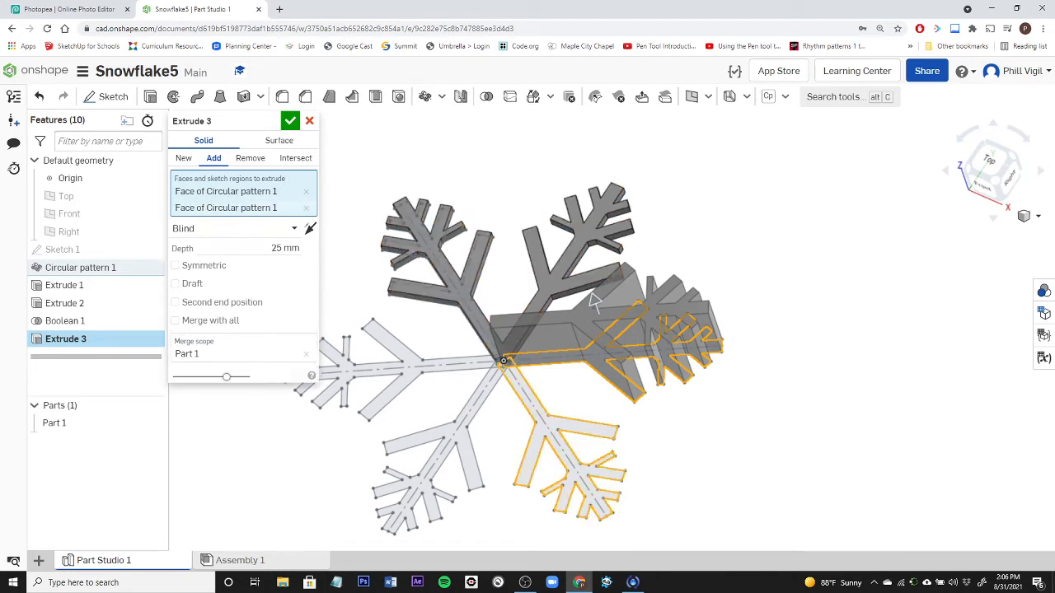
click(476, 417)
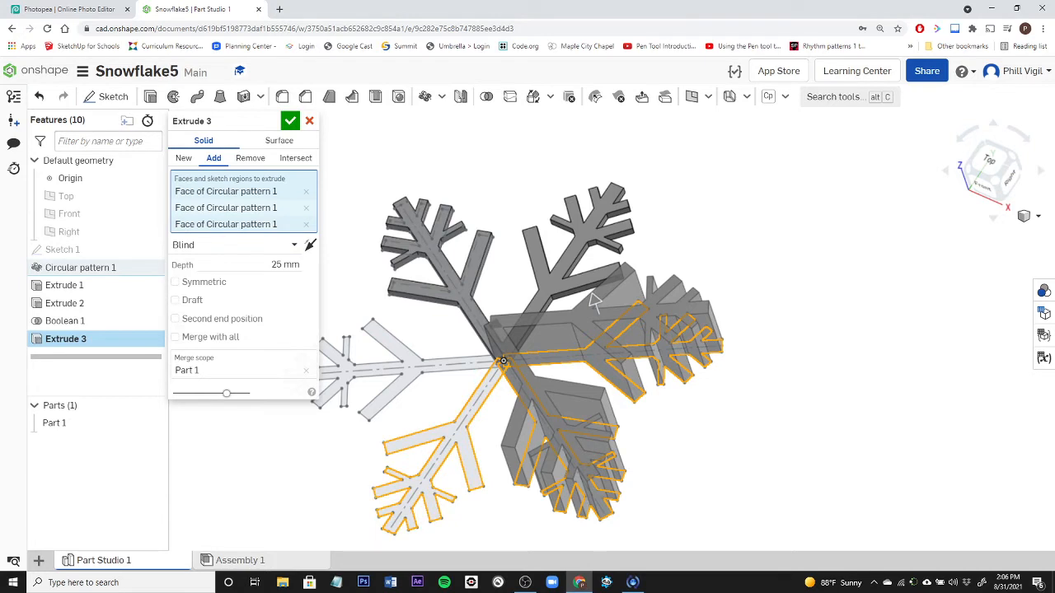
click(413, 373)
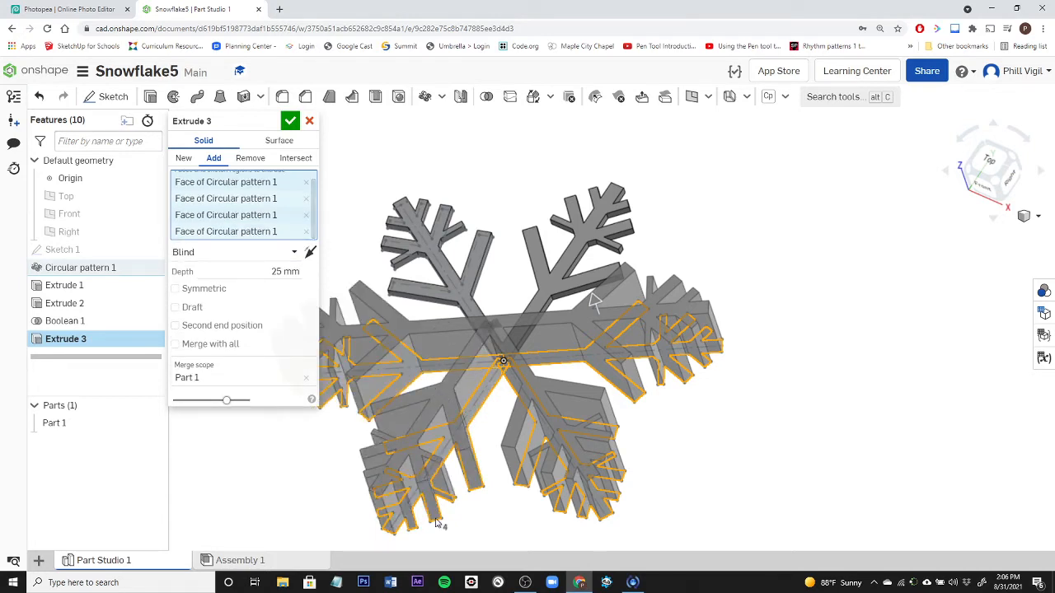
Step: Set the extrusion depth of the four arms to 3 mm and accept the extrude
click(276, 271)
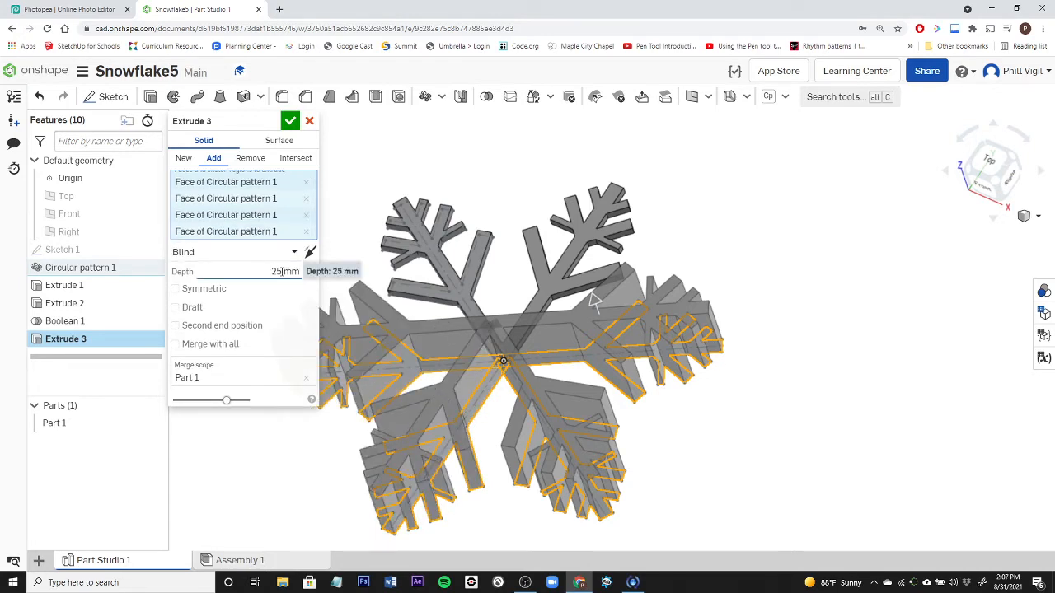
key(ctrl+a)
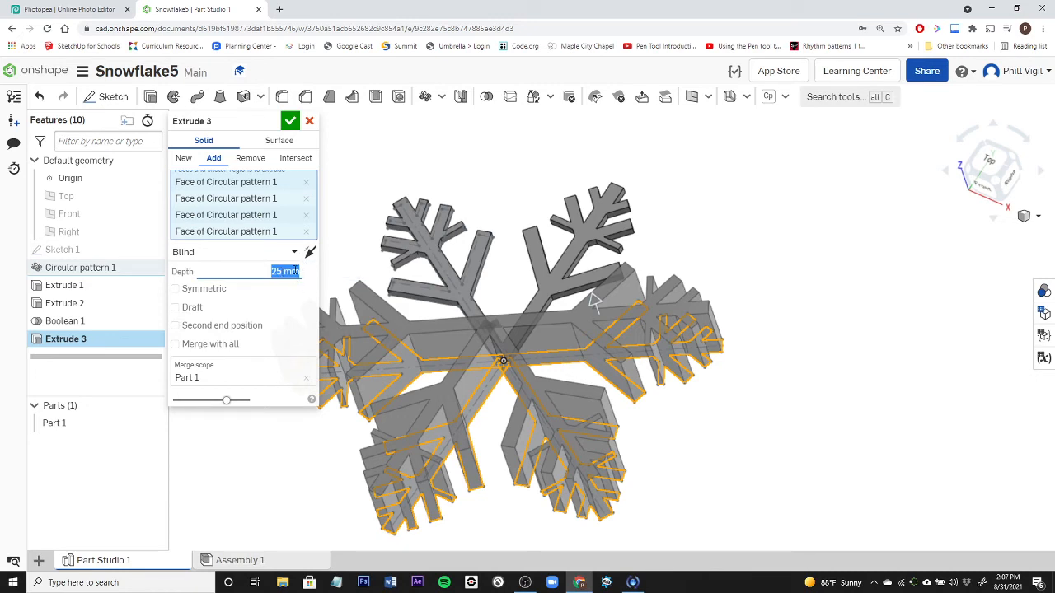
double_click(295, 271)
key(ctrl+a)
text(3)
key(Return)
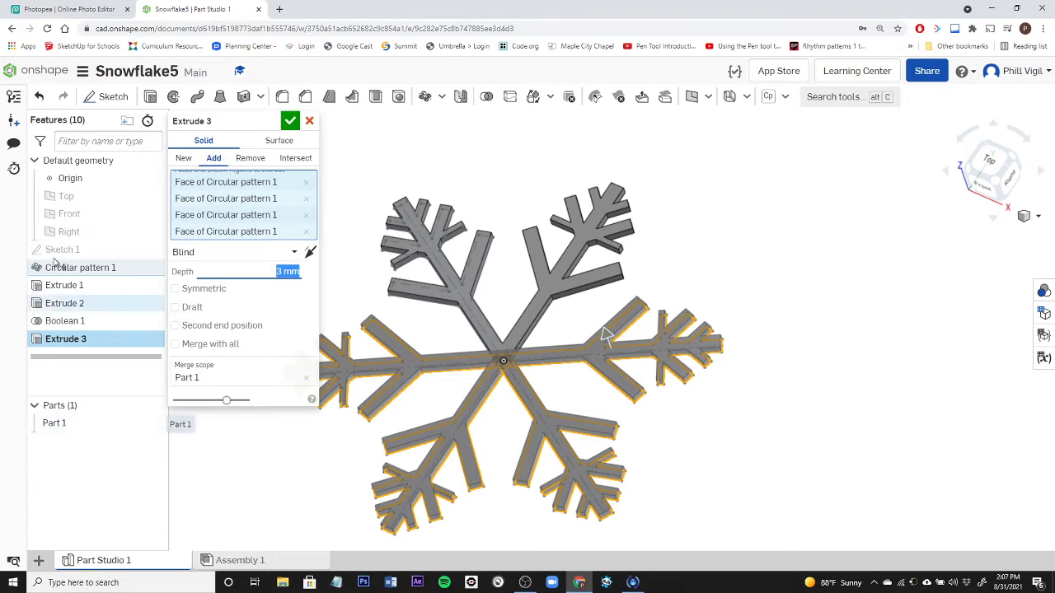
click(293, 120)
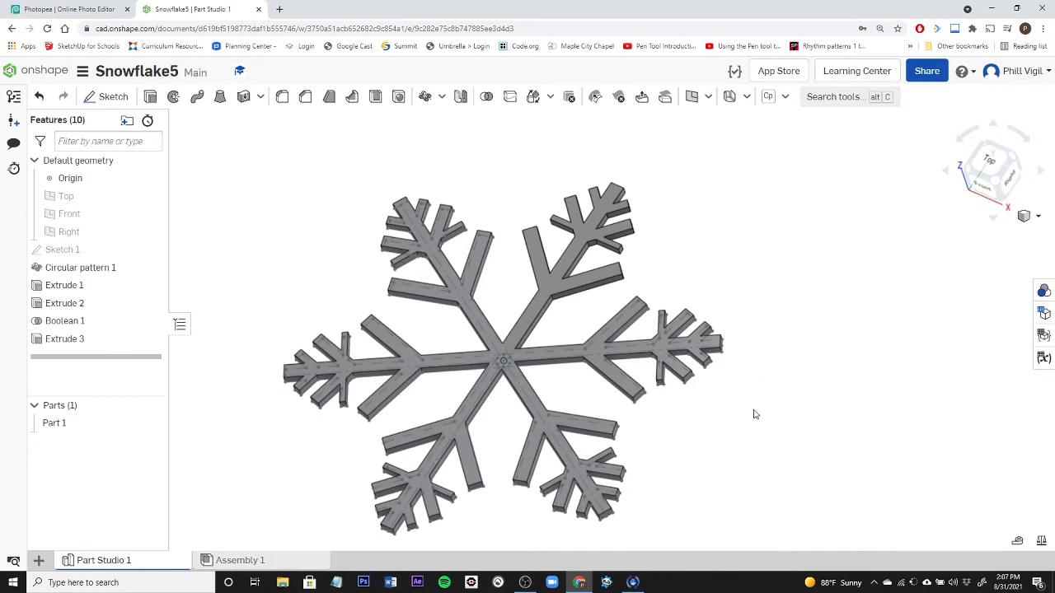
Step: Hide Circular pattern 1 so only the solid snowflake shows, and inspect the part from several angles
right_drag(733, 512, 649, 532)
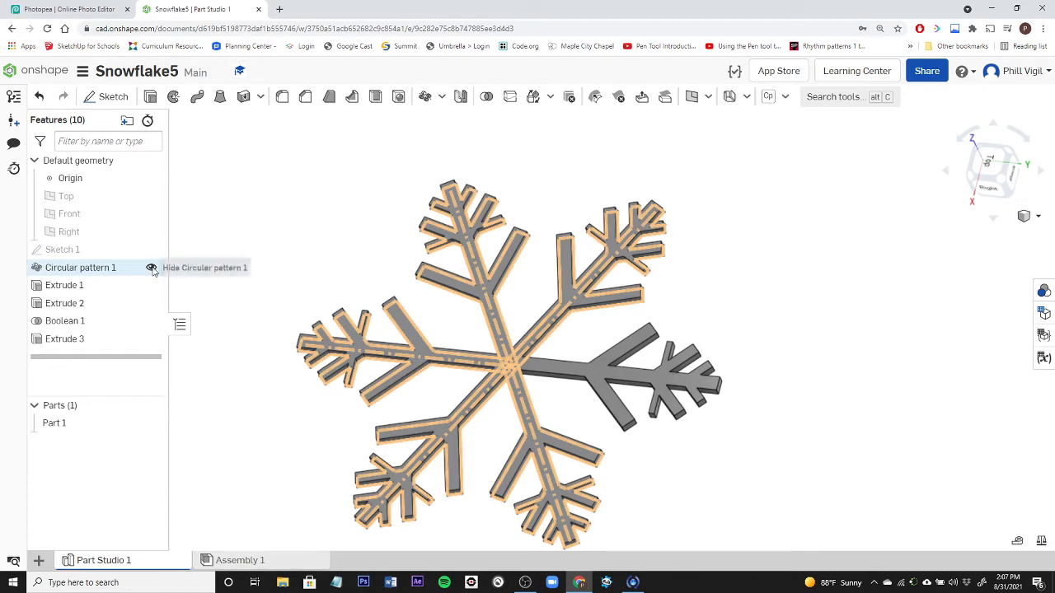
click(151, 268)
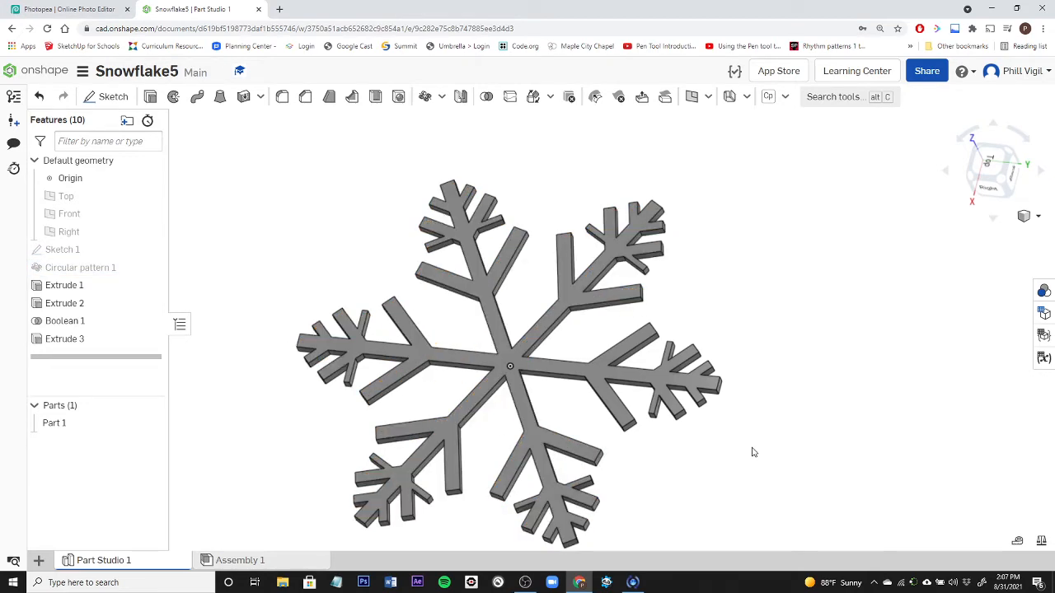
scroll(753, 451, up, 3)
scroll(752, 451, down, 3)
right_drag(661, 495, 625, 485)
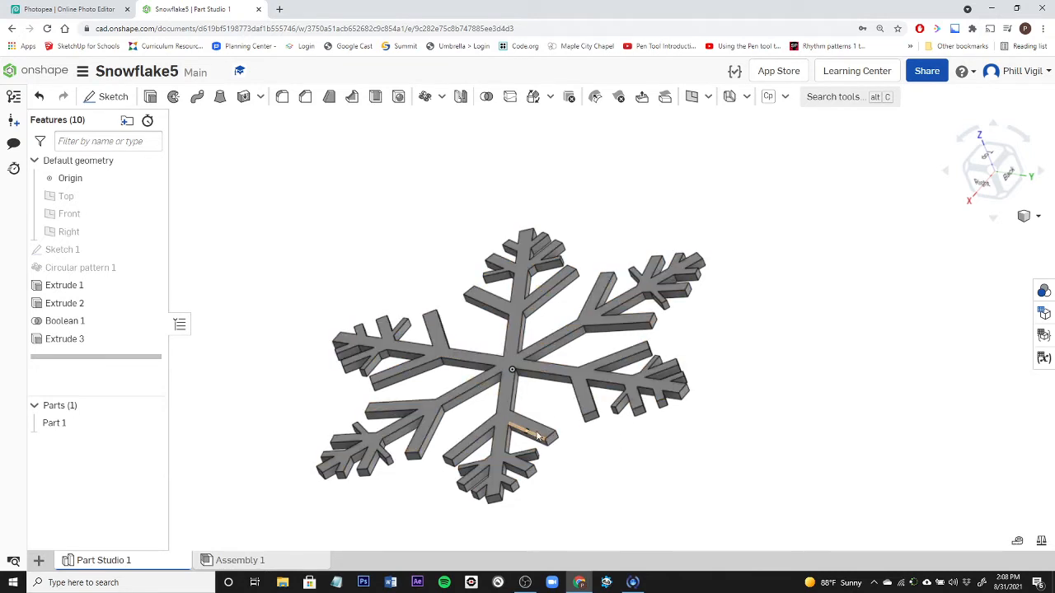
mouse_move(563, 395)
right_down()
mouse_move(582, 419)
mouse_move(558, 430)
mouse_move(538, 410)
mouse_move(589, 426)
mouse_move(563, 424)
right_up()
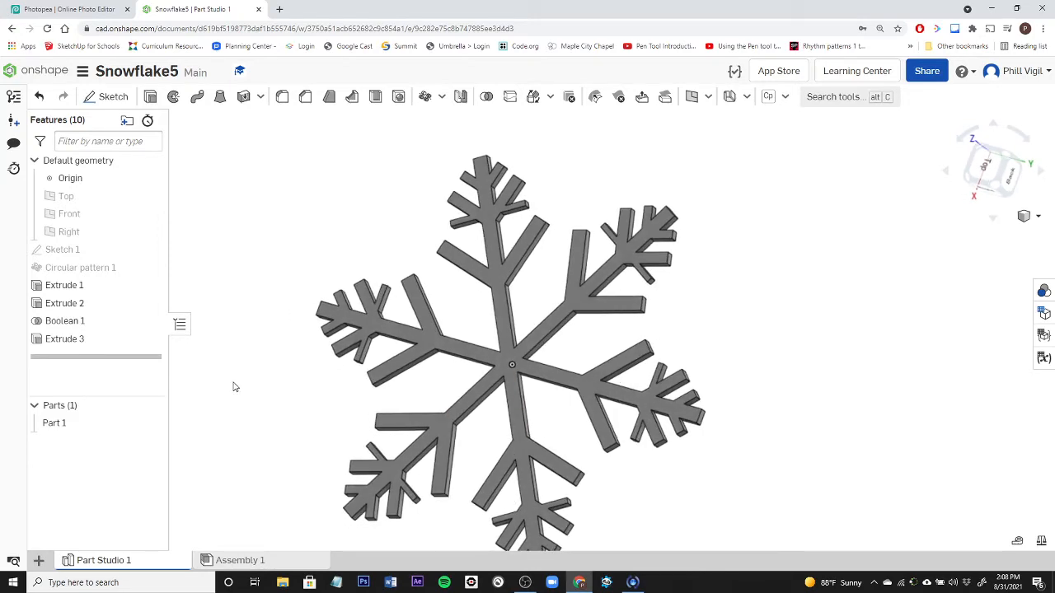
Step: Reopen Sketch 1 for editing and view it square to the sketch plane with the branch pointing up
double_click(74, 250)
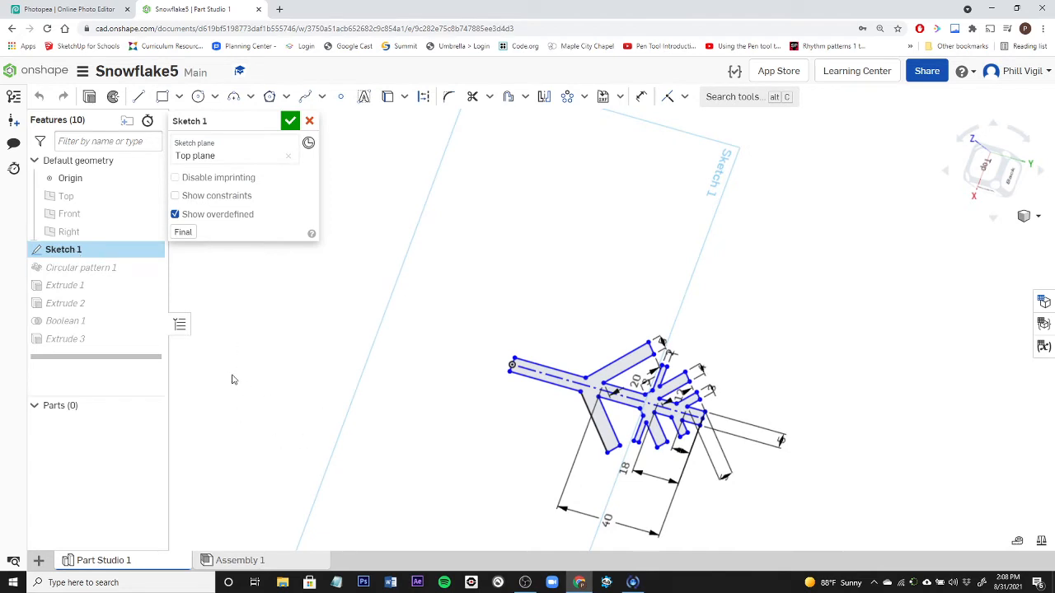
mouse_move(229, 389)
right_down()
mouse_move(280, 409)
mouse_move(193, 417)
mouse_move(262, 381)
mouse_move(272, 391)
mouse_move(445, 373)
right_up()
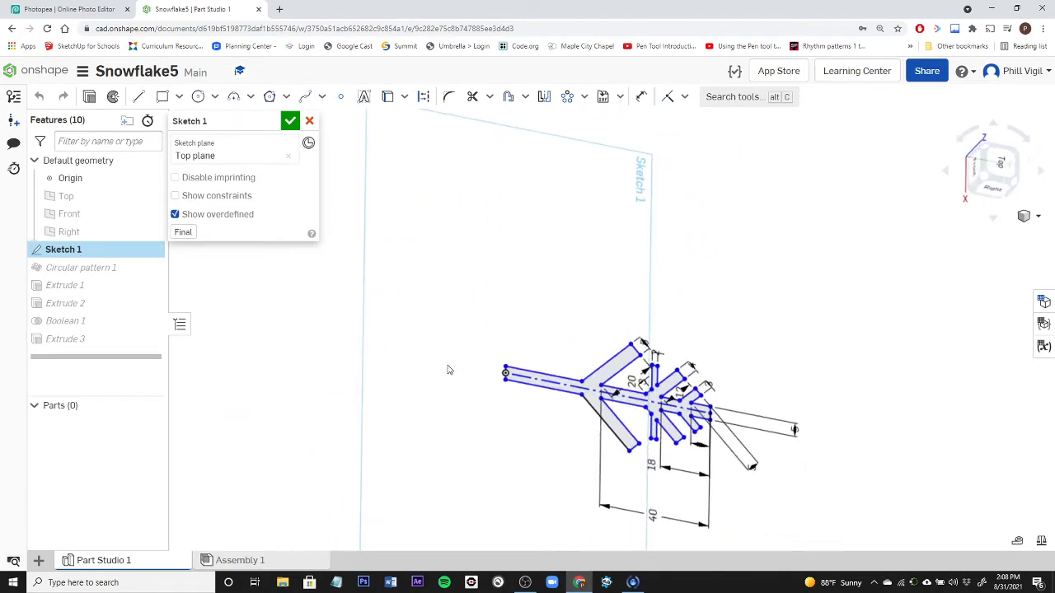
right_click(442, 369)
click(474, 486)
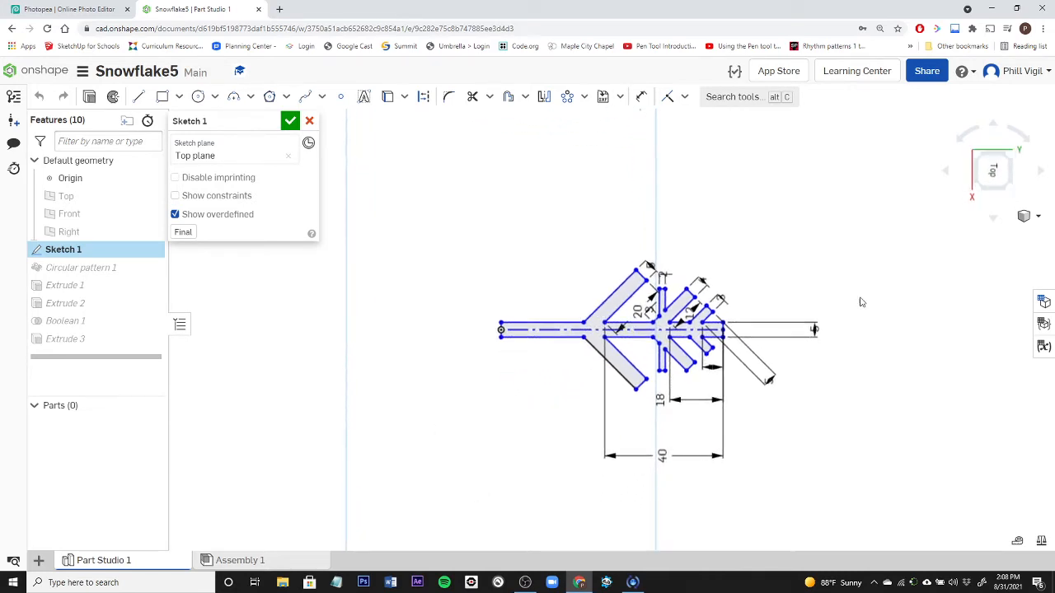
click(971, 137)
click(970, 138)
click(971, 137)
click(971, 137)
click(970, 138)
click(971, 138)
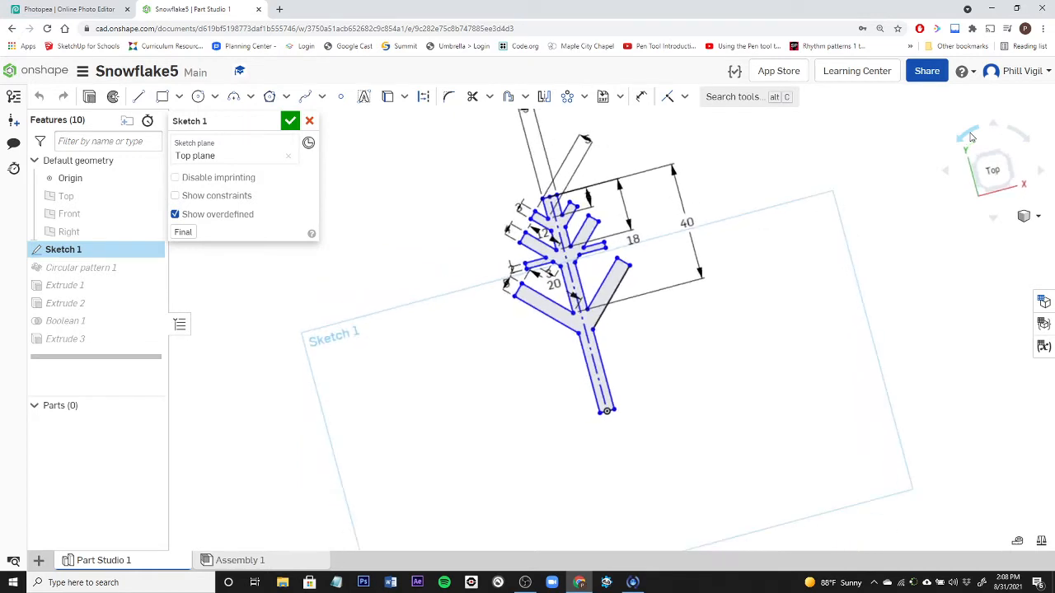
click(1020, 135)
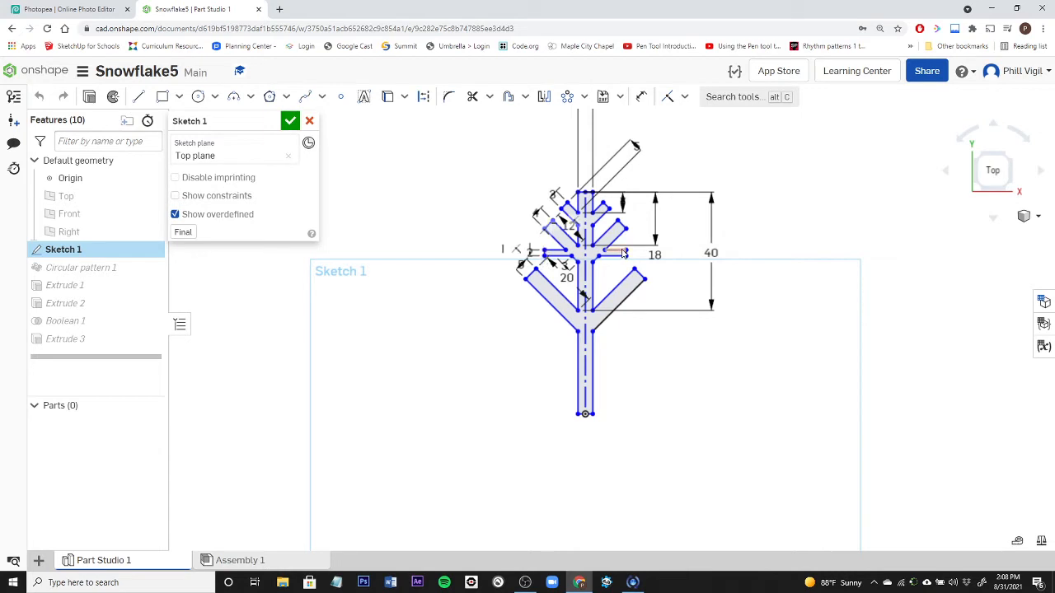
Step: Try a 2 mm diameter center point circle on the end edge of the branch's left horizontal twig, and undo it
scroll(533, 254, up, 5)
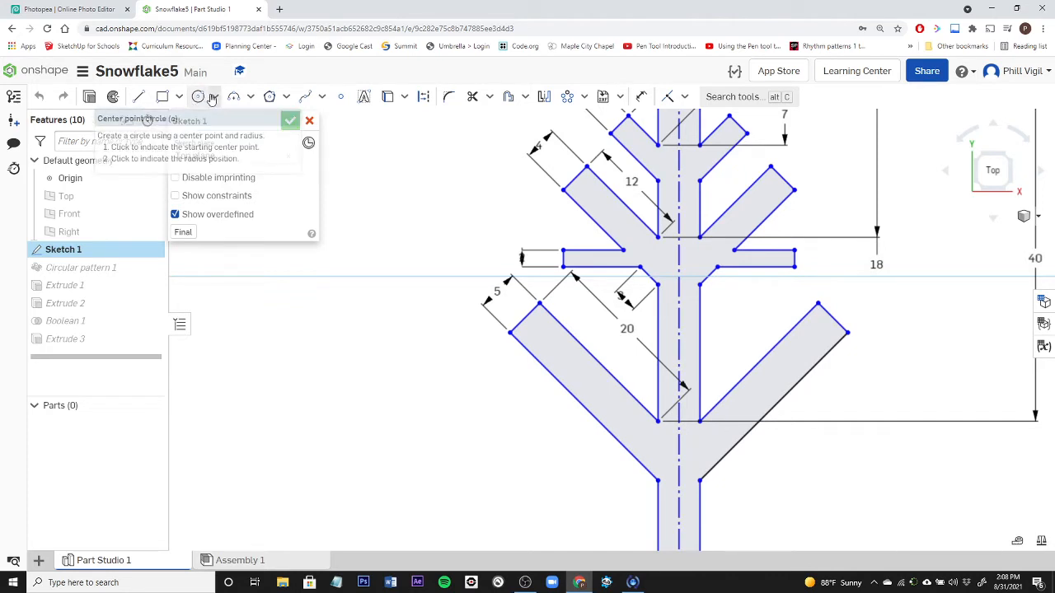
click(214, 96)
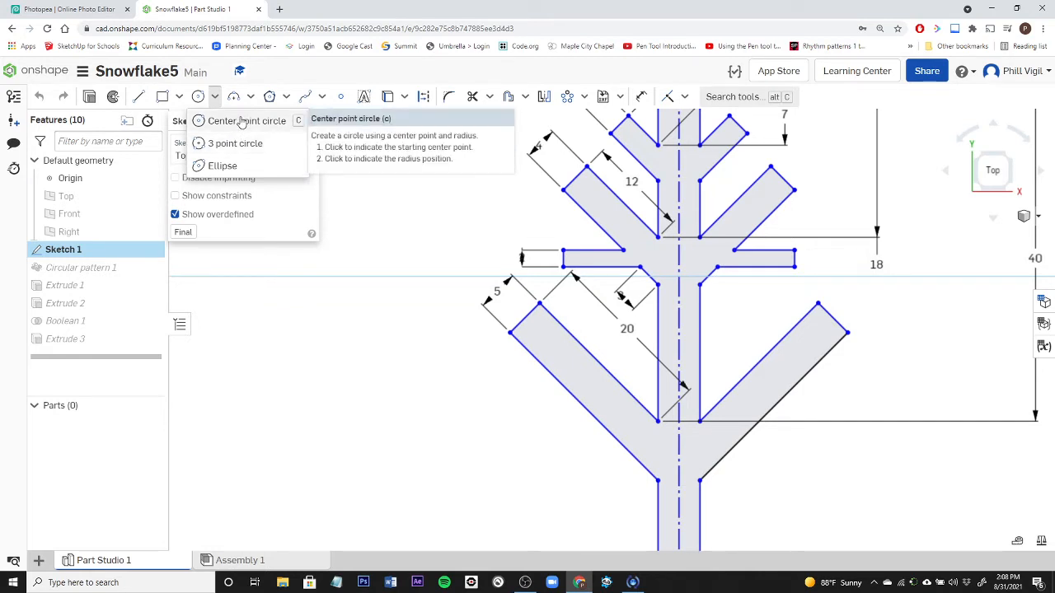
click(241, 122)
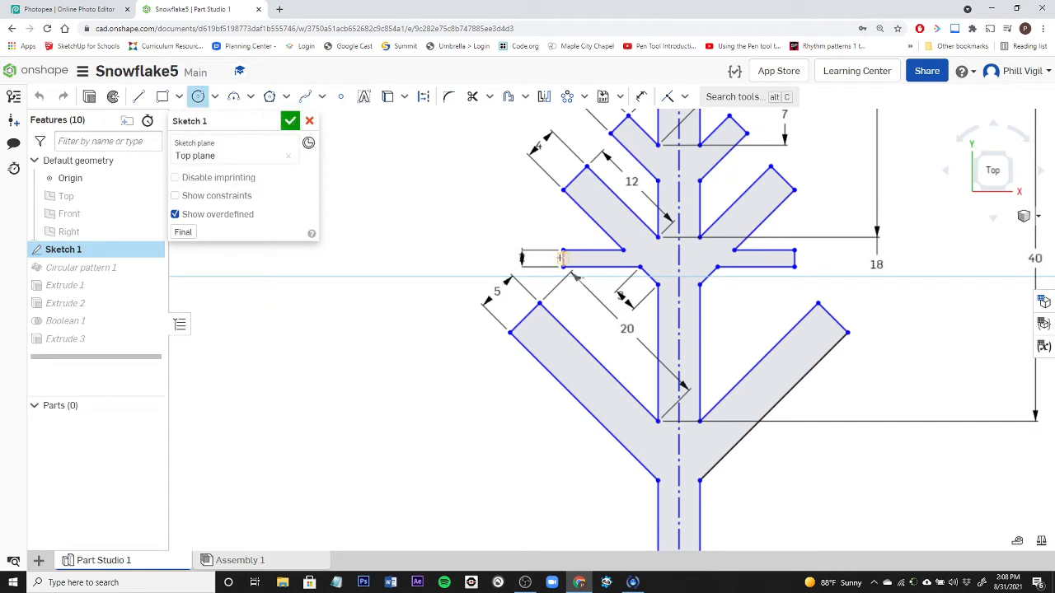
scroll(560, 258, up, 3)
scroll(560, 258, up, 2)
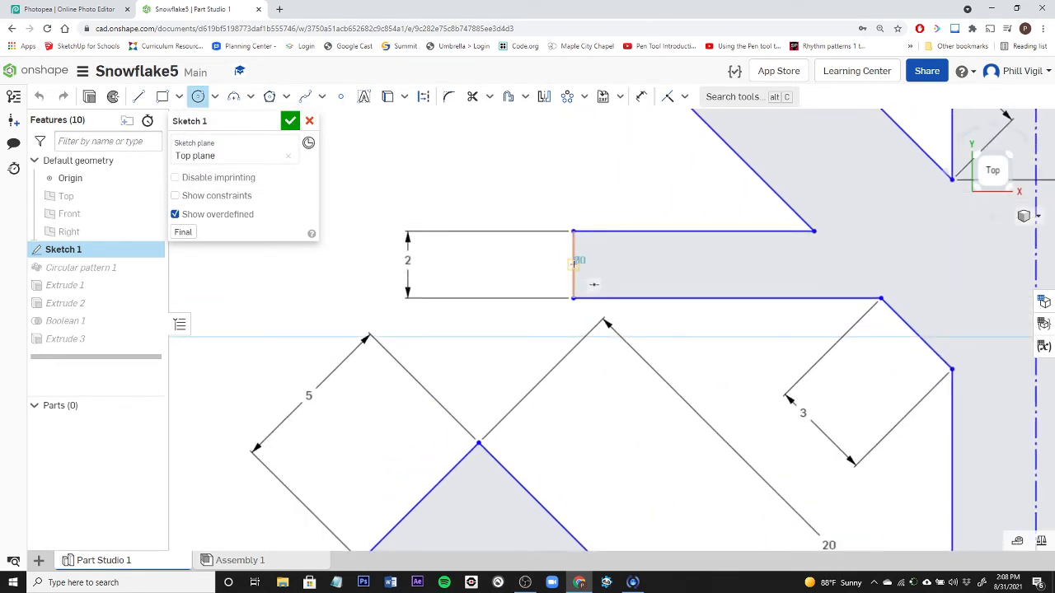
click(572, 264)
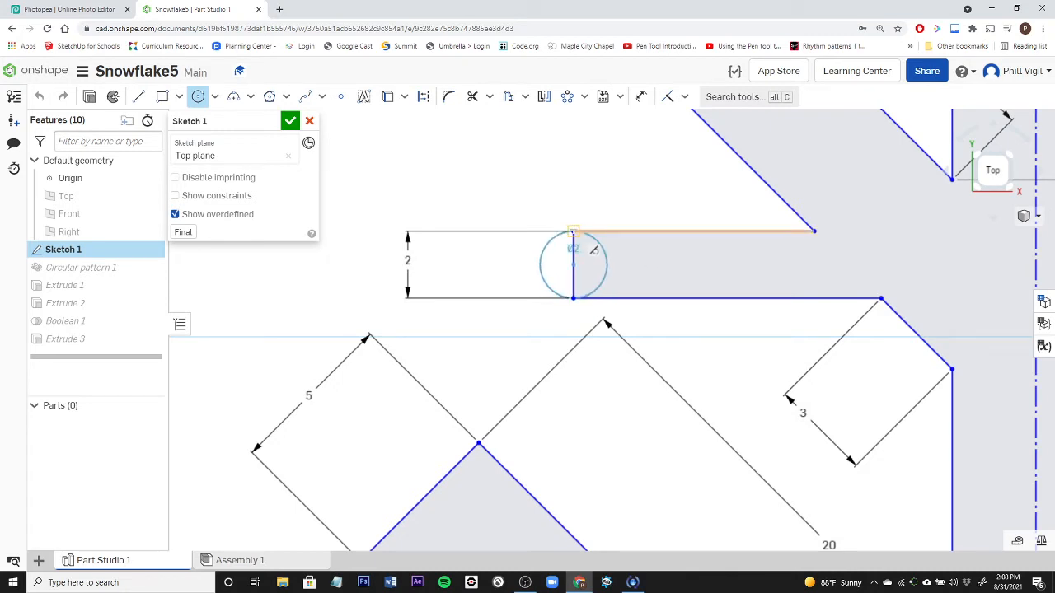
click(573, 230)
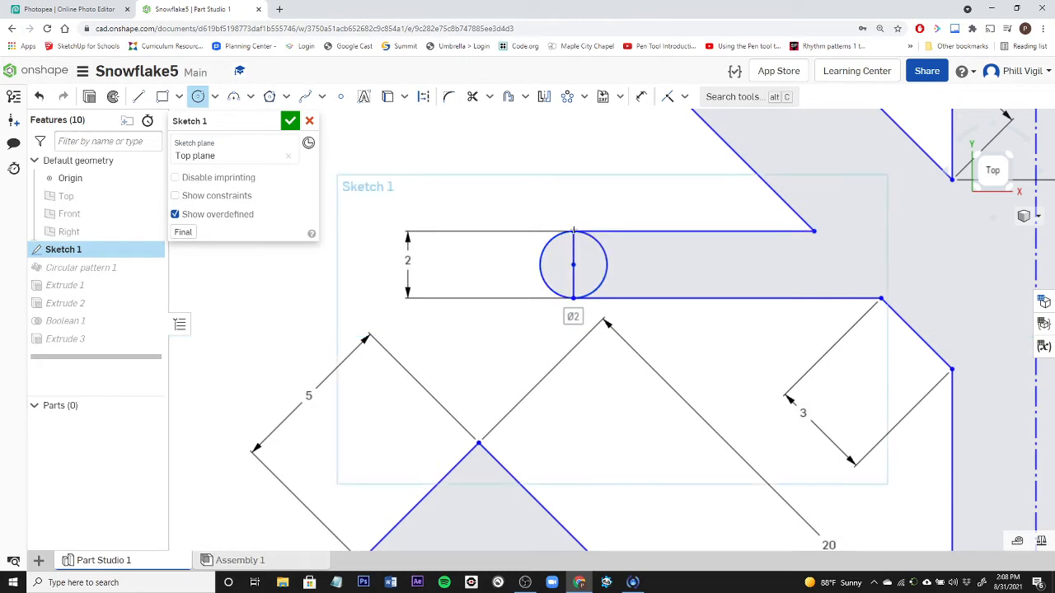
scroll(591, 192, down, 5)
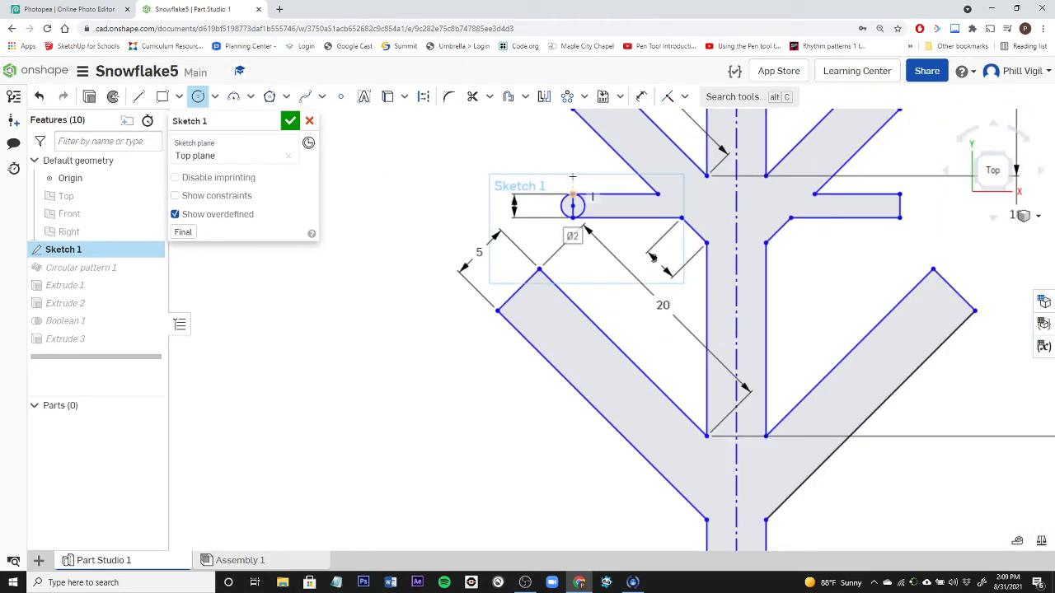
key(Escape)
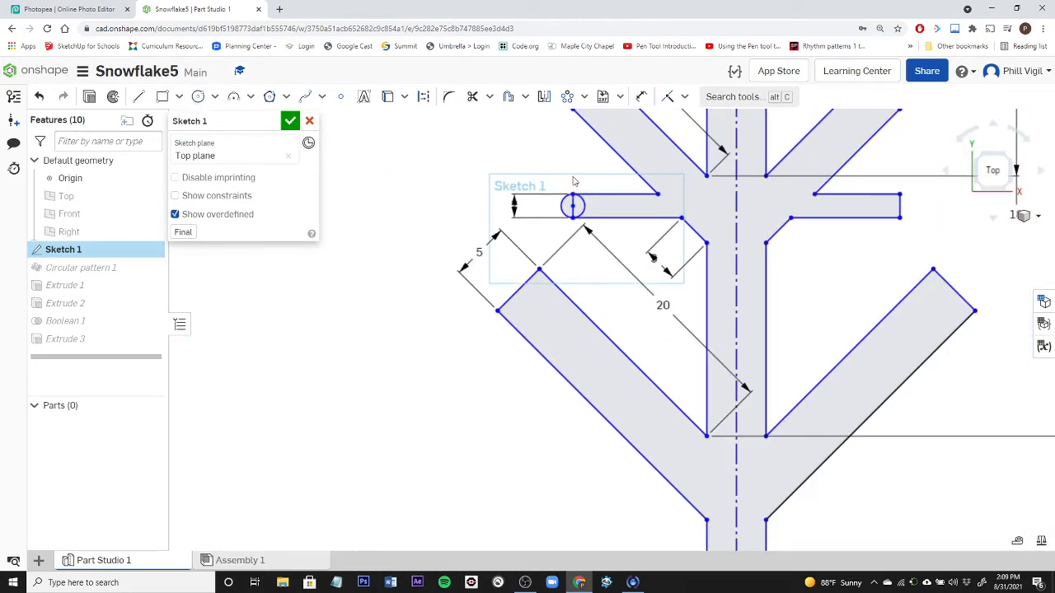
key(ctrl+z)
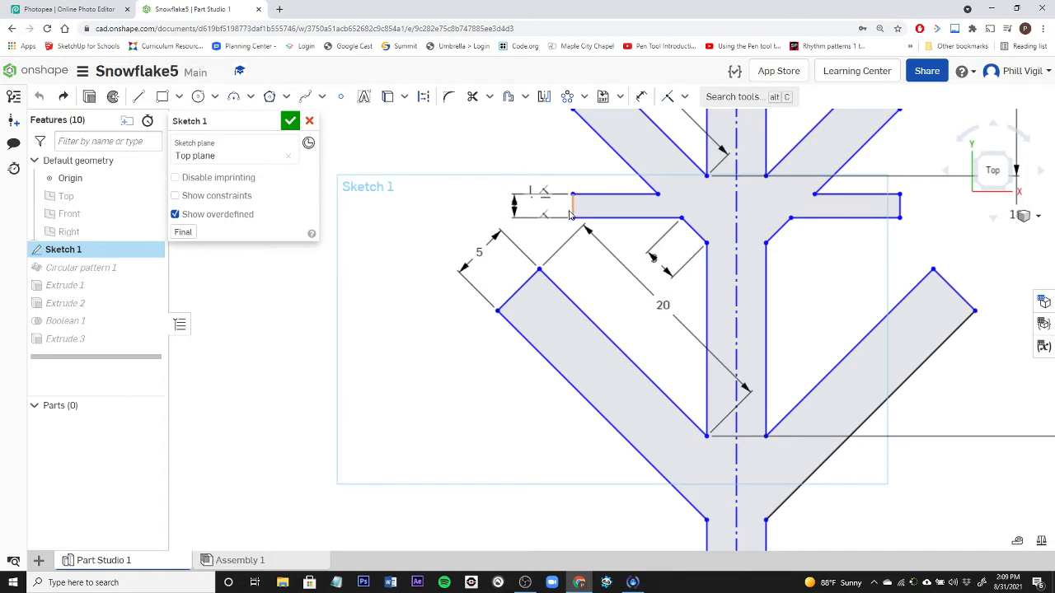
Step: Draw a center point circle about 5.13 mm in diameter, centered on the midpoint of the left horizontal twig's end edge
click(198, 97)
scroll(547, 213, up, 4)
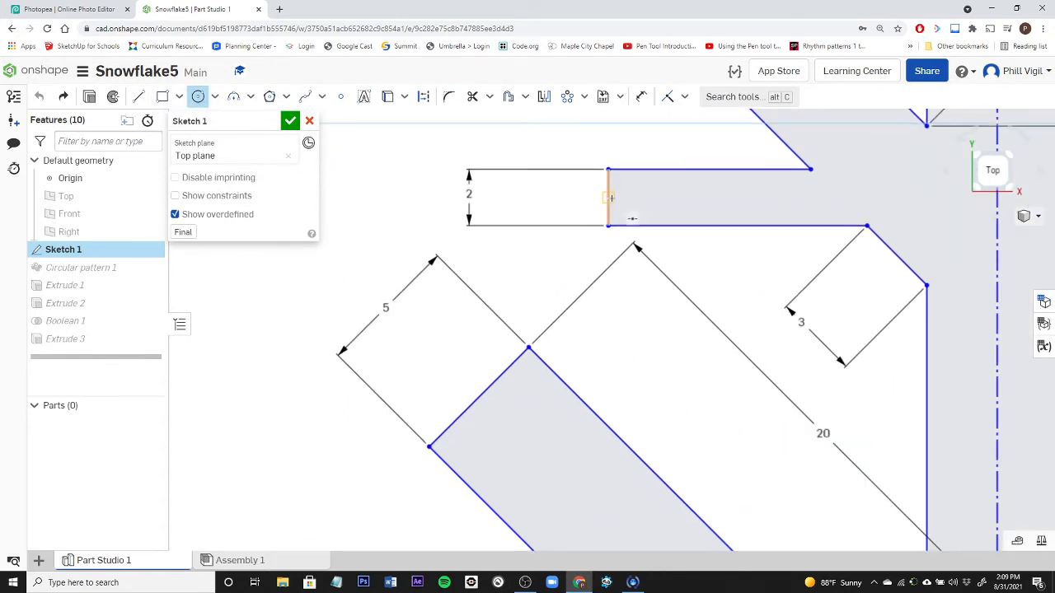
click(608, 198)
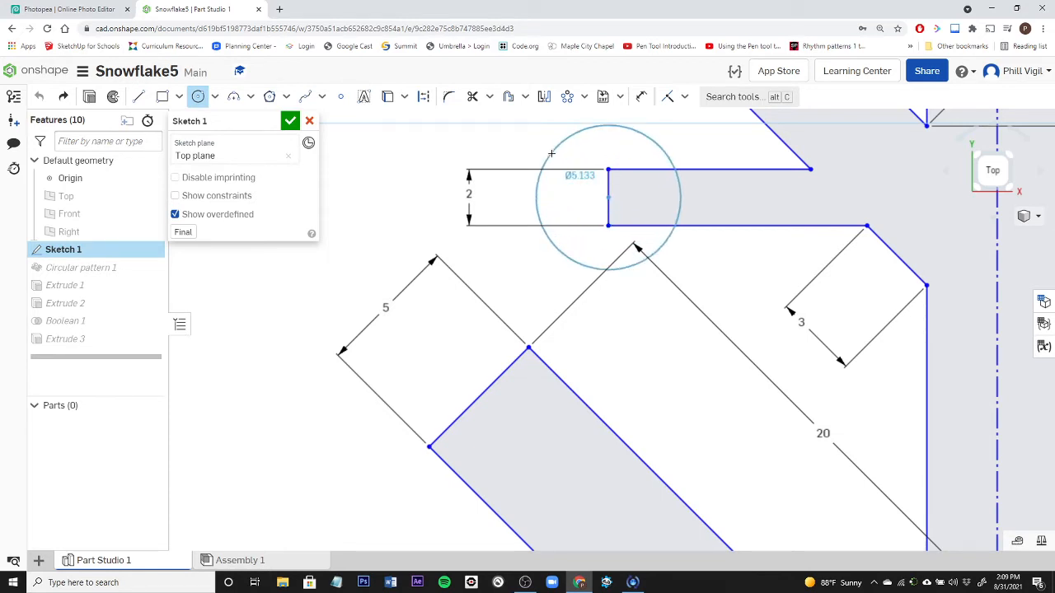
click(552, 153)
scroll(551, 154, down, 3)
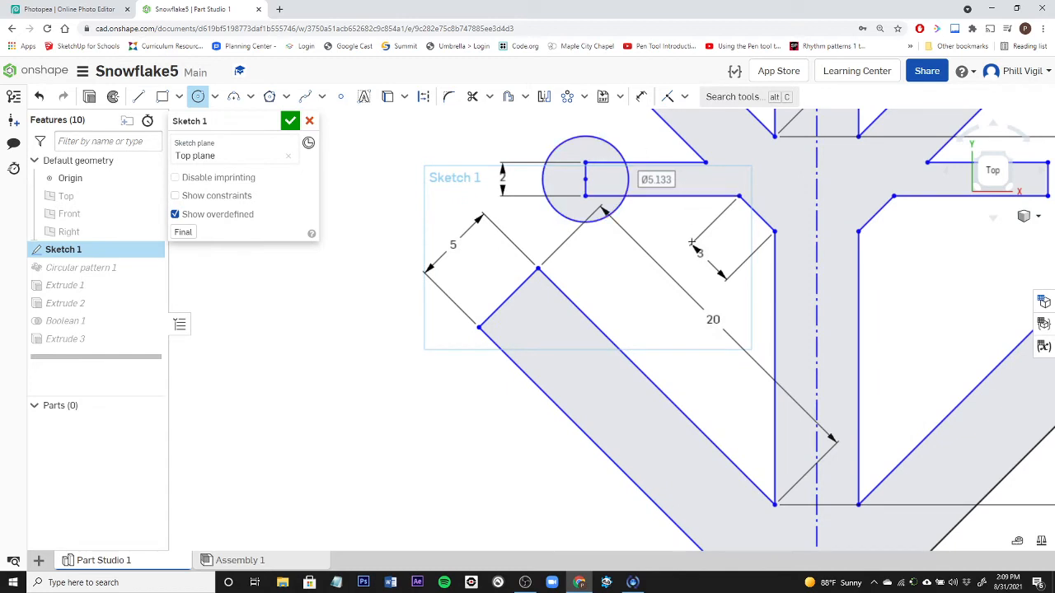
mouse_move(664, 239)
middle_down()
mouse_move(461, 288)
mouse_move(409, 348)
middle_up()
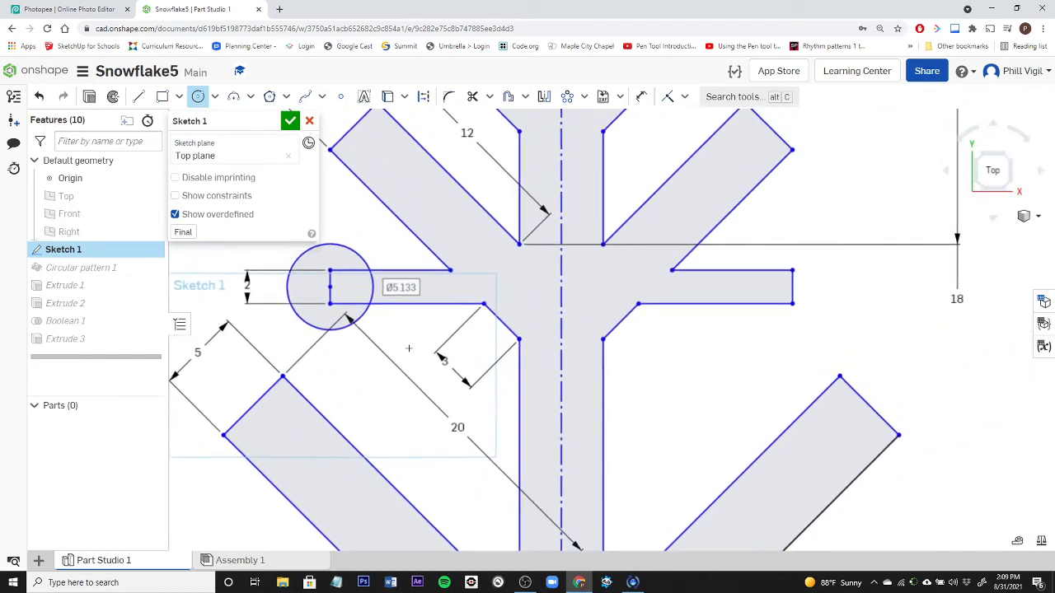
Step: Trim the left horizontal twig's end edge and side lines inside the circle, plus the circle's arc crossing the twig
scroll(409, 348, down, 3)
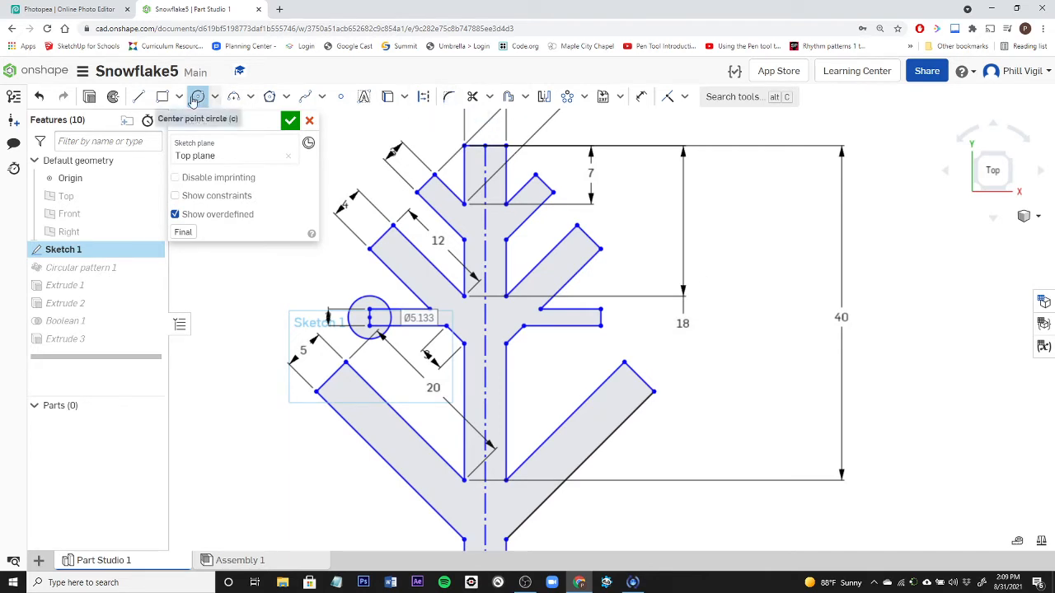
click(475, 98)
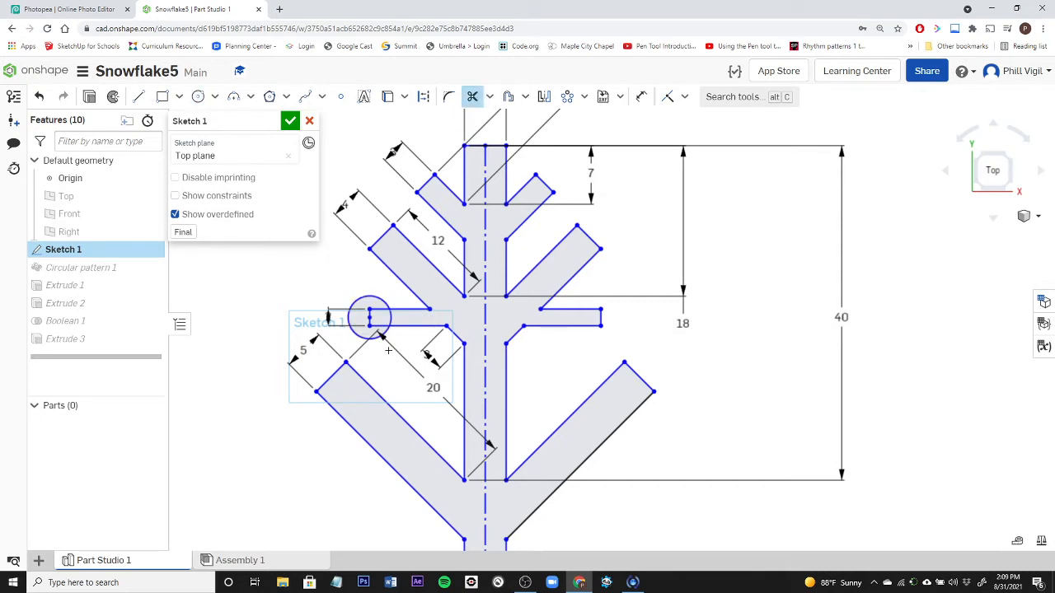
scroll(378, 331, up, 4)
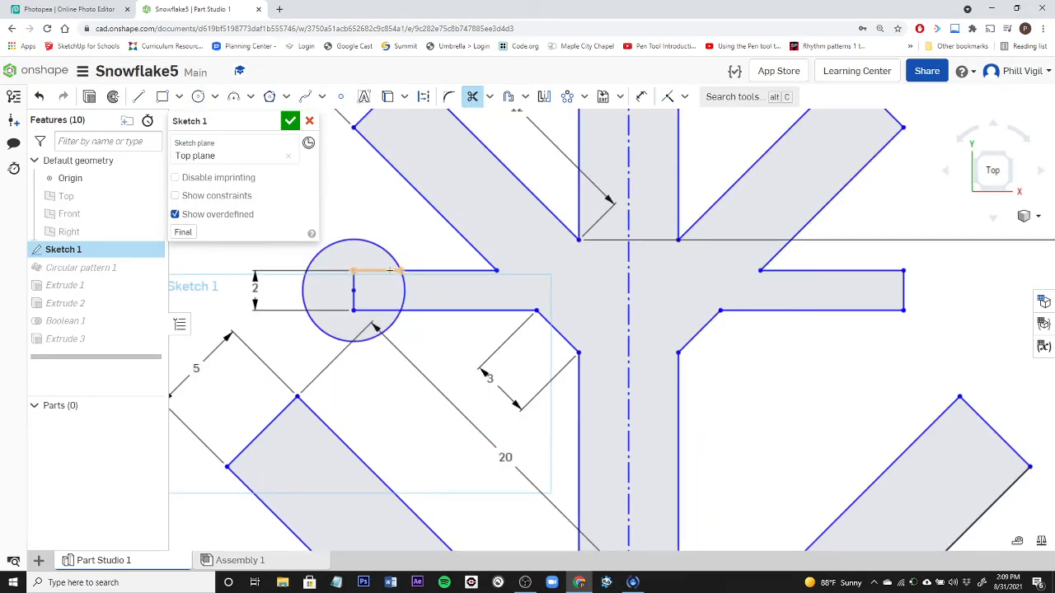
click(390, 270)
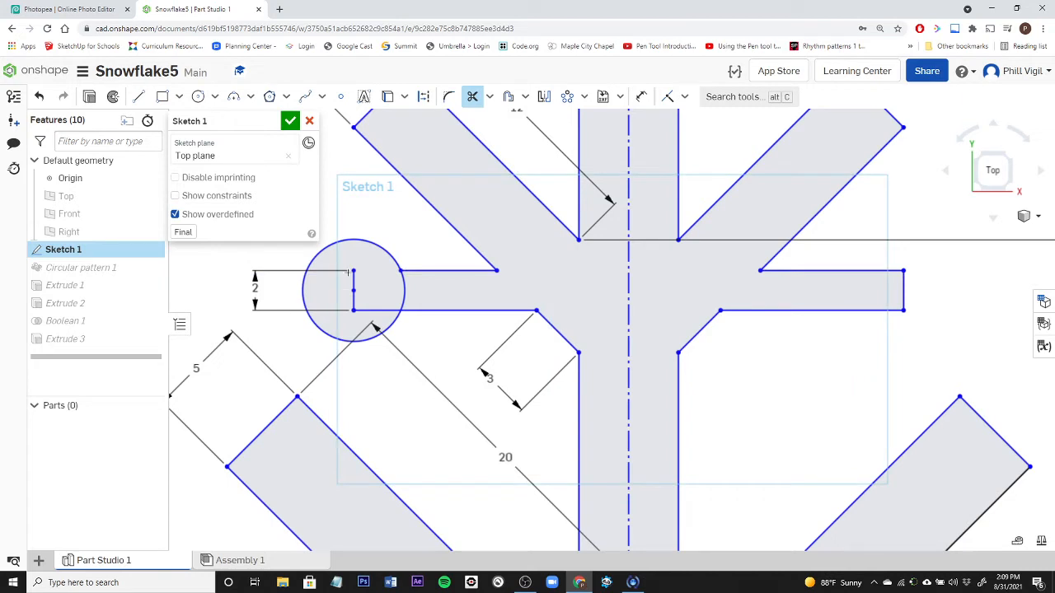
click(354, 279)
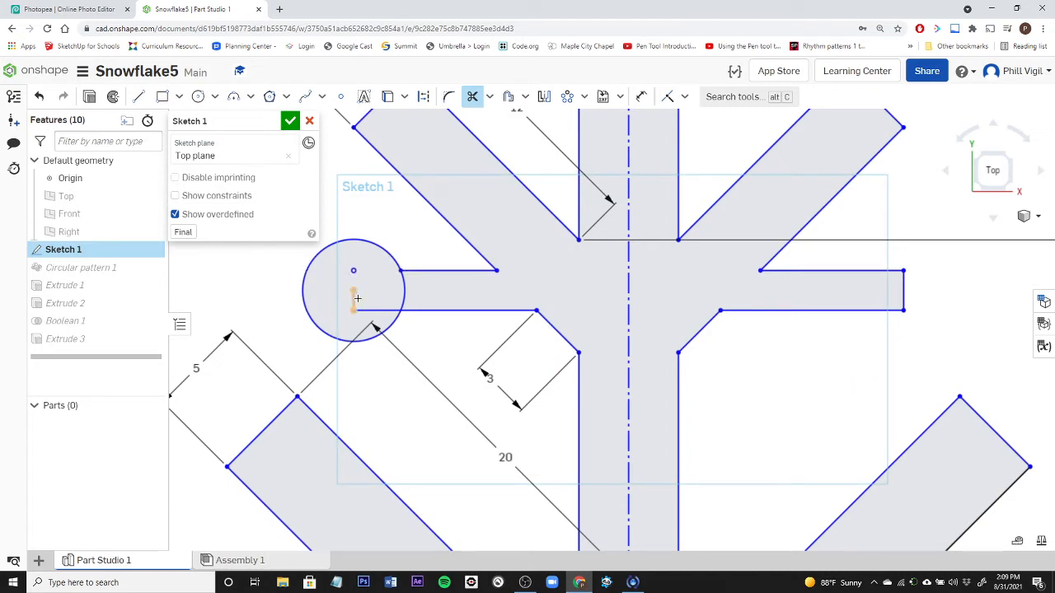
click(354, 302)
click(374, 309)
scroll(463, 334, down, 3)
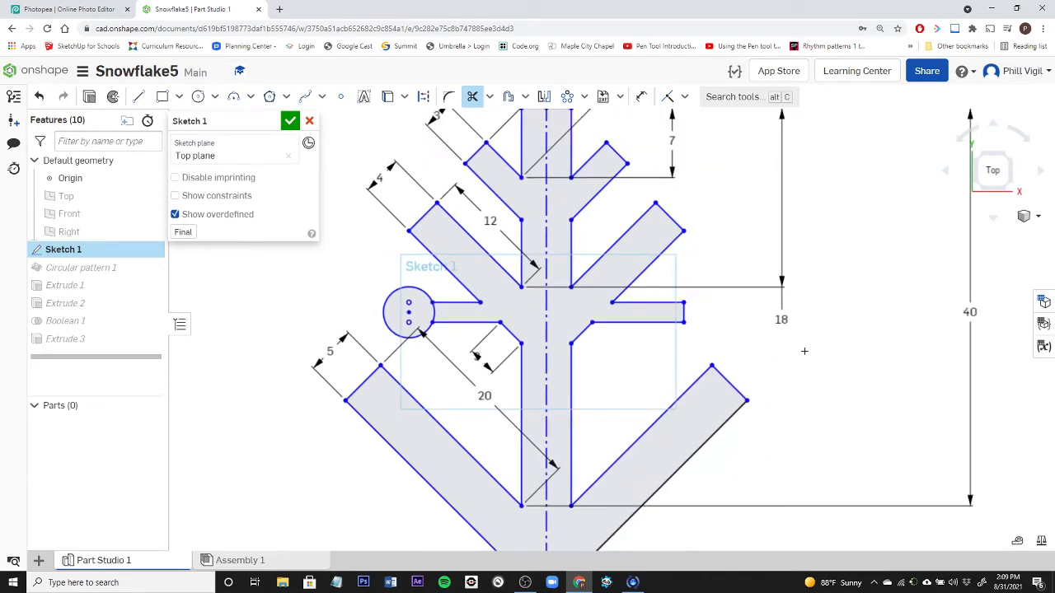
click(430, 314)
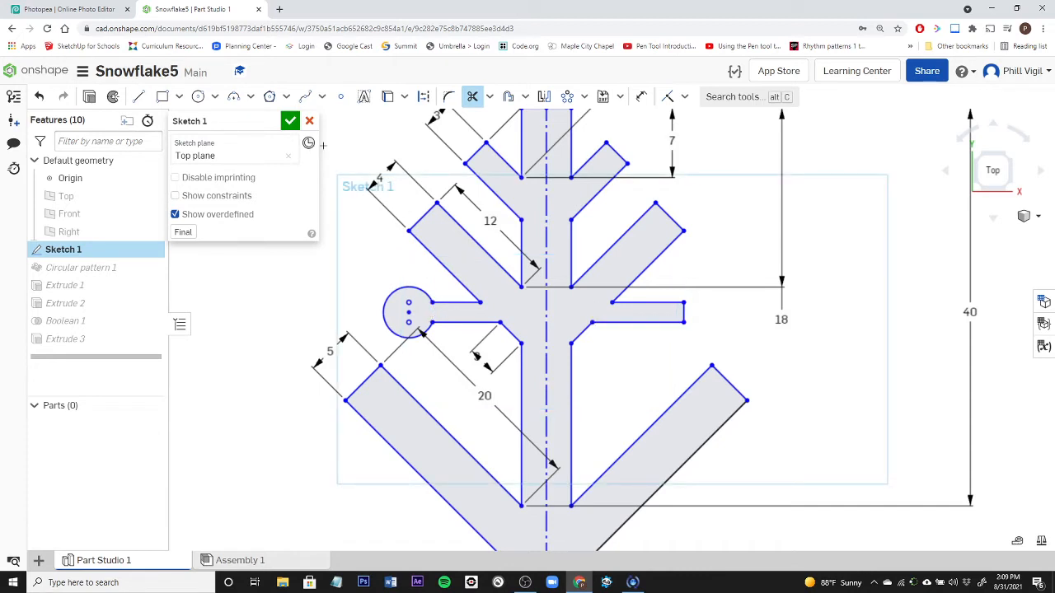
Step: Mirror the trimmed circle about the vertical centerline onto the end of the right horizontal twig
click(544, 96)
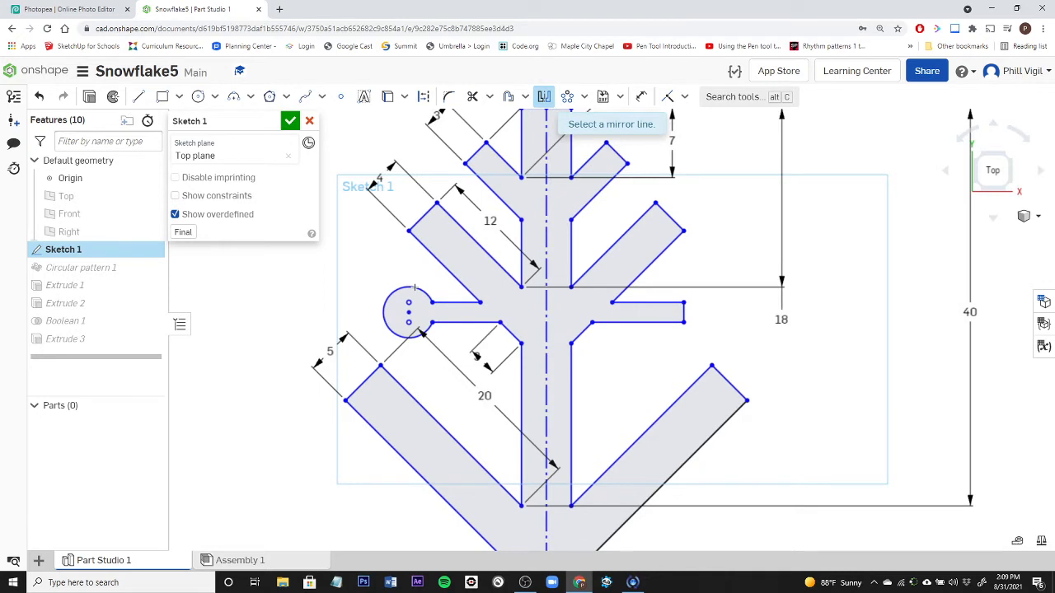
click(547, 340)
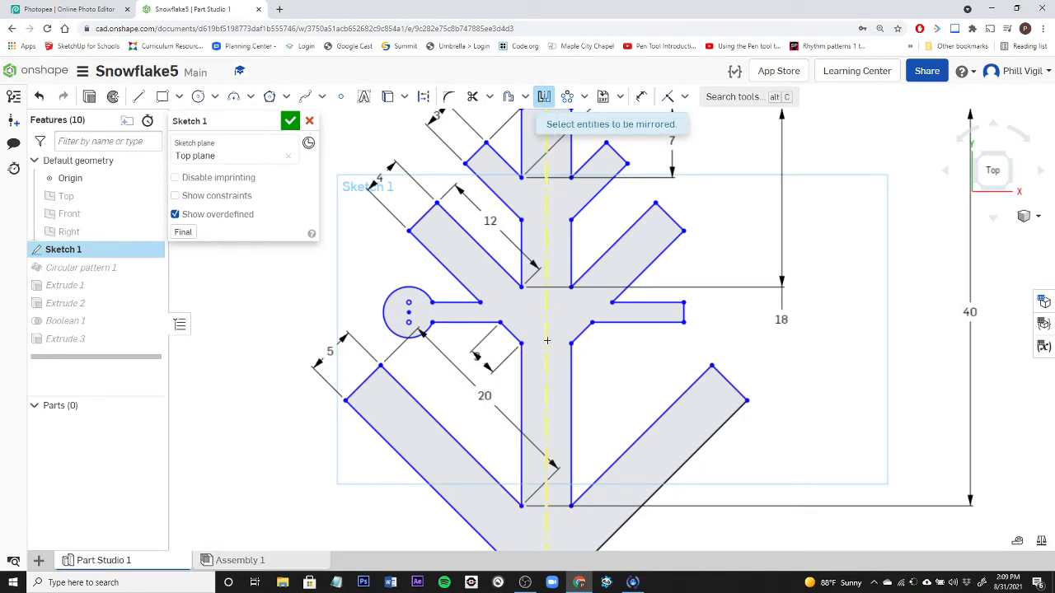
click(410, 286)
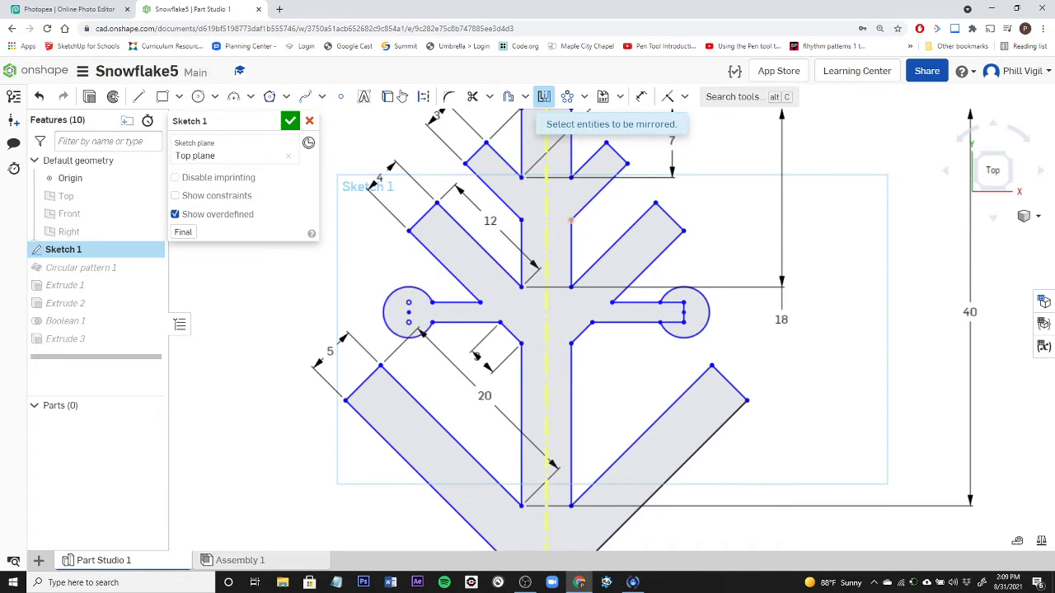
Step: Trim the right horizontal twig's end edge and both side lines inside the mirrored circle
click(471, 97)
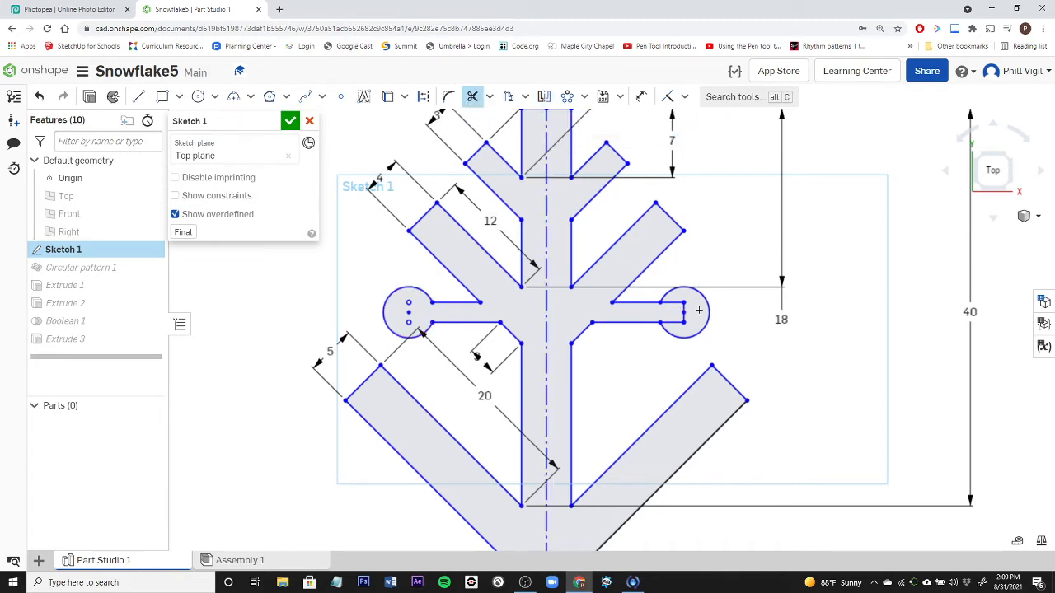
scroll(698, 310, up, 5)
click(638, 286)
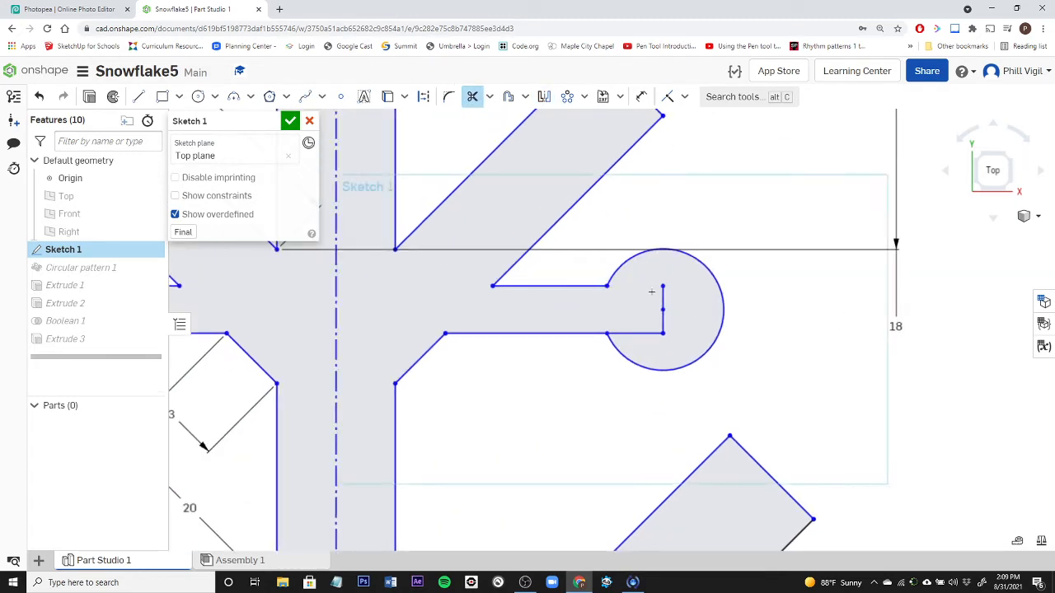
click(663, 297)
click(664, 318)
click(647, 333)
scroll(647, 329, down, 6)
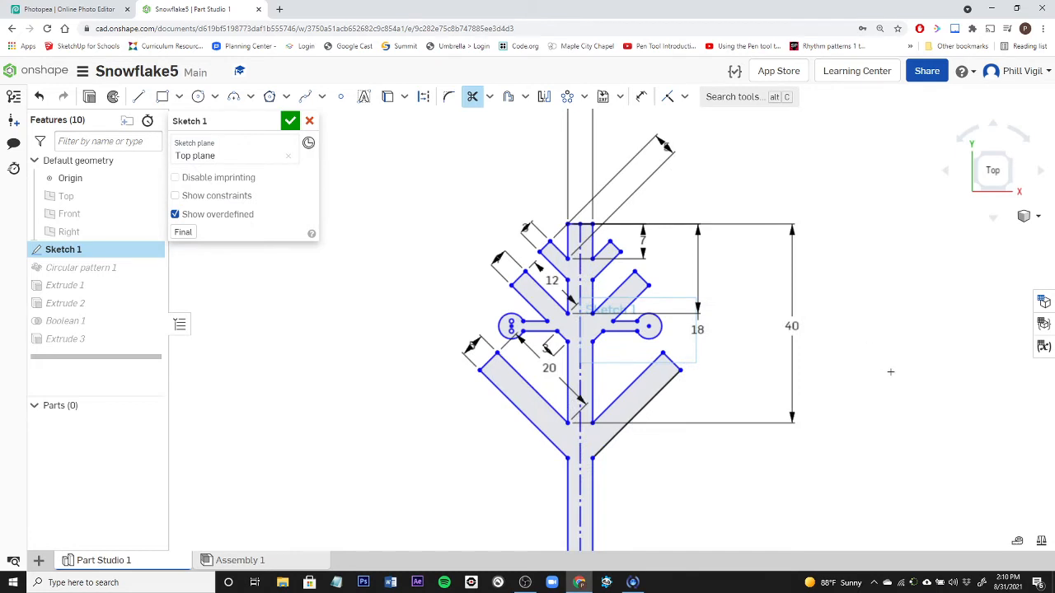
Step: Check the whole branch profile and accept the edits to Sketch 1
middle_drag(889, 366, 800, 288)
scroll(800, 288, down, 3)
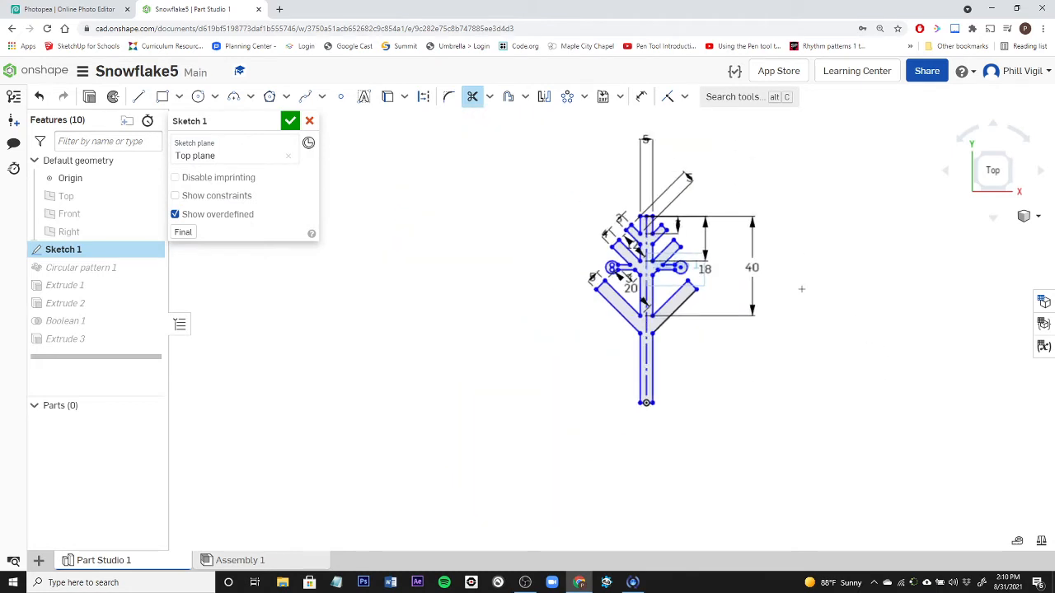
scroll(800, 287, up, 4)
scroll(675, 276, down, 3)
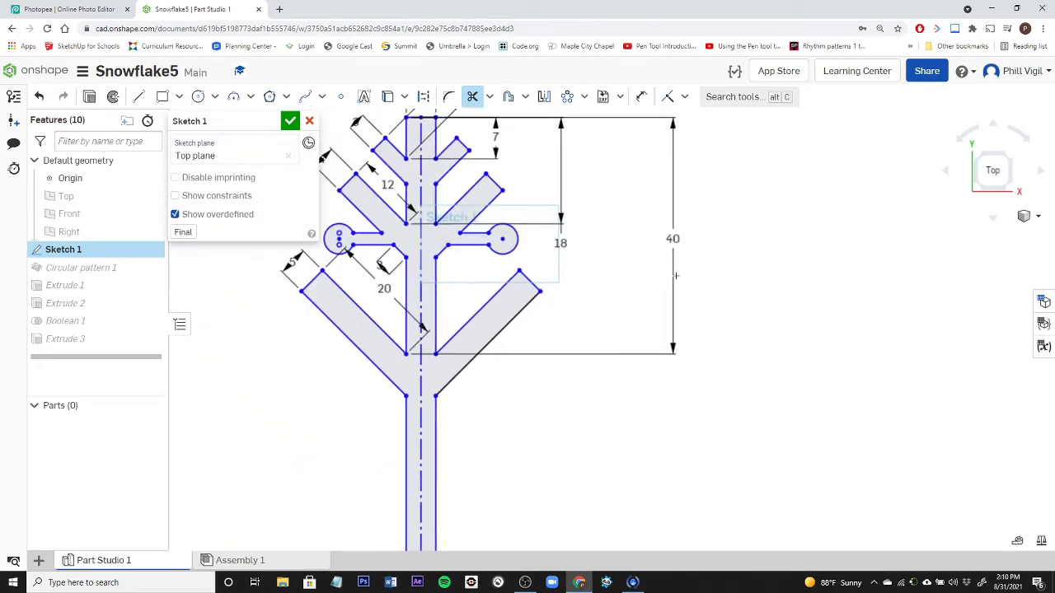
middle_drag(636, 277, 816, 305)
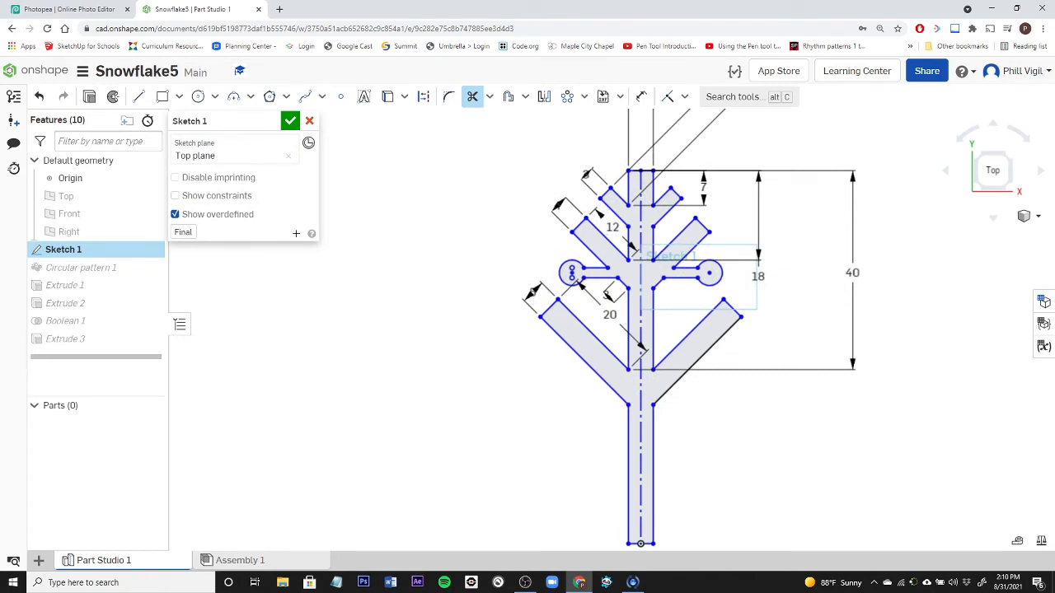
click(290, 122)
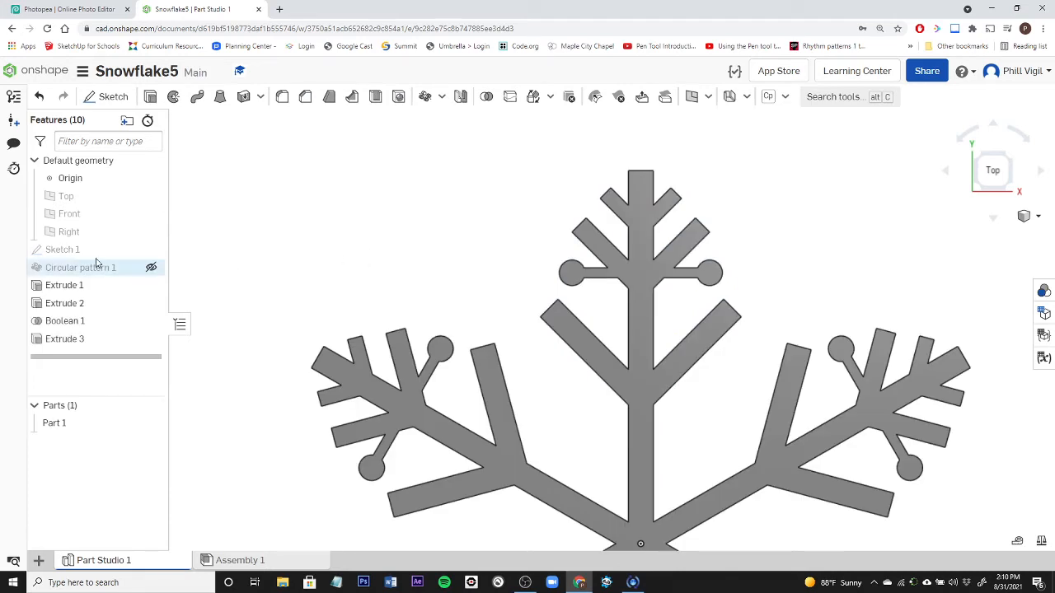
Step: Show Circular pattern 1 and inspect the updated snowflake from several angles
click(152, 269)
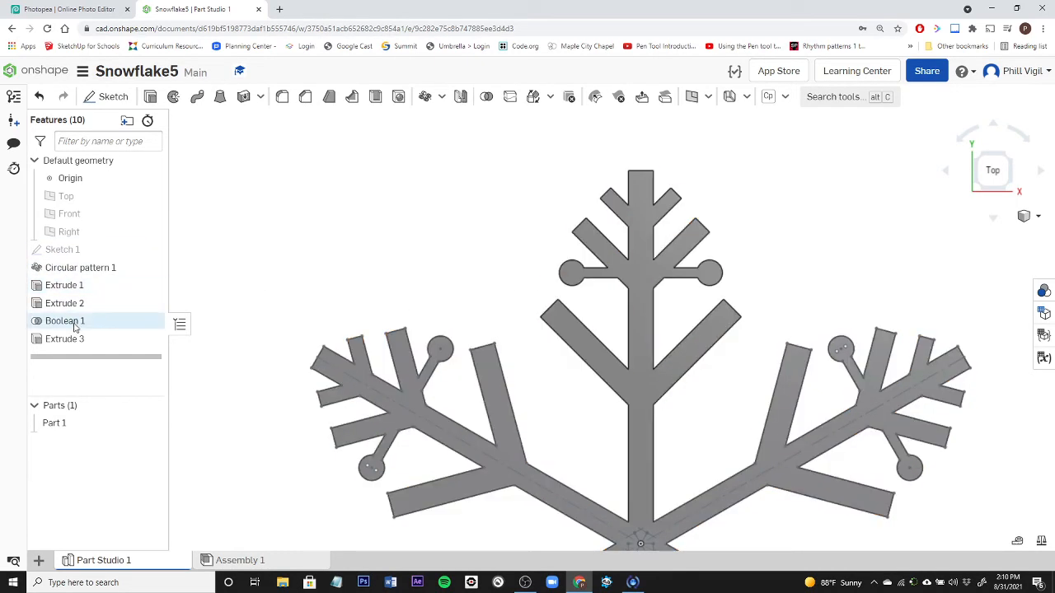
right_drag(382, 263, 472, 204)
right_drag(488, 231, 445, 247)
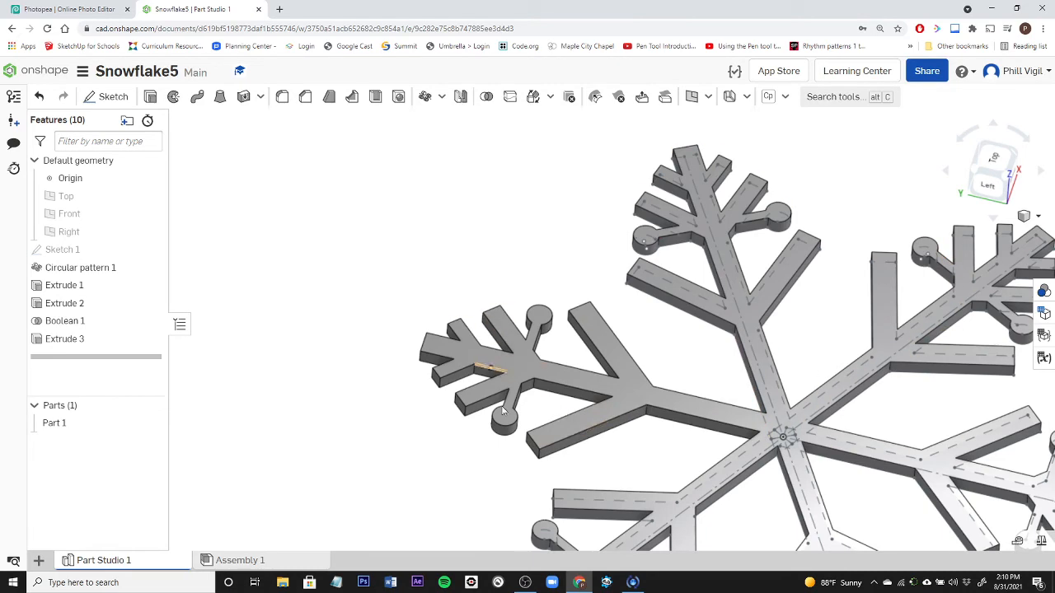
scroll(651, 431, down, 6)
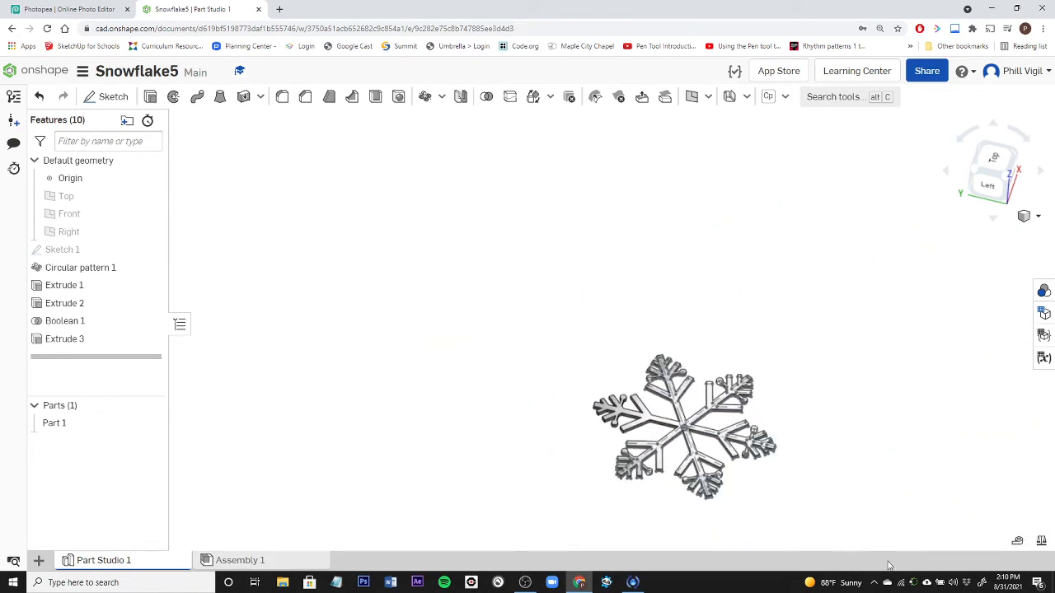
scroll(784, 497, up, 5)
right_drag(675, 470, 596, 479)
middle_drag(534, 337, 592, 425)
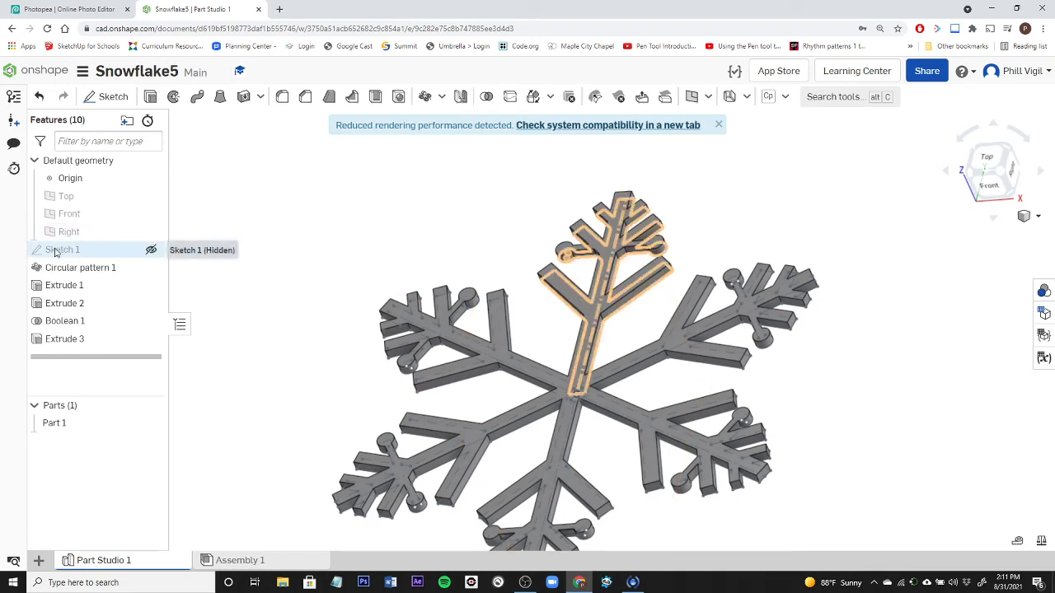
click(719, 125)
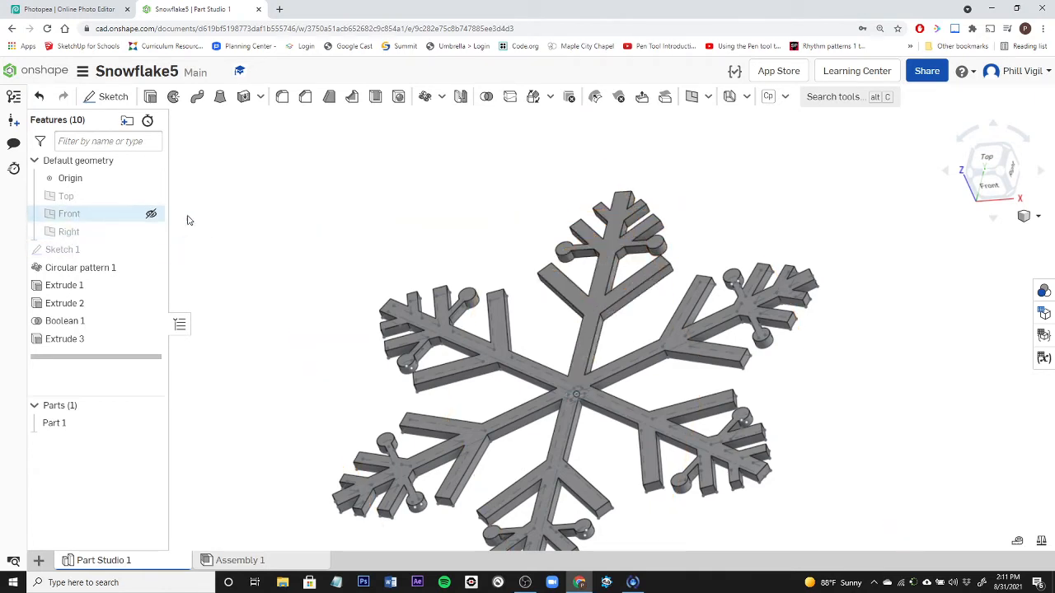
Step: Start a new sketch on the Top plane, with Part 1 hidden and Sketch 1 shown
click(113, 97)
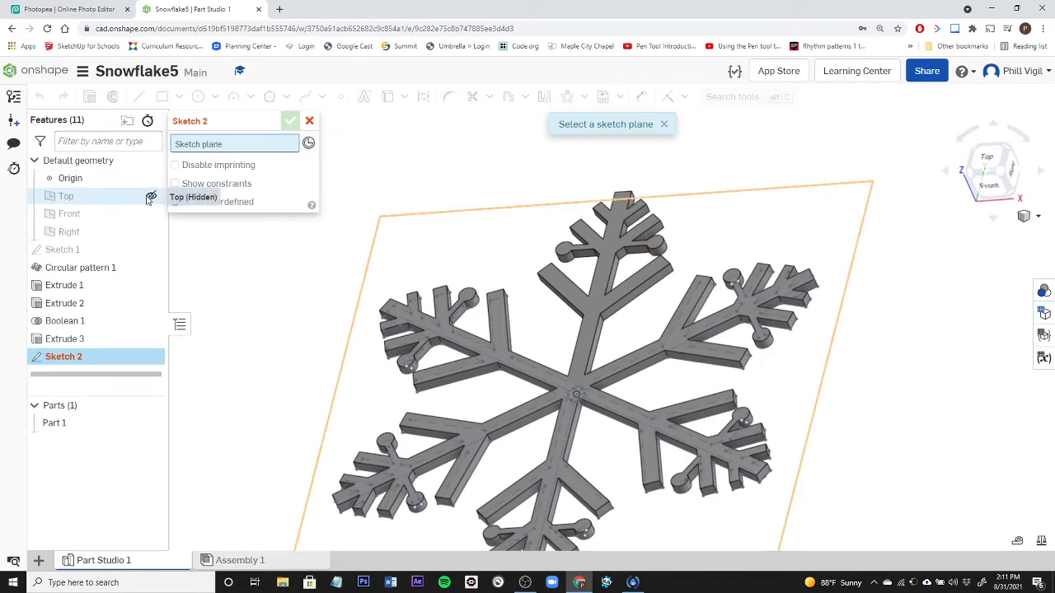
click(66, 200)
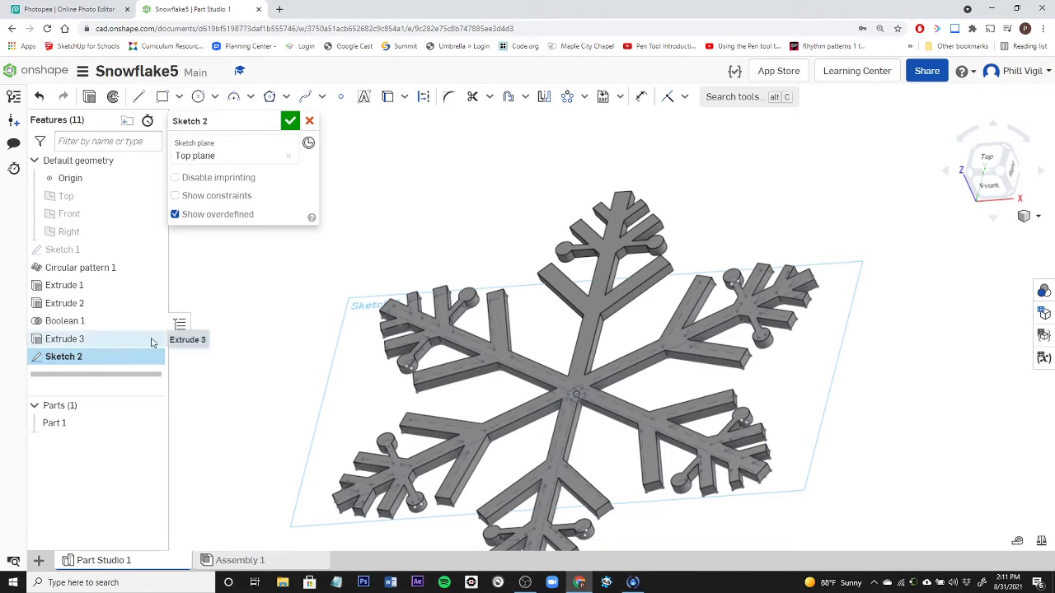
mouse_move(119, 423)
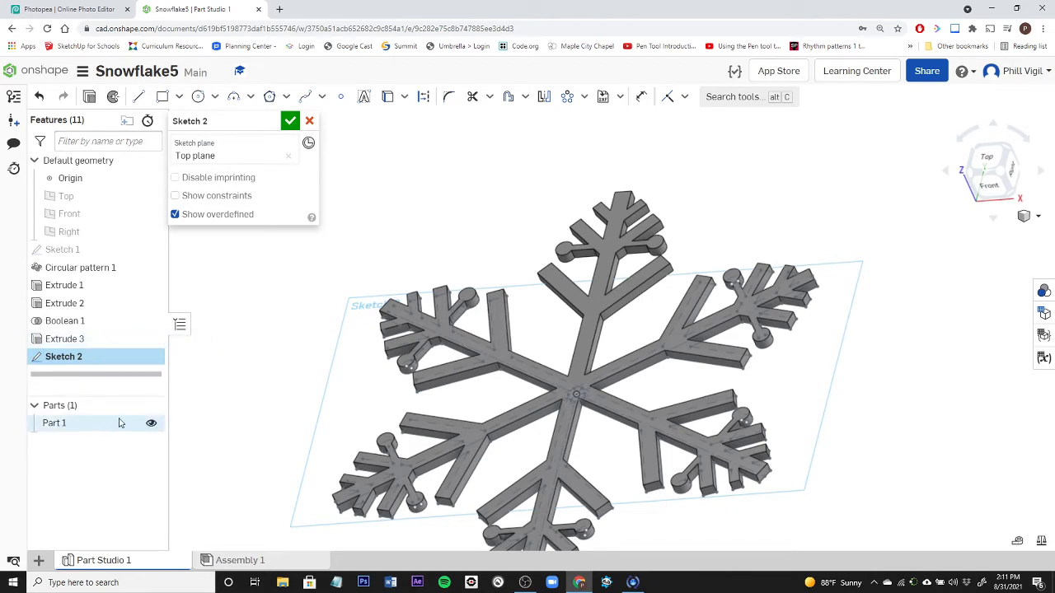
click(152, 424)
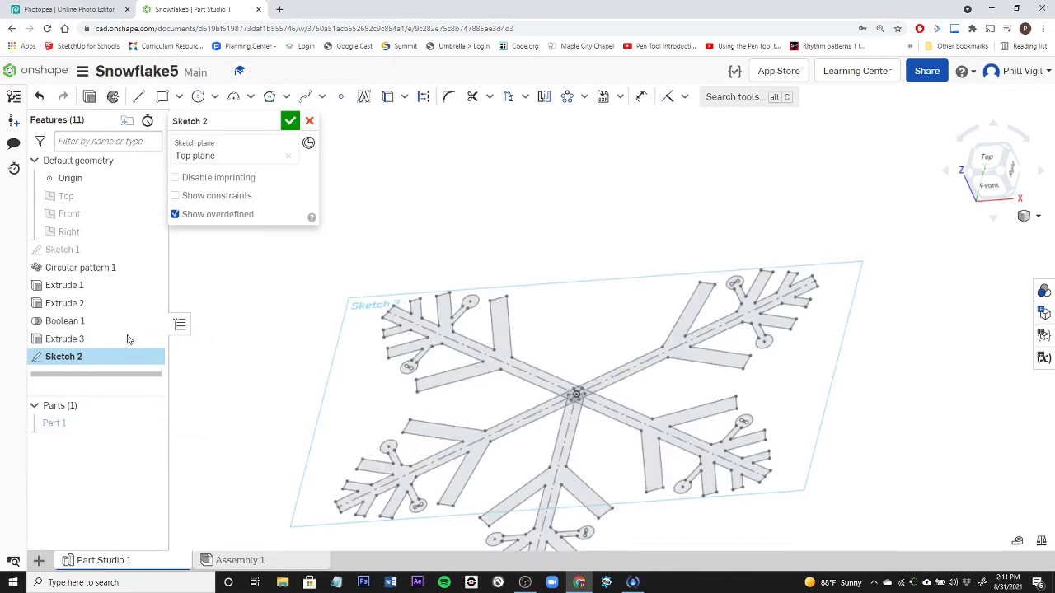
click(151, 251)
Step: Draw a six-sided polygon centered on the origin, with vertical left and right sides tangent to its construction circle, extending beyond the arms' overlap
scroll(277, 307, down, 3)
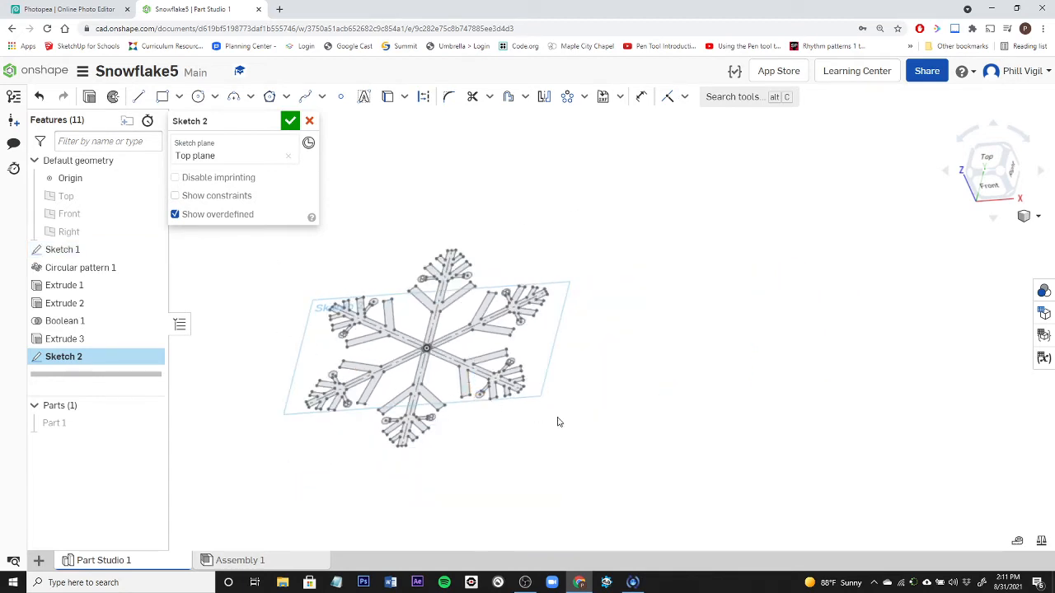
mouse_move(670, 464)
right_down()
mouse_move(693, 478)
mouse_move(665, 507)
mouse_move(691, 495)
right_up()
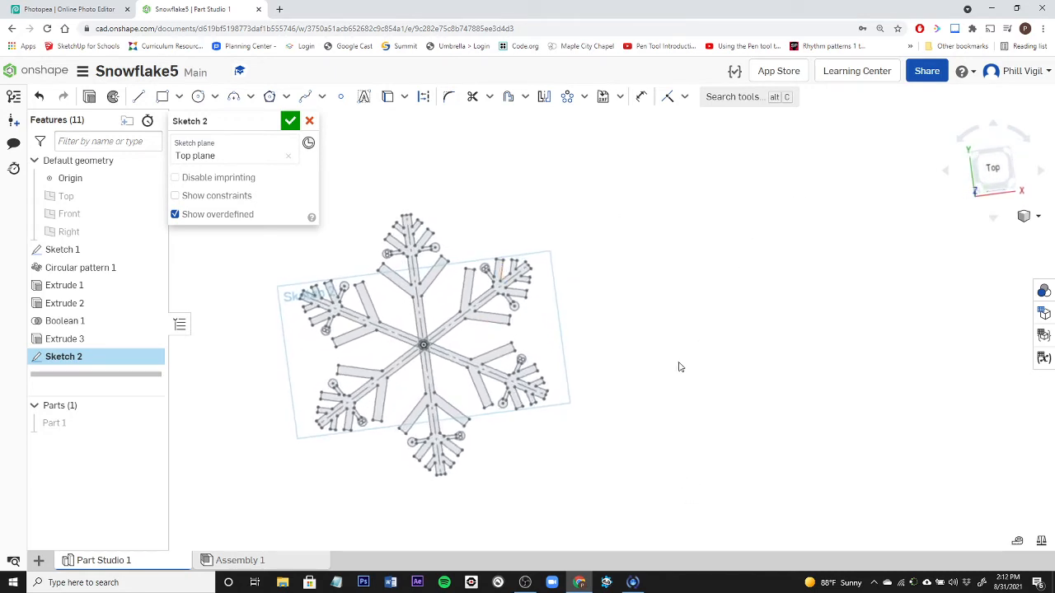
right_click(680, 366)
click(707, 498)
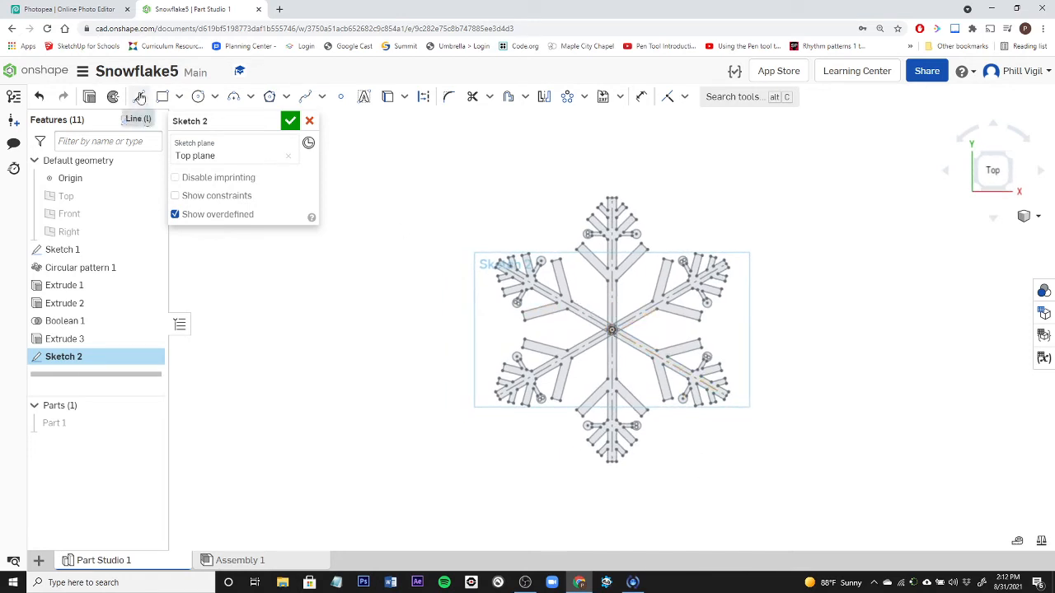
click(276, 97)
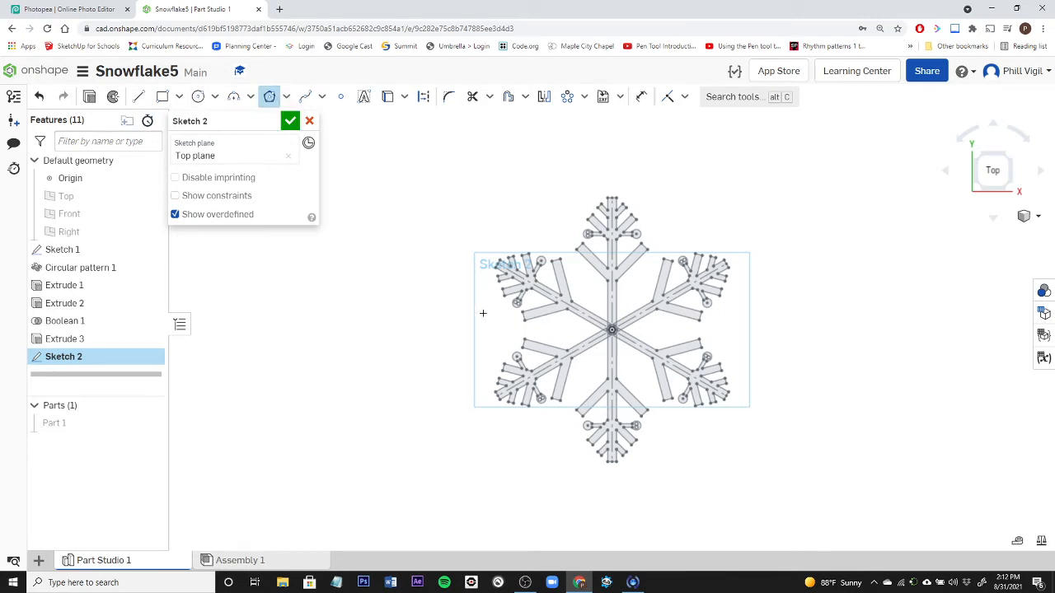
scroll(612, 331, up, 6)
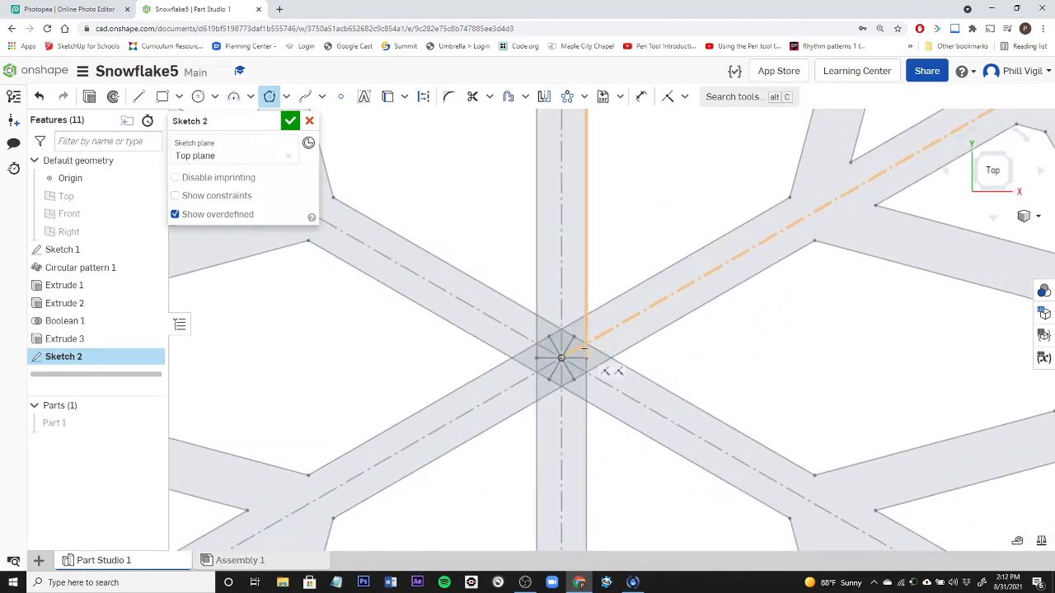
click(564, 358)
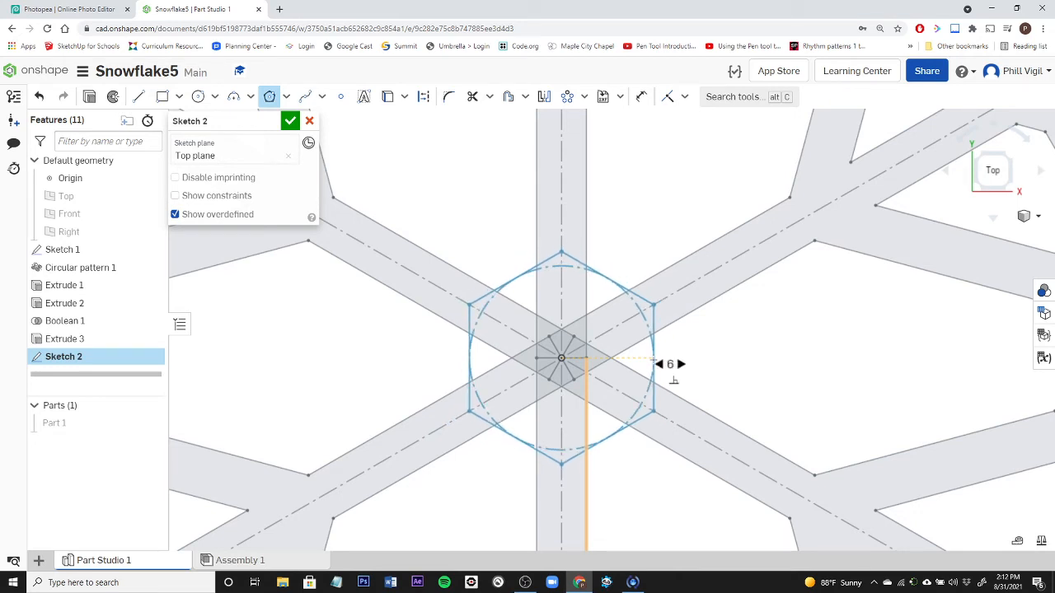
scroll(663, 364, up, 7)
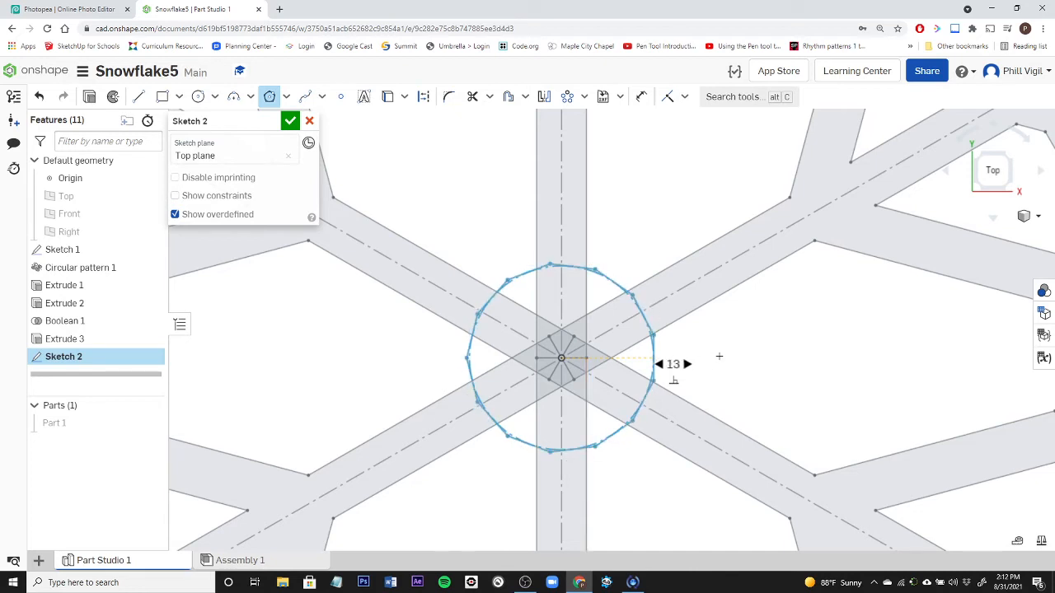
scroll(671, 362, down, 9)
scroll(663, 363, up, 4)
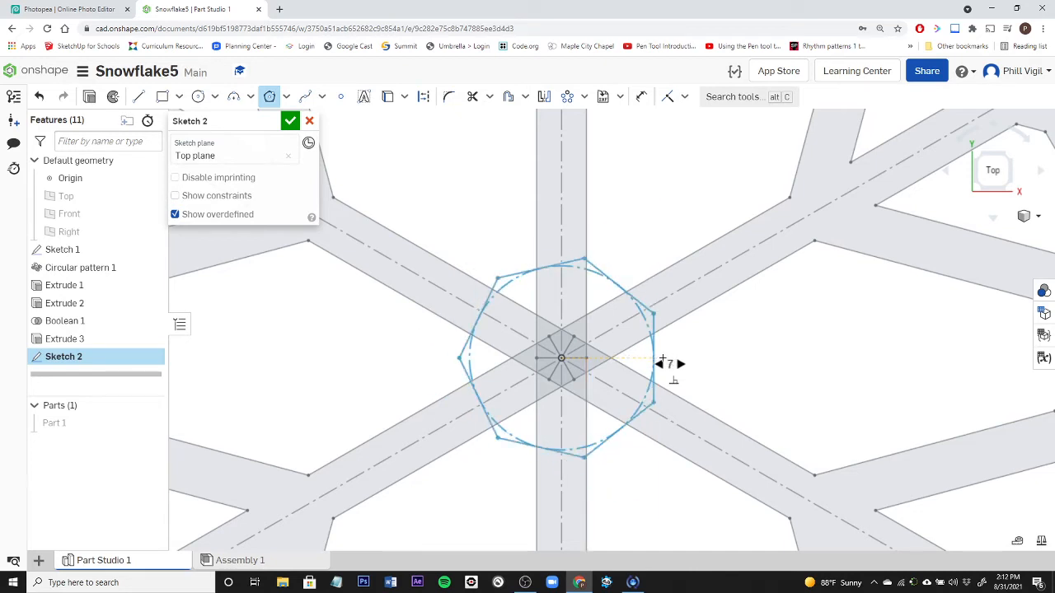
scroll(663, 363, down, 2)
click(650, 359)
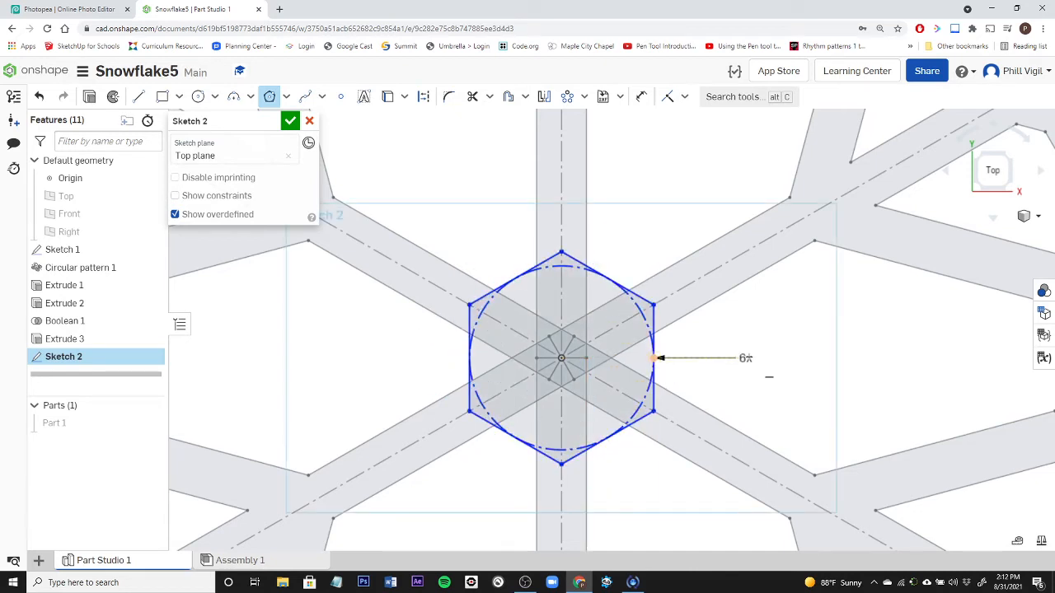
Step: Draw a second, slightly larger six-sided polygon around the first, centered on the origin and with its sides parallel to the first
scroll(706, 357, down, 3)
scroll(706, 358, down, 2)
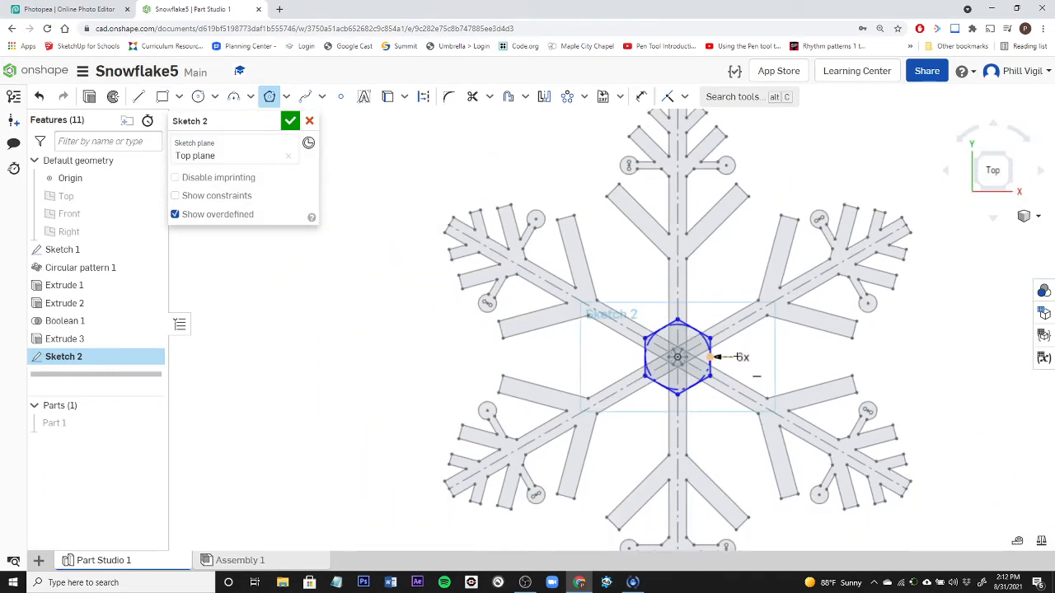
scroll(735, 357, up, 5)
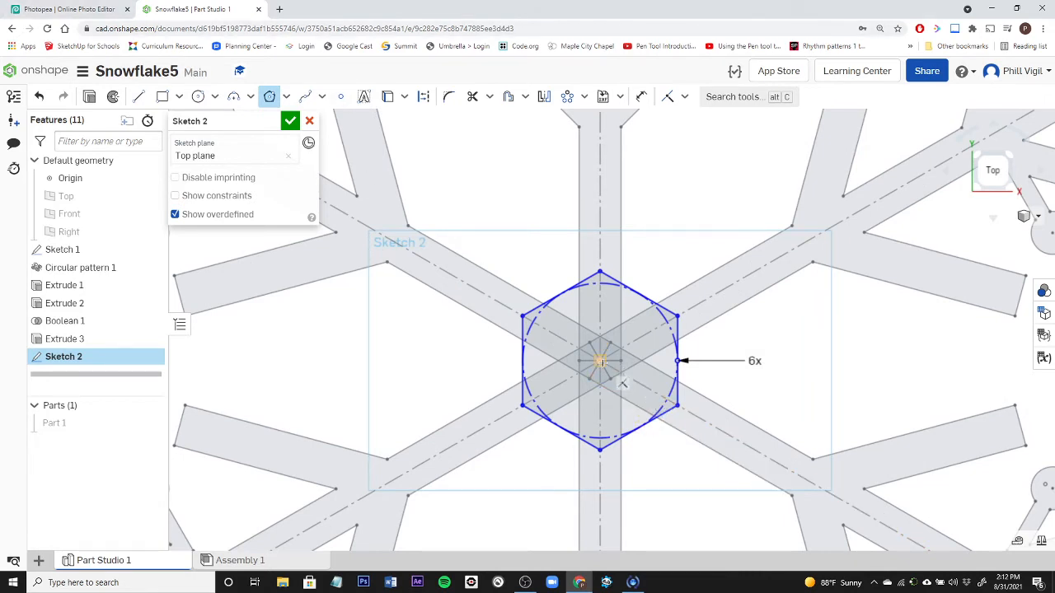
scroll(600, 361, up, 3)
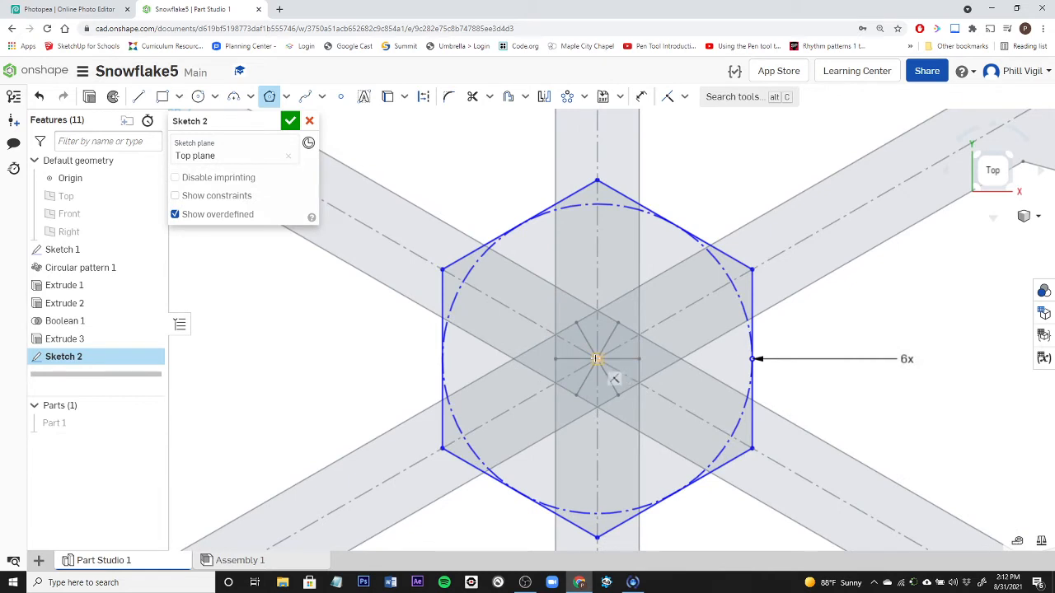
click(597, 359)
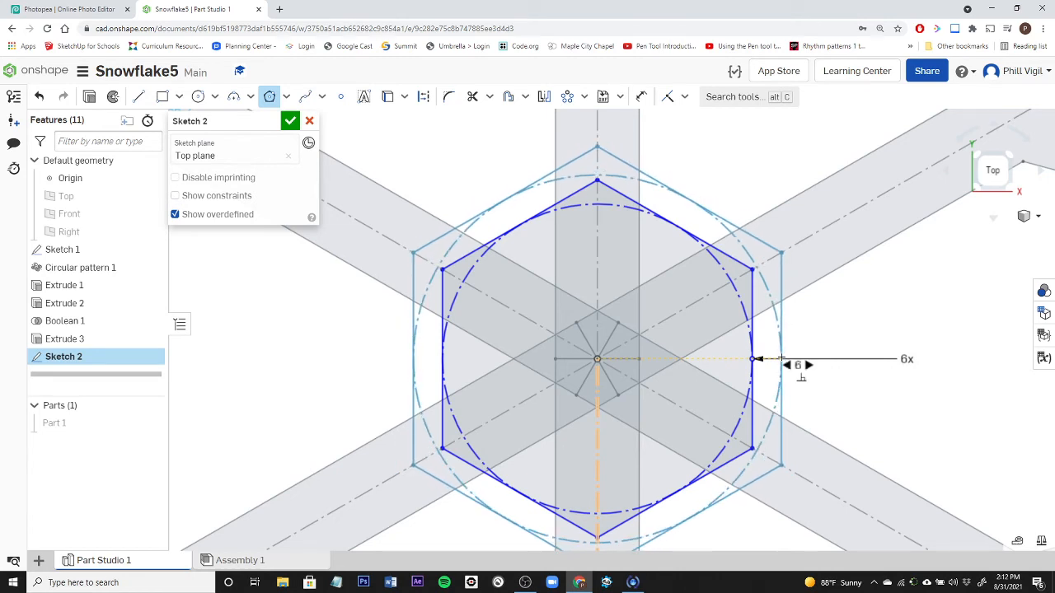
click(781, 359)
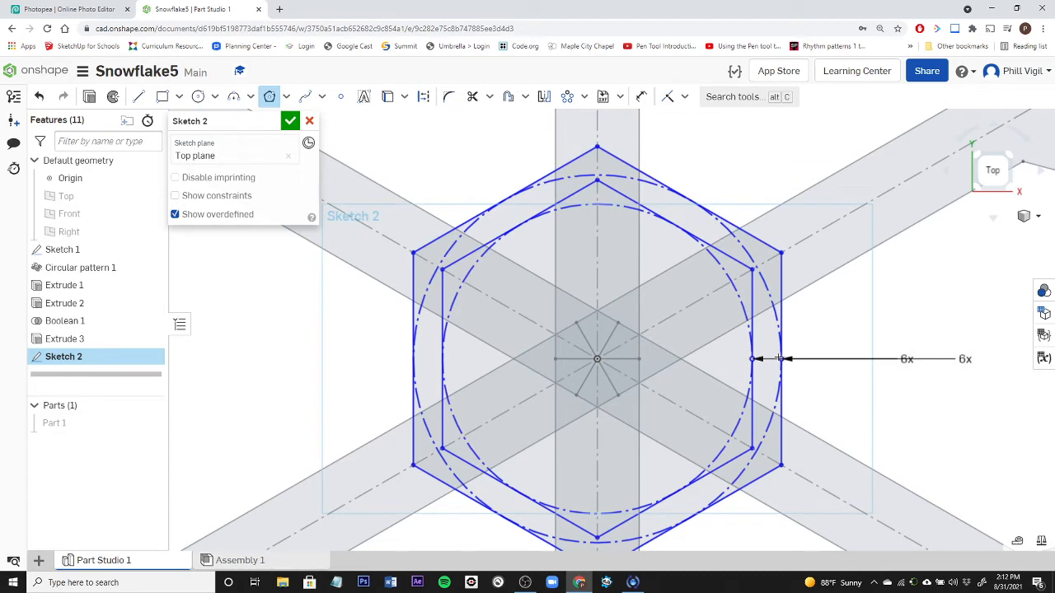
Step: Add a third, larger concentric hexagon at about the same spacing outside the second, and accept Sketch 2
click(597, 359)
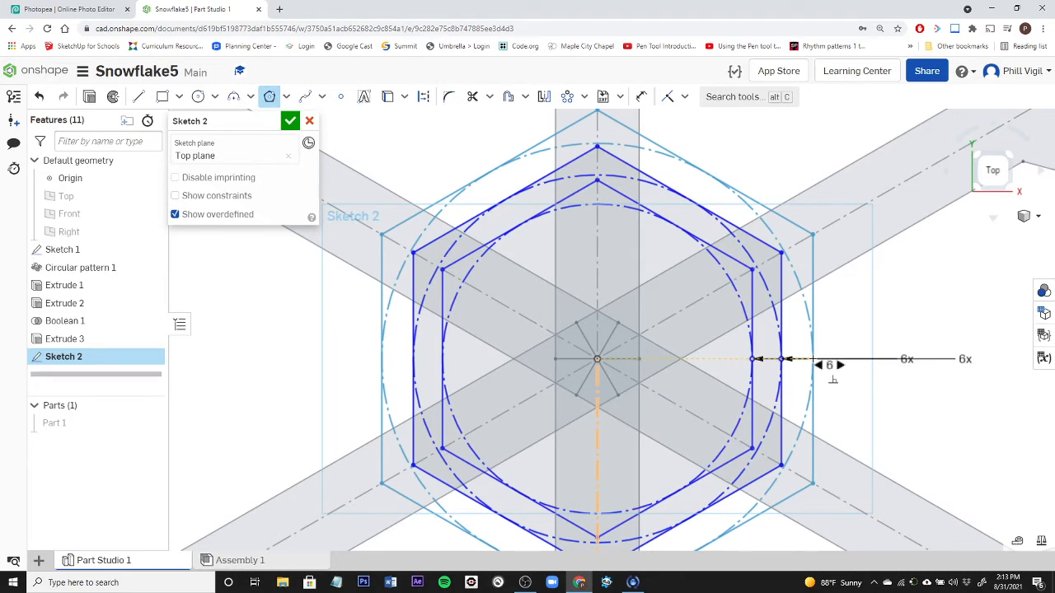
click(812, 360)
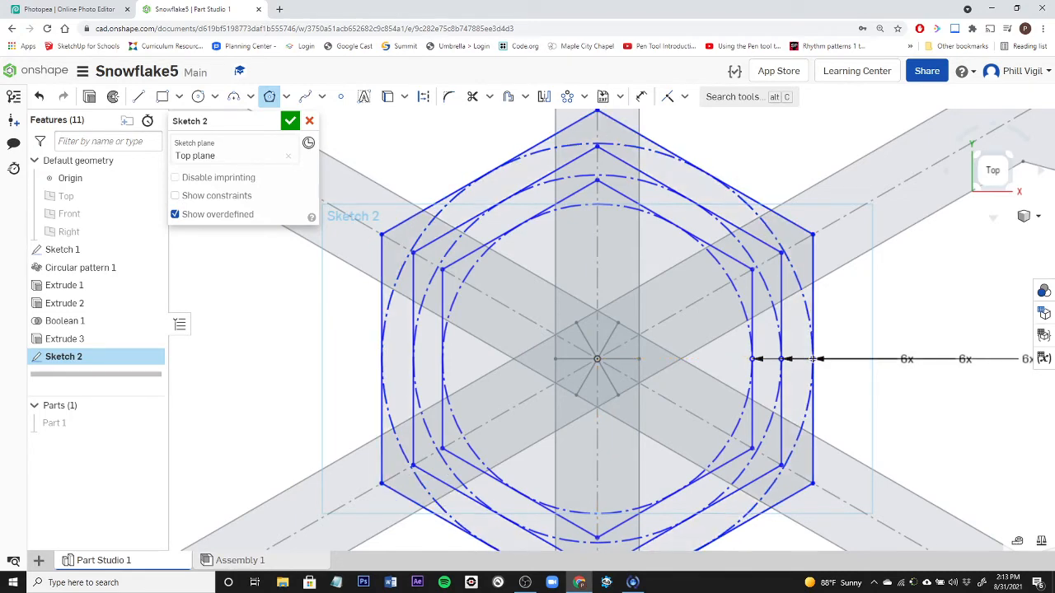
scroll(902, 345, down, 3)
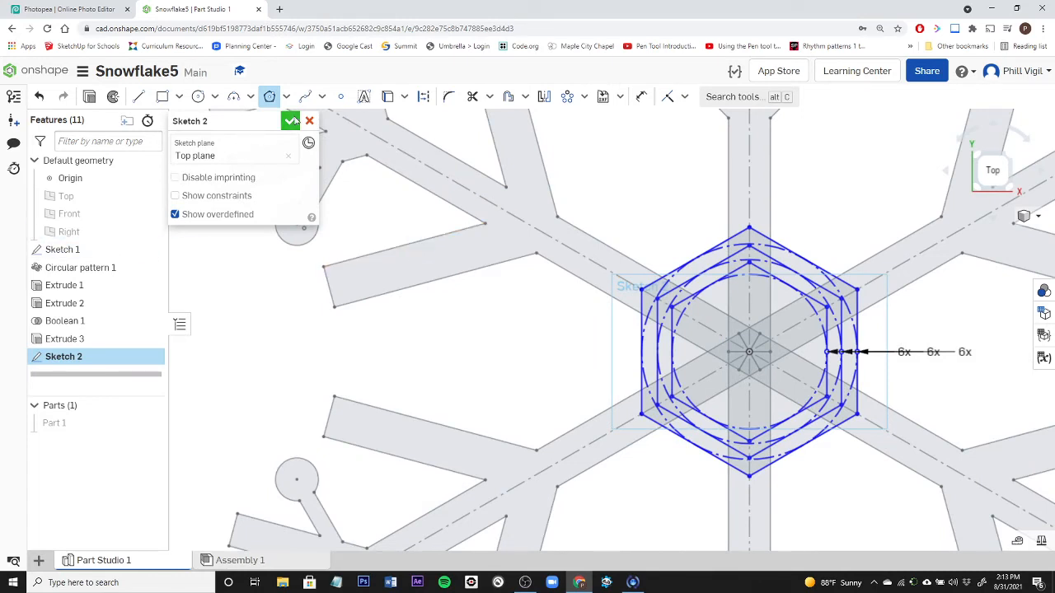
click(292, 122)
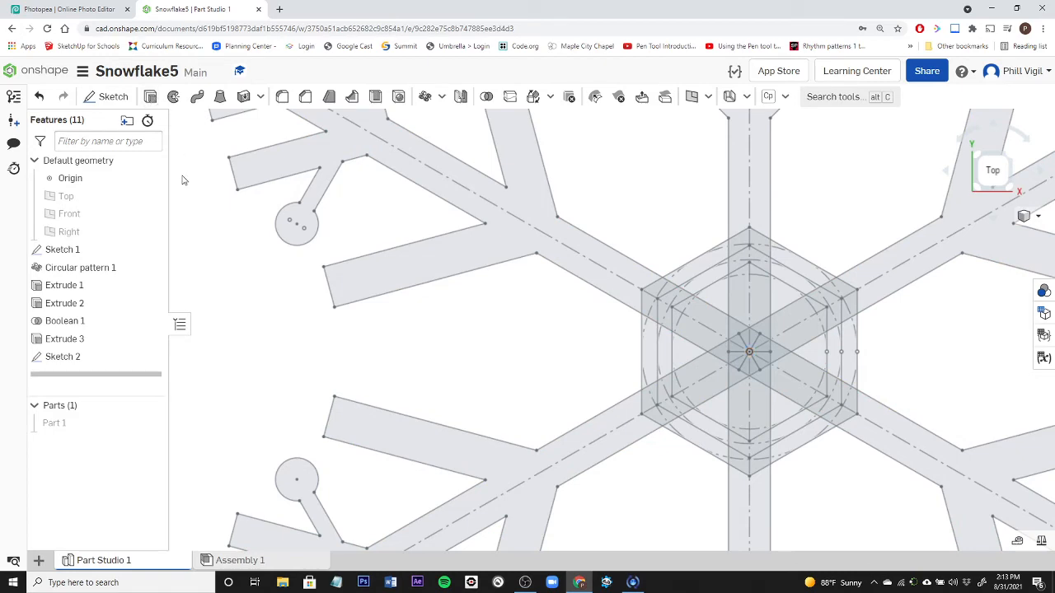
Step: Extrude the innermost hexagon of Sketch 2 as a new solid with a blind depth of 3 mm
click(150, 96)
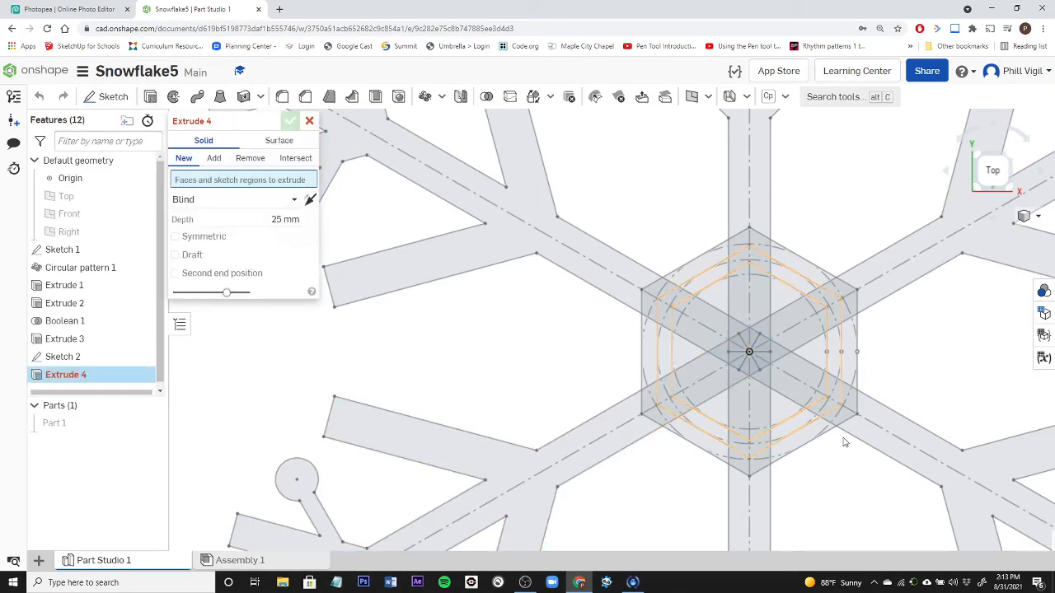
right_drag(874, 494, 876, 433)
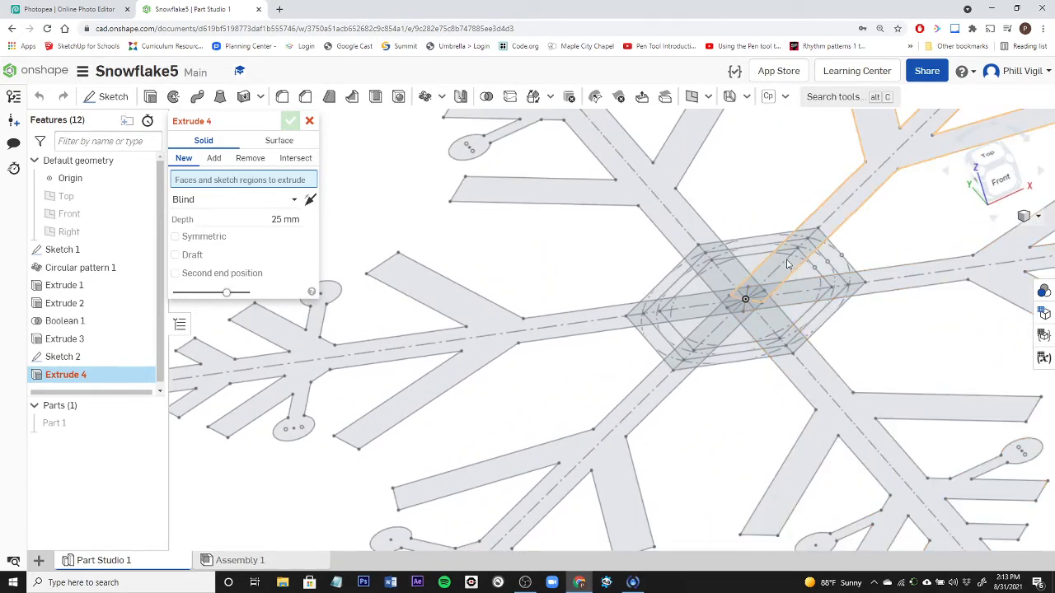
click(688, 328)
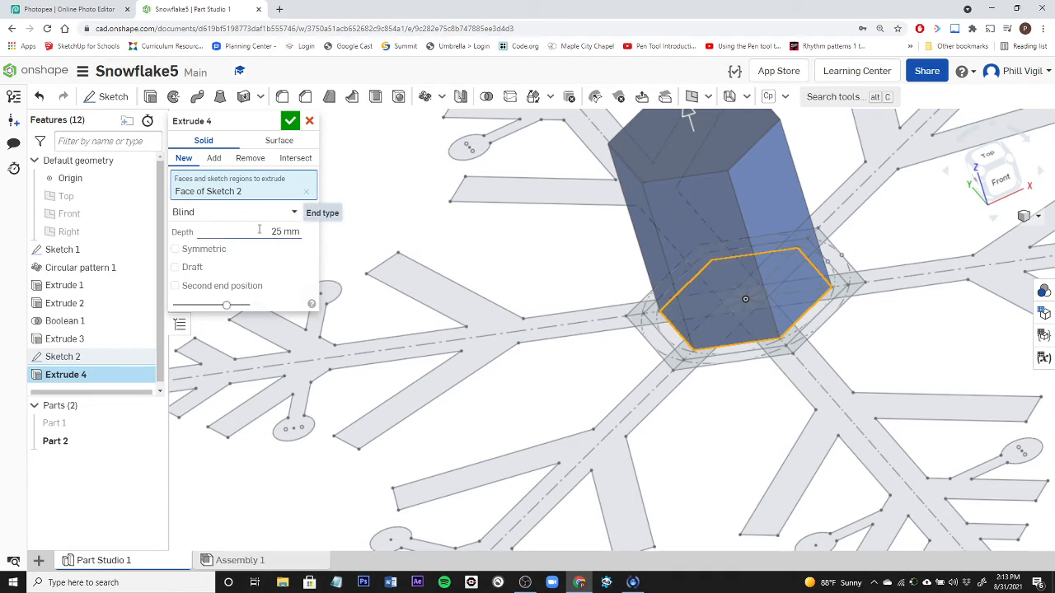
click(283, 235)
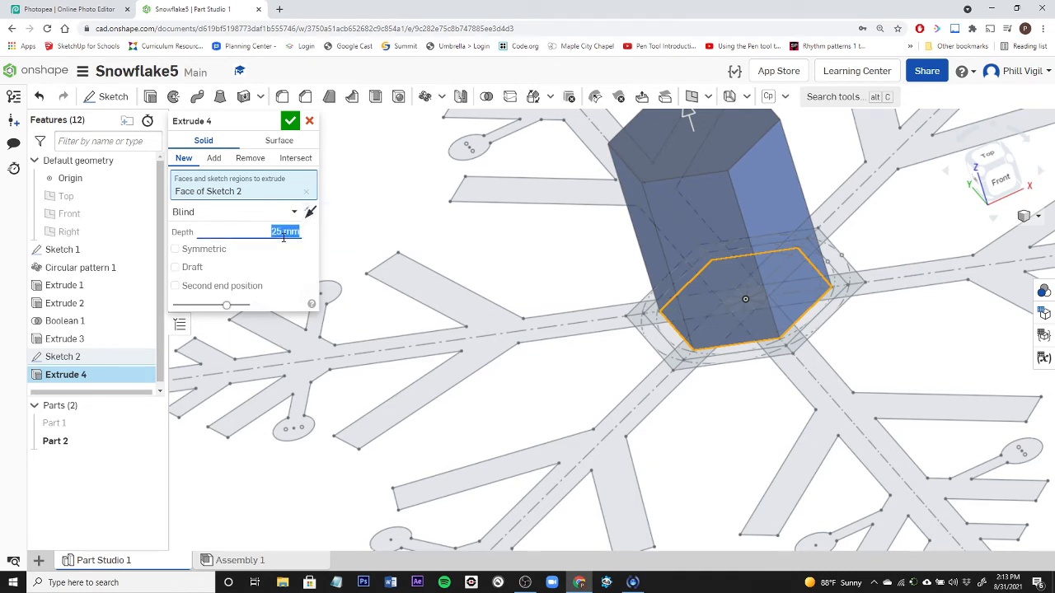
text(3)
key(Return)
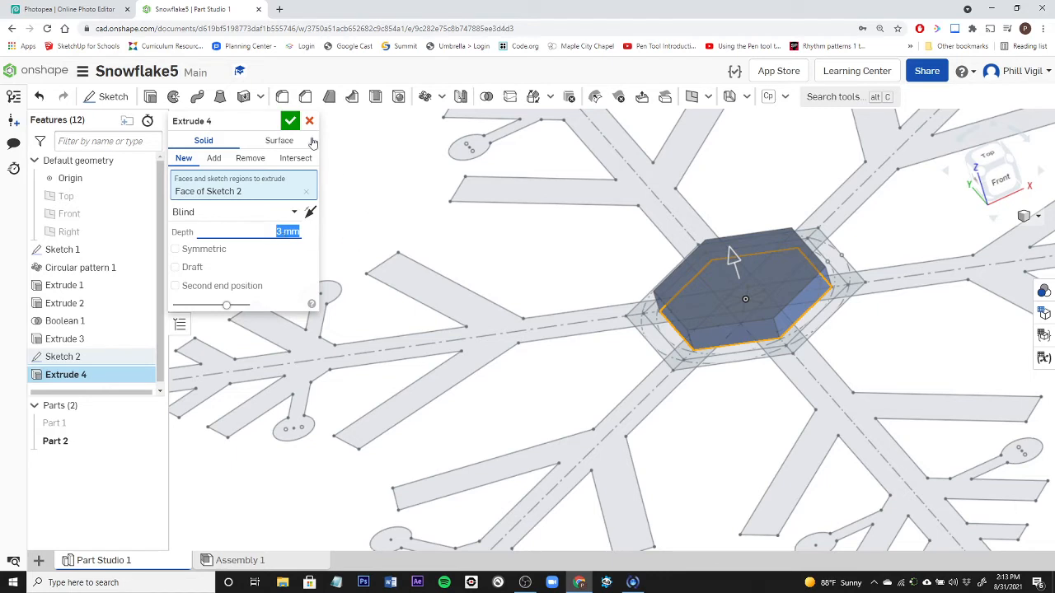
click(290, 121)
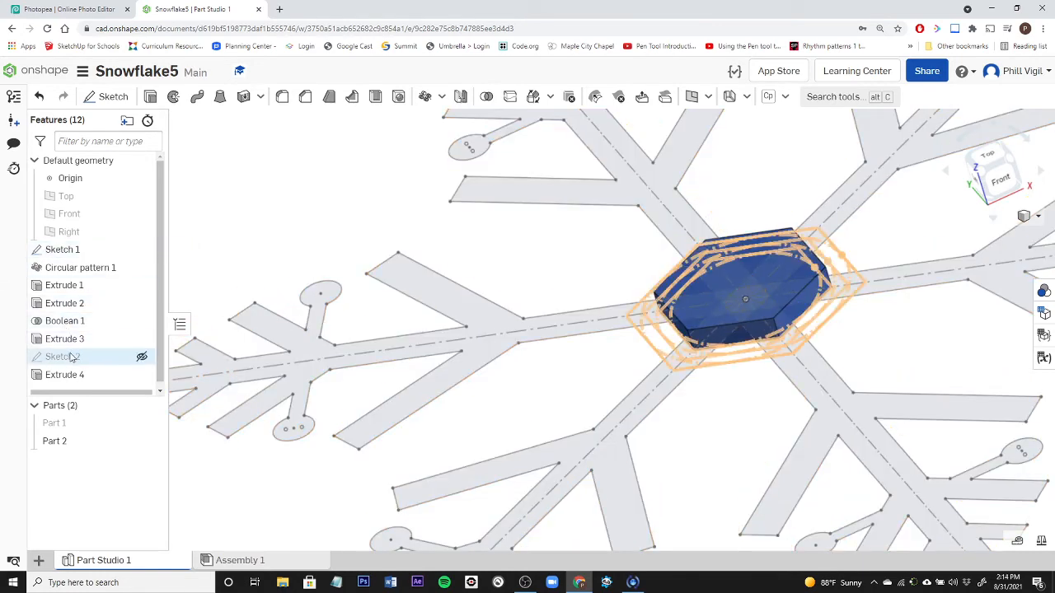
Step: Show Sketch 2 again and extrude the ring between its two outer hexagons 3 mm as a new solid
click(142, 358)
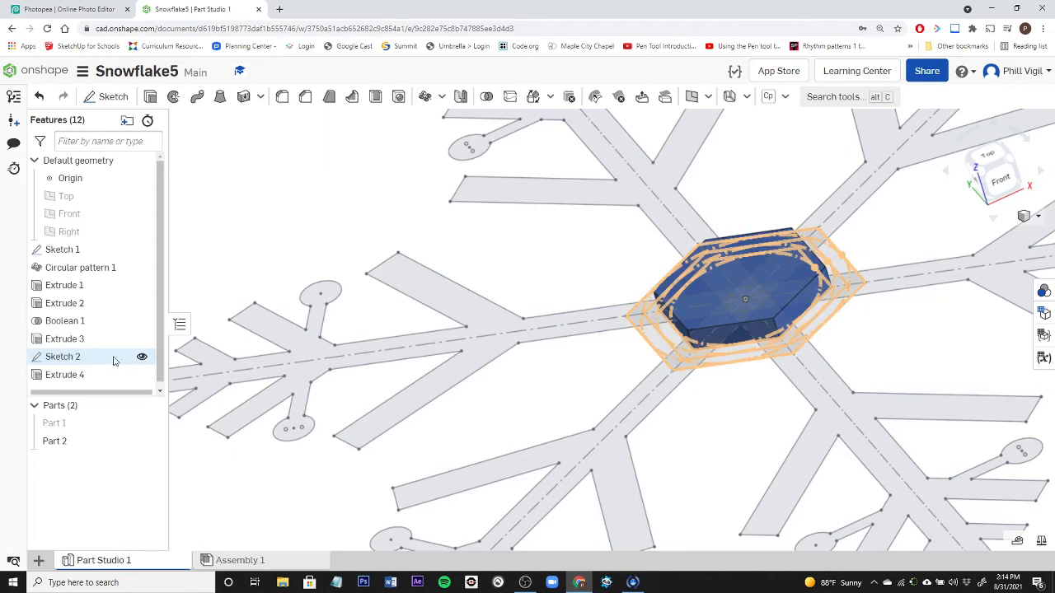
click(150, 97)
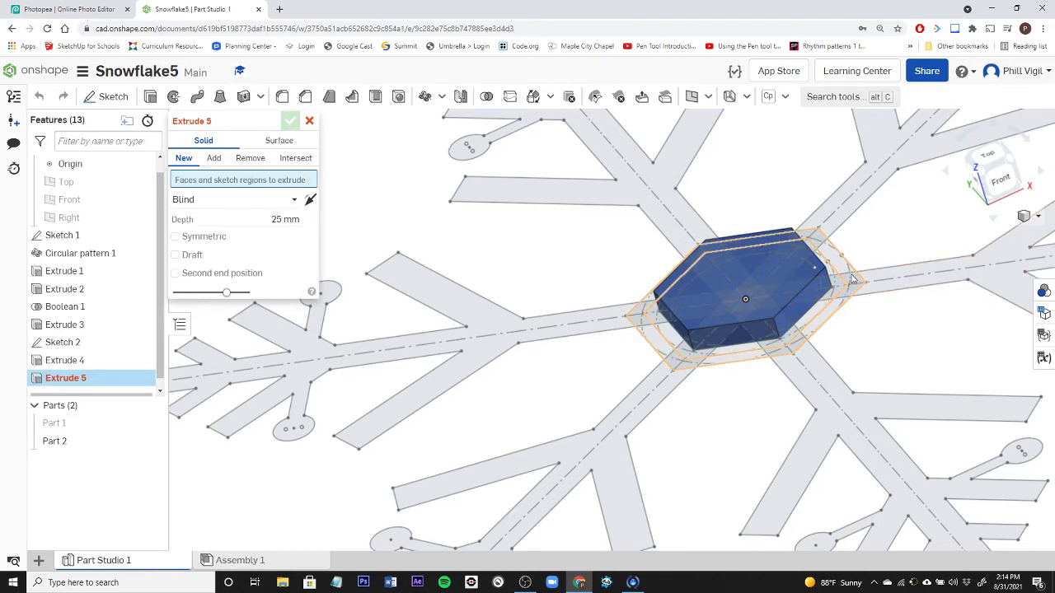
click(853, 279)
scroll(852, 279, down, 5)
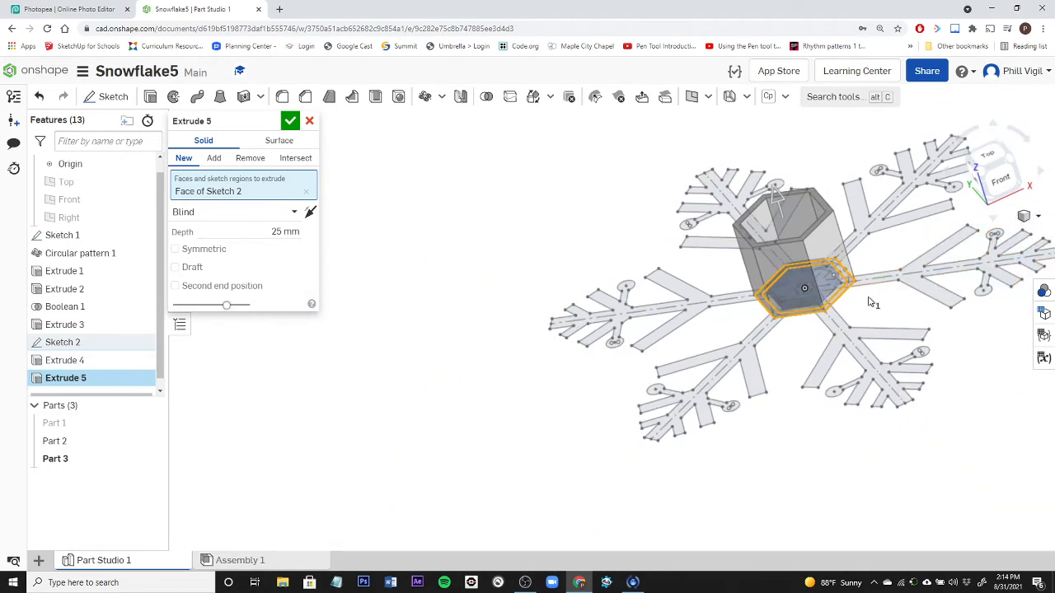
right_drag(868, 297, 865, 336)
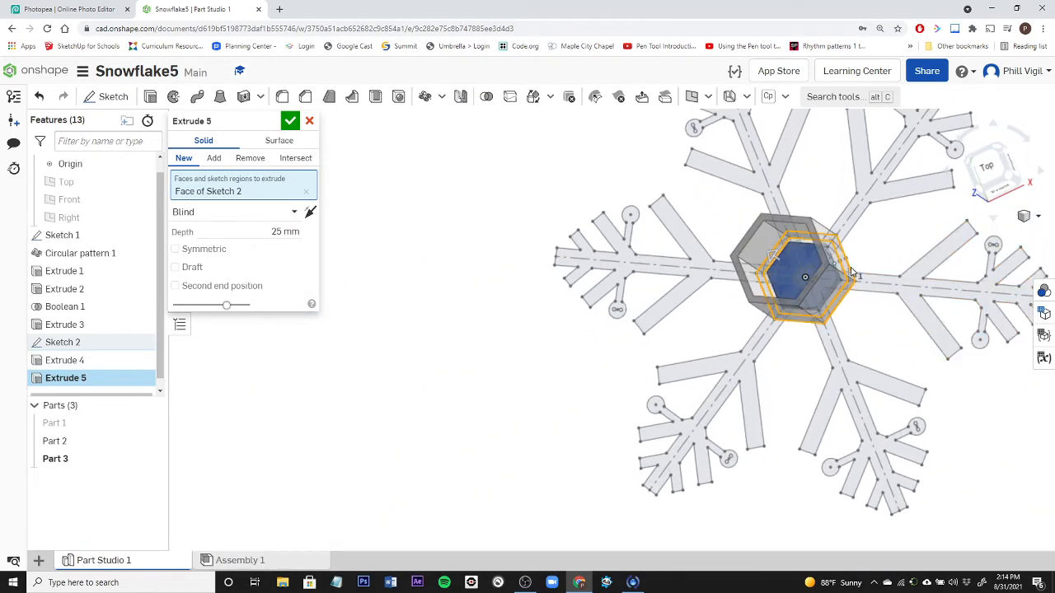
scroll(777, 254, up, 5)
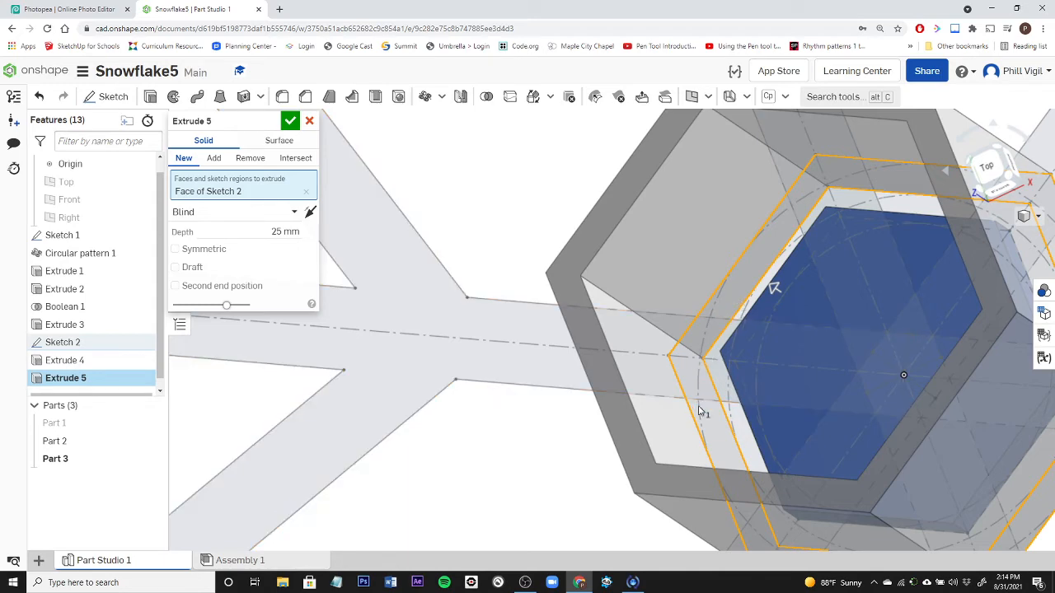
scroll(791, 231, down, 4)
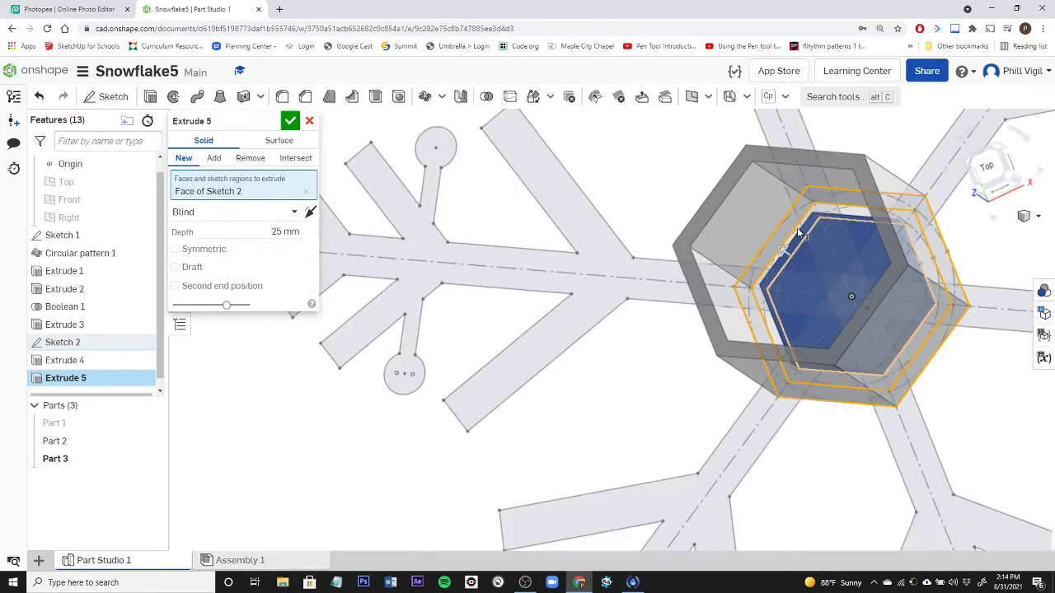
scroll(797, 233, down, 3)
click(285, 232)
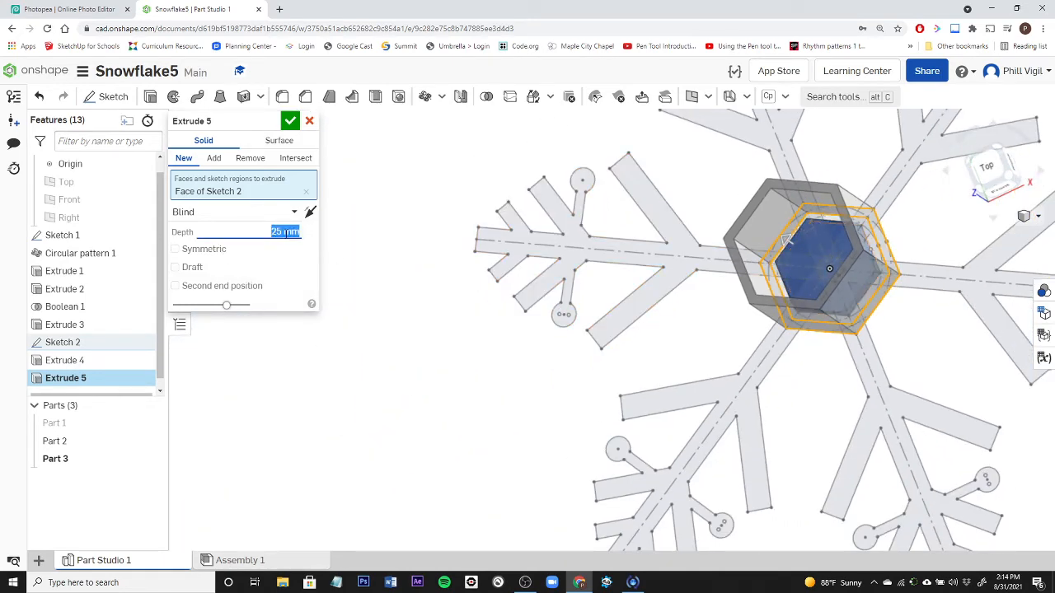
text(3)
key(Return)
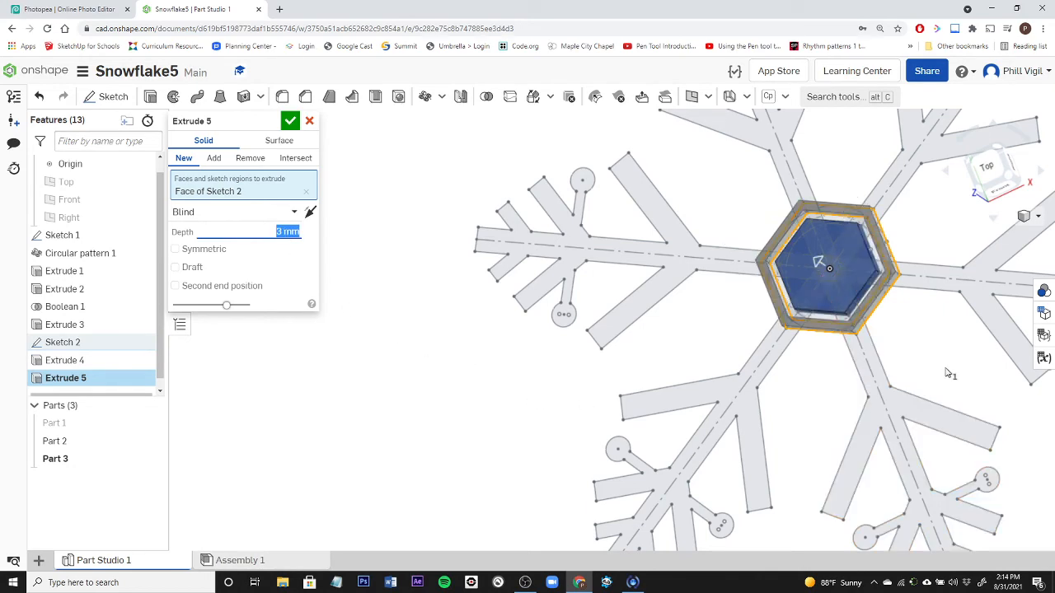
right_drag(948, 373, 847, 330)
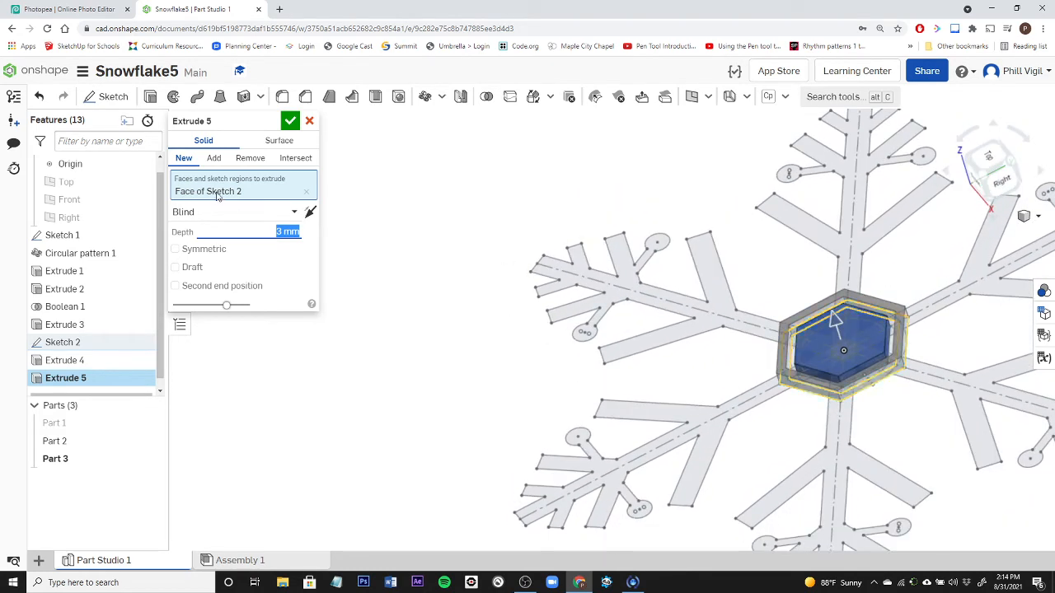
click(290, 121)
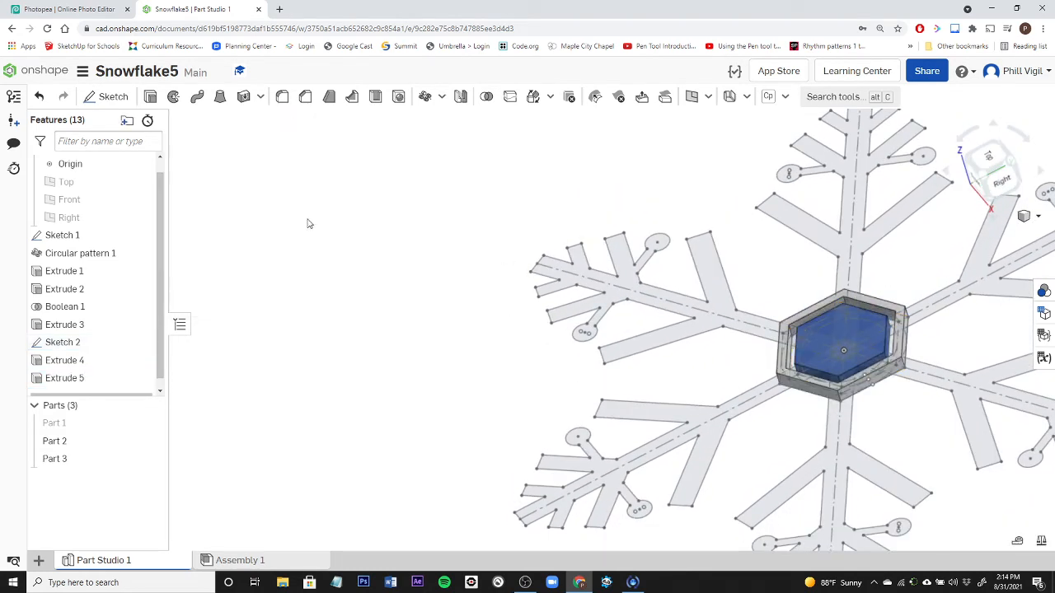
Step: Show Part 1 again and fit the whole snowflake in view to check the hexagon and ring against the arms
right_drag(668, 474, 616, 501)
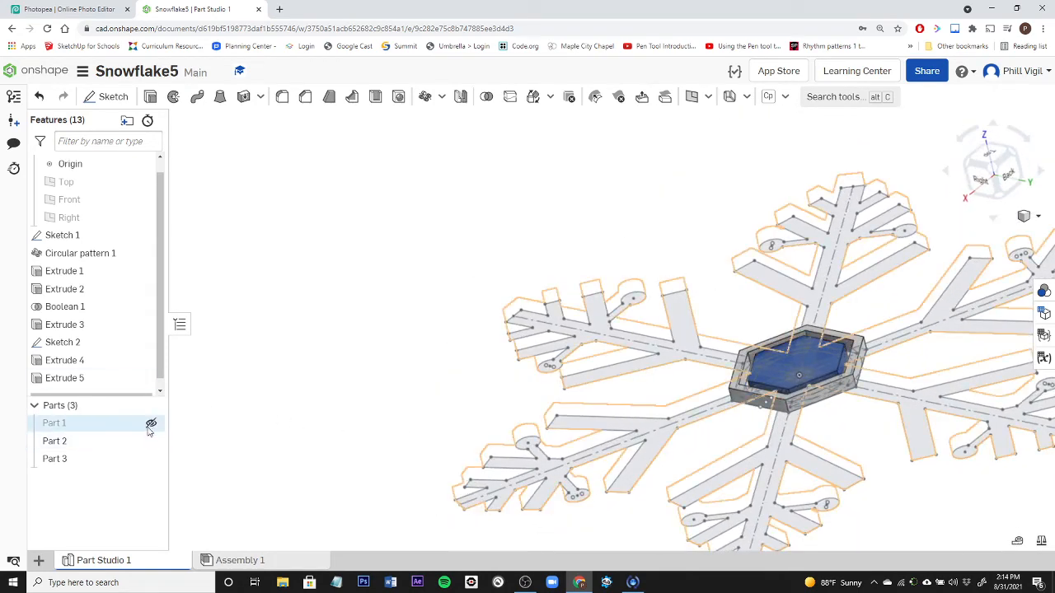
click(151, 423)
key(f)
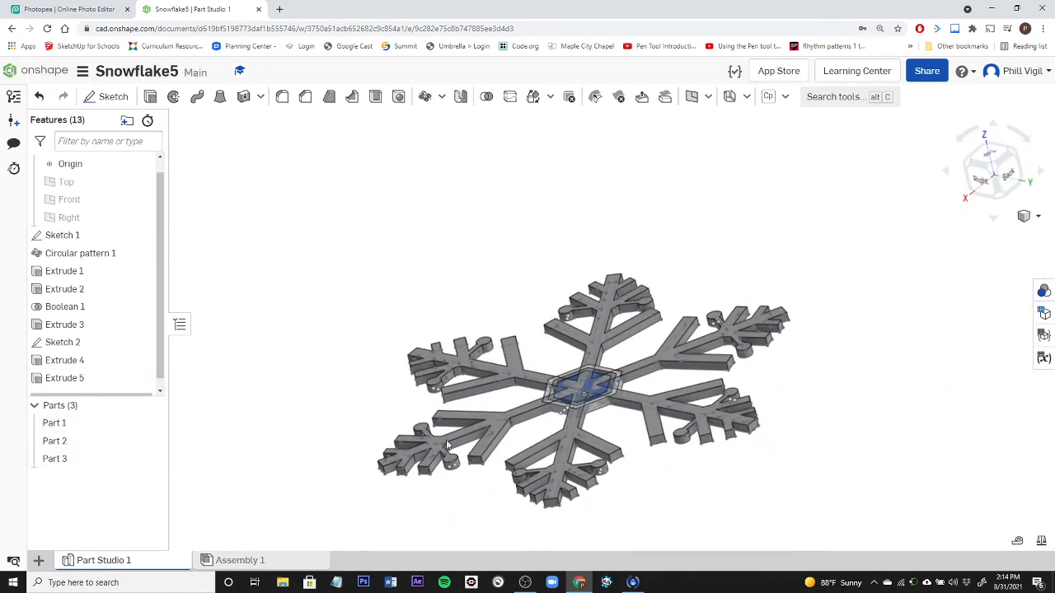
scroll(682, 373, up, 3)
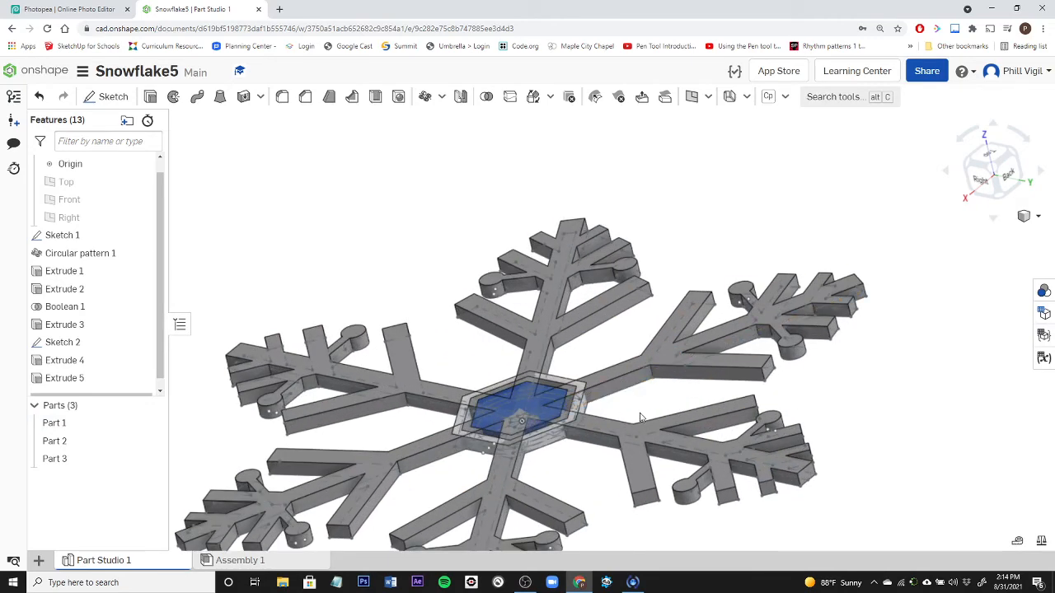
mouse_move(641, 418)
right_down()
mouse_move(650, 429)
mouse_move(620, 448)
mouse_move(651, 449)
mouse_move(639, 424)
mouse_move(605, 431)
mouse_move(644, 425)
right_up()
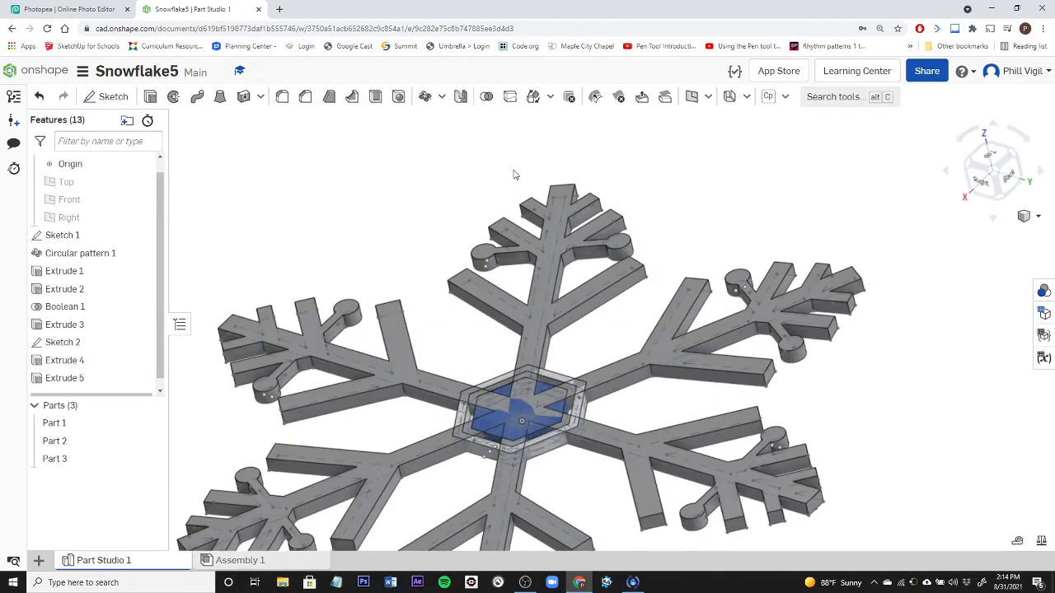
Step: Unite the snowflake, the central hexagon and the hexagonal ring into one part with a Boolean union
click(486, 97)
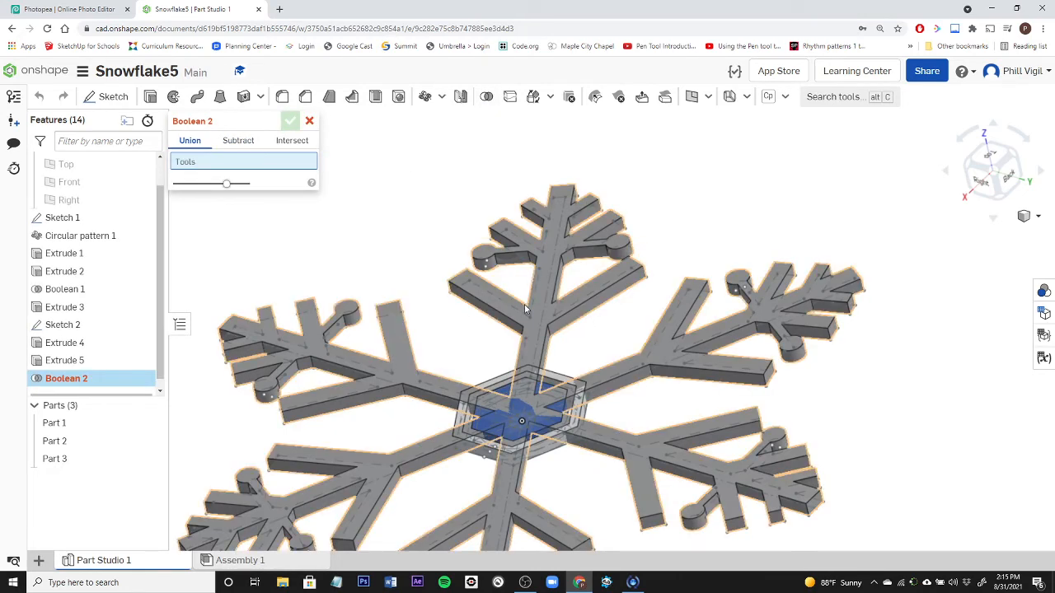
click(535, 325)
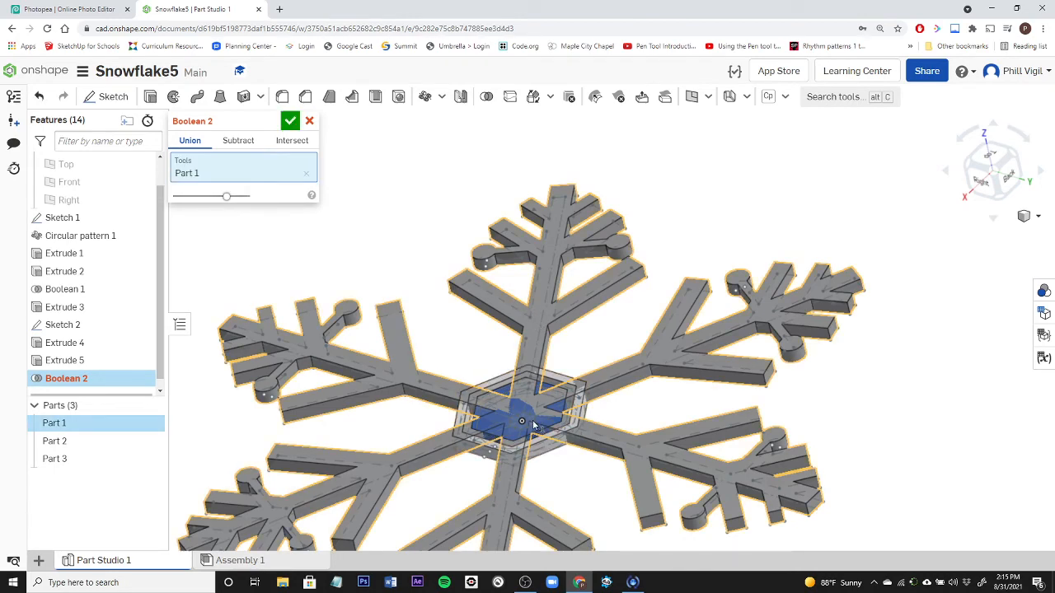
scroll(533, 417, up, 5)
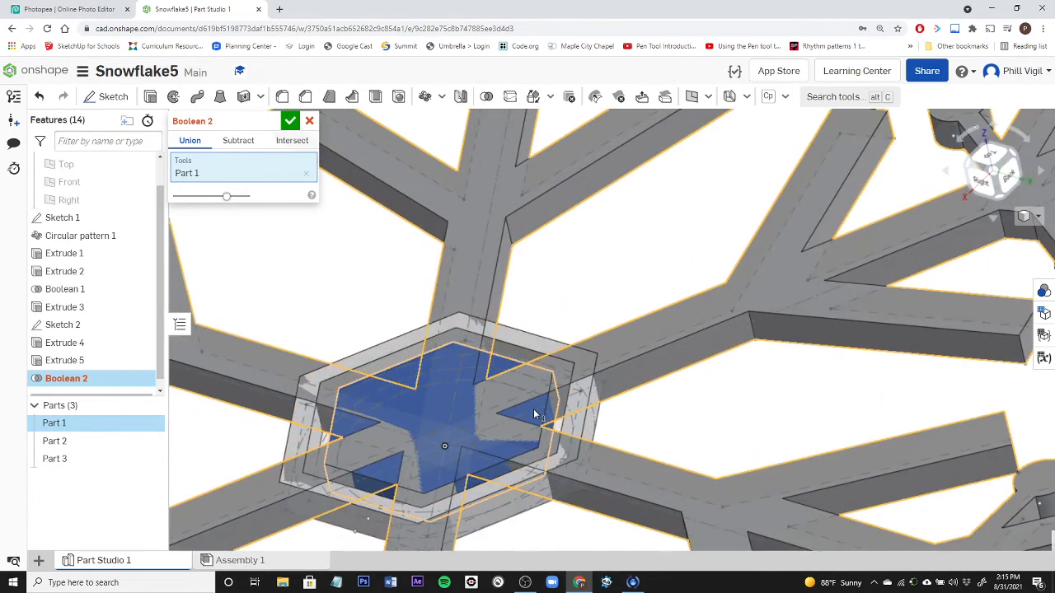
click(534, 411)
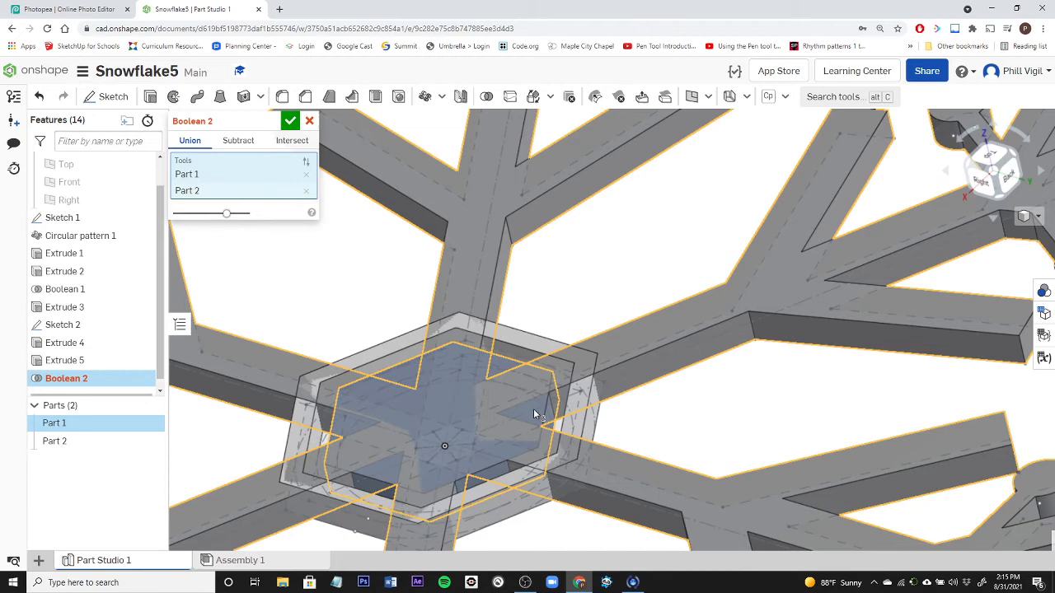
click(579, 430)
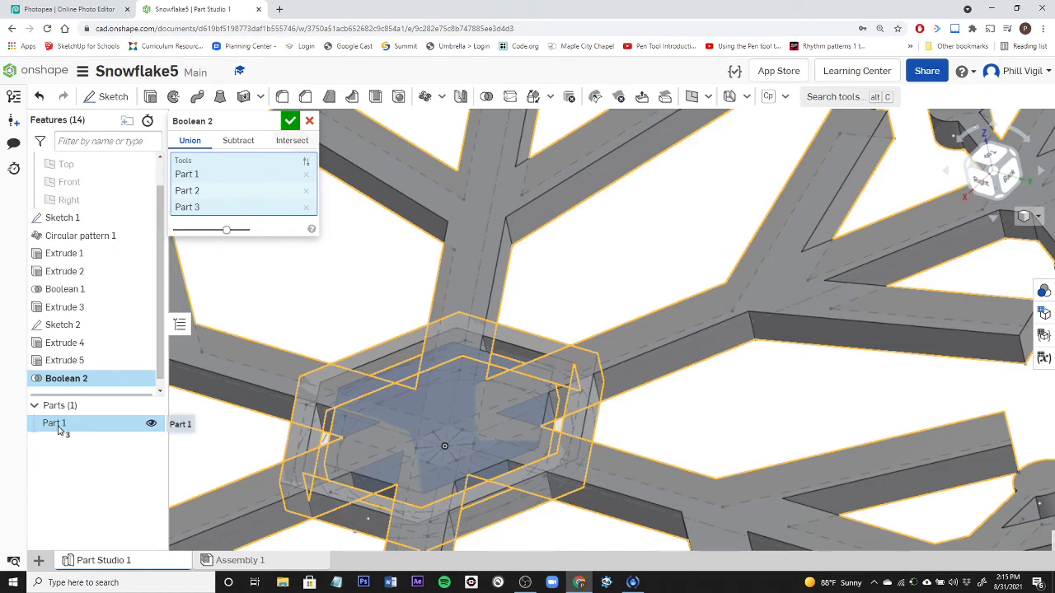
click(290, 121)
scroll(651, 429, down, 5)
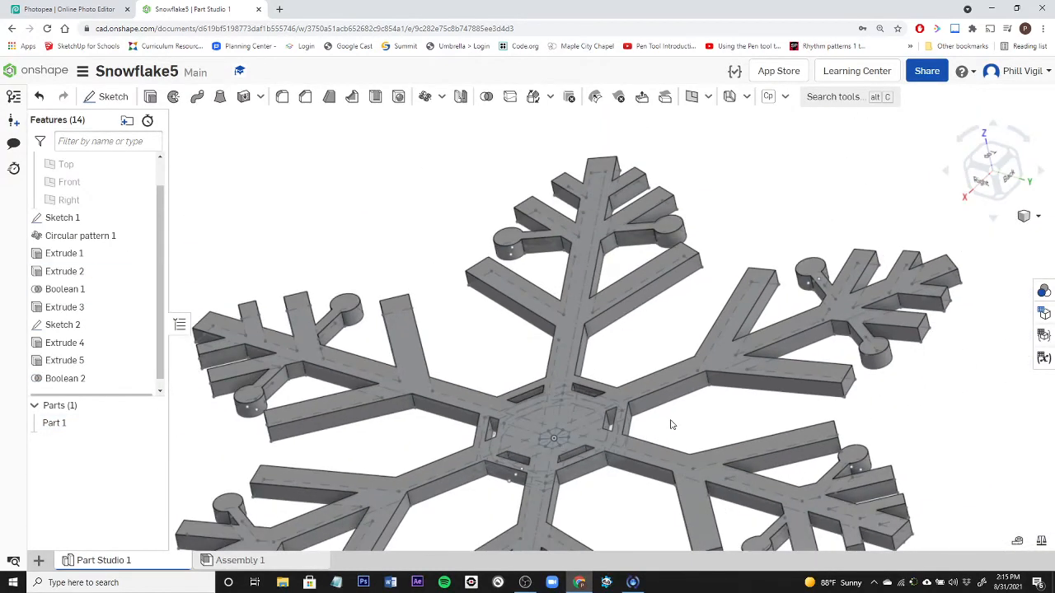
Step: Inspect the united snowflake from an angle and from above
right_drag(673, 422, 725, 417)
scroll(689, 463, down, 4)
scroll(779, 456, down, 5)
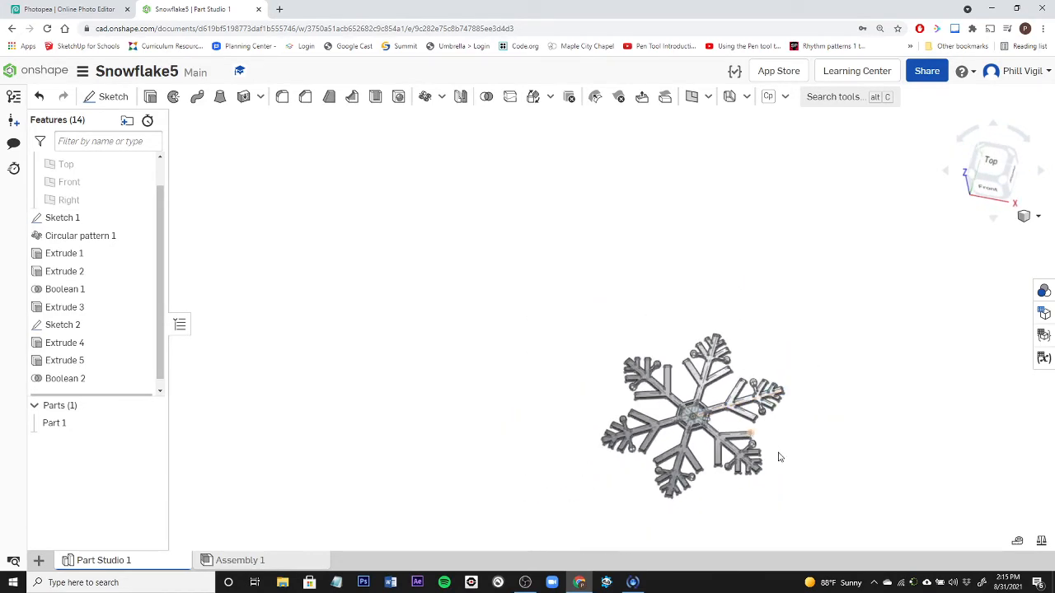
scroll(759, 448, up, 6)
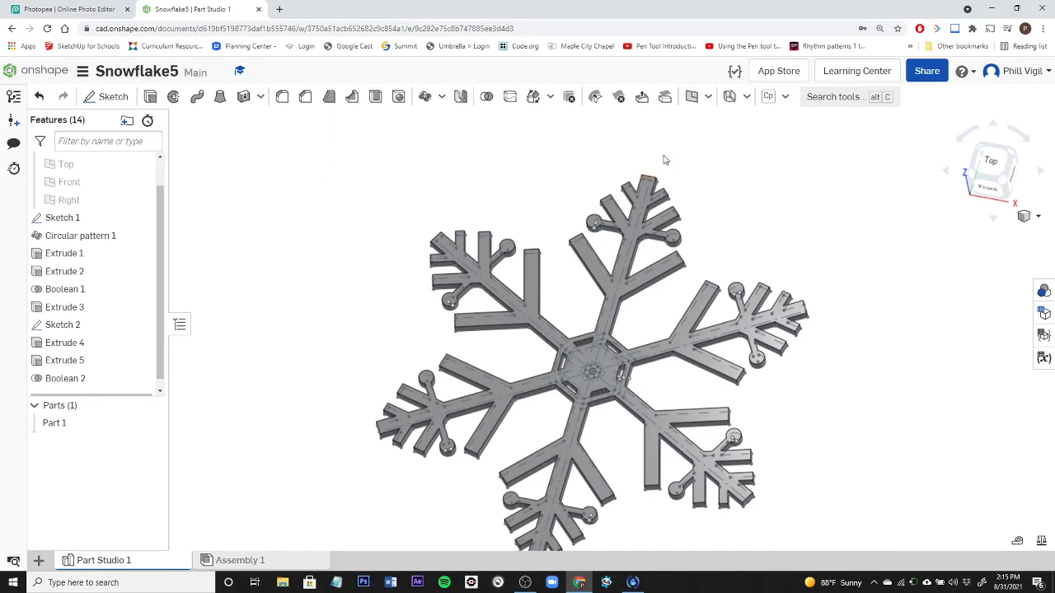
scroll(665, 173, down, 3)
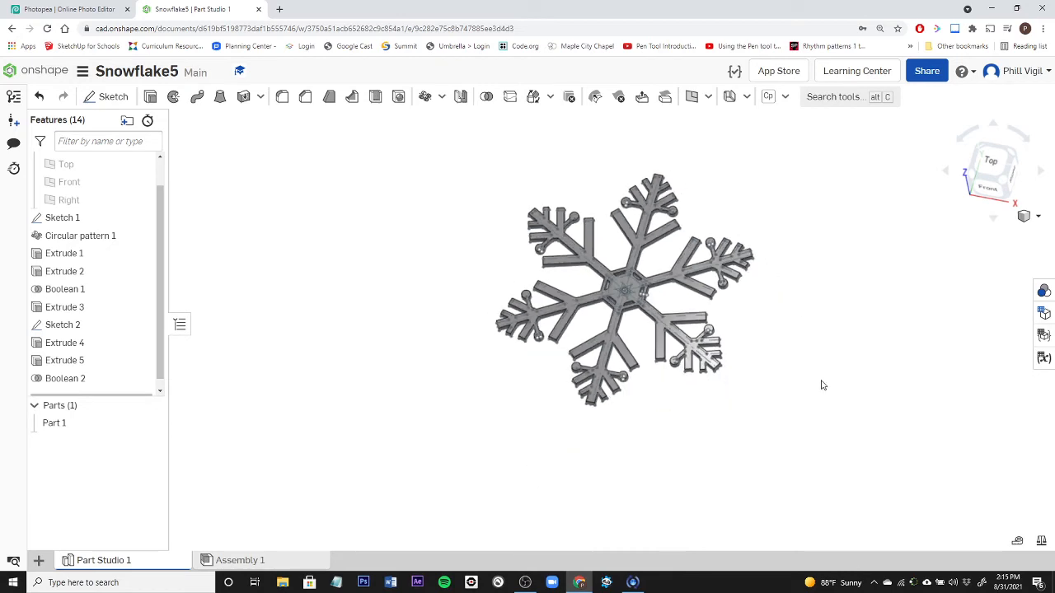
right_drag(831, 466, 833, 489)
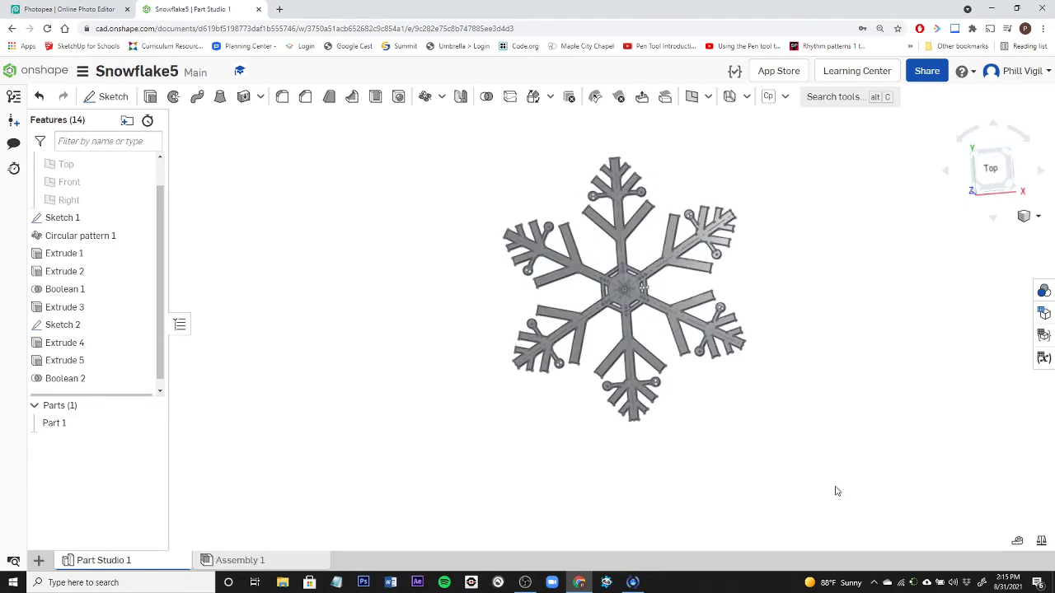
middle_drag(819, 309, 763, 343)
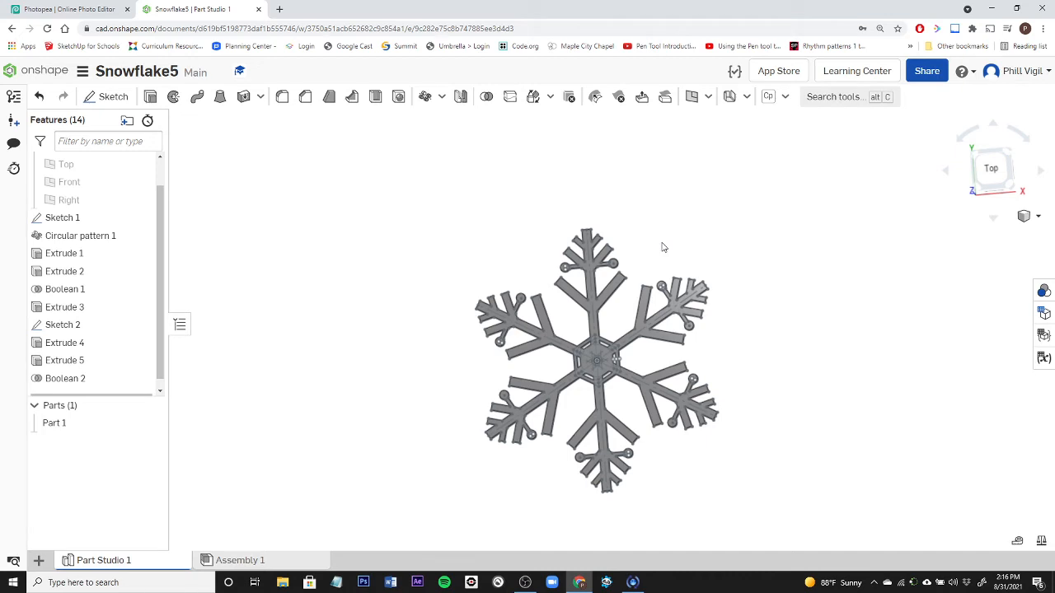
Step: Start a new sketch on the Top plane and hide Part 1
click(66, 164)
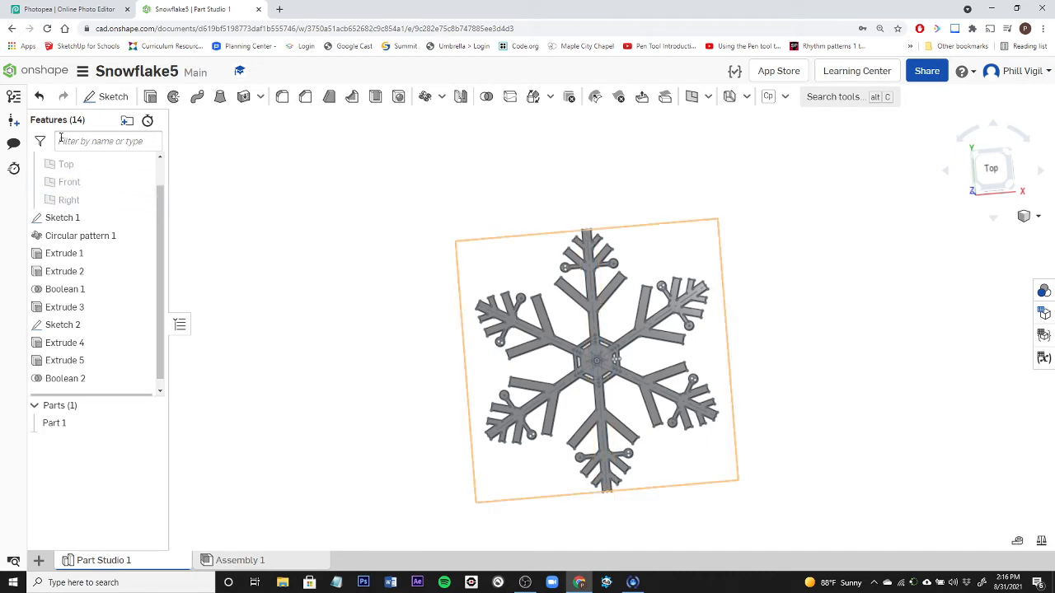
click(110, 97)
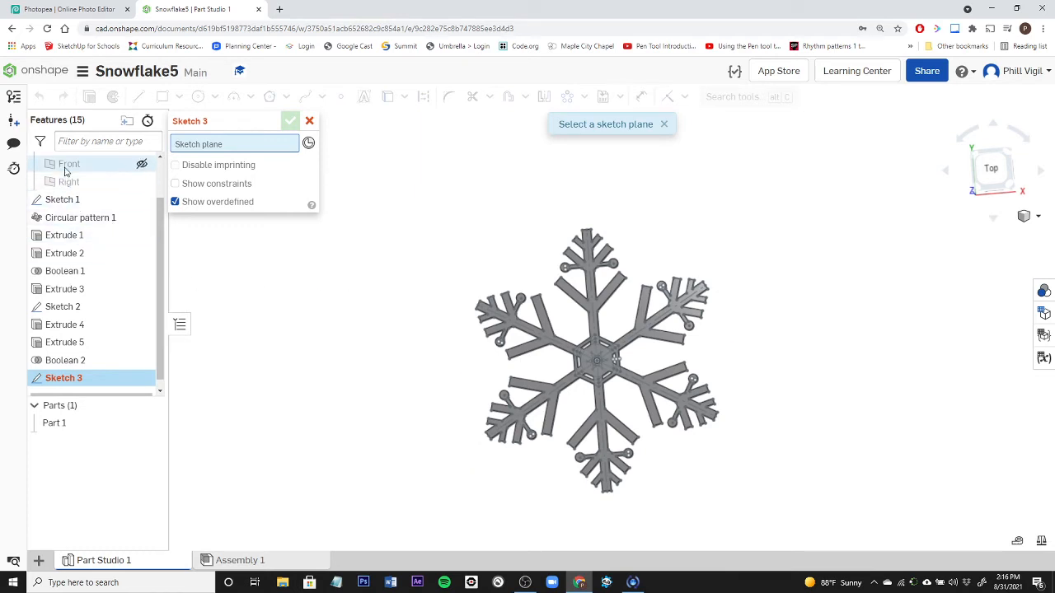
scroll(66, 173, up, 1)
click(72, 195)
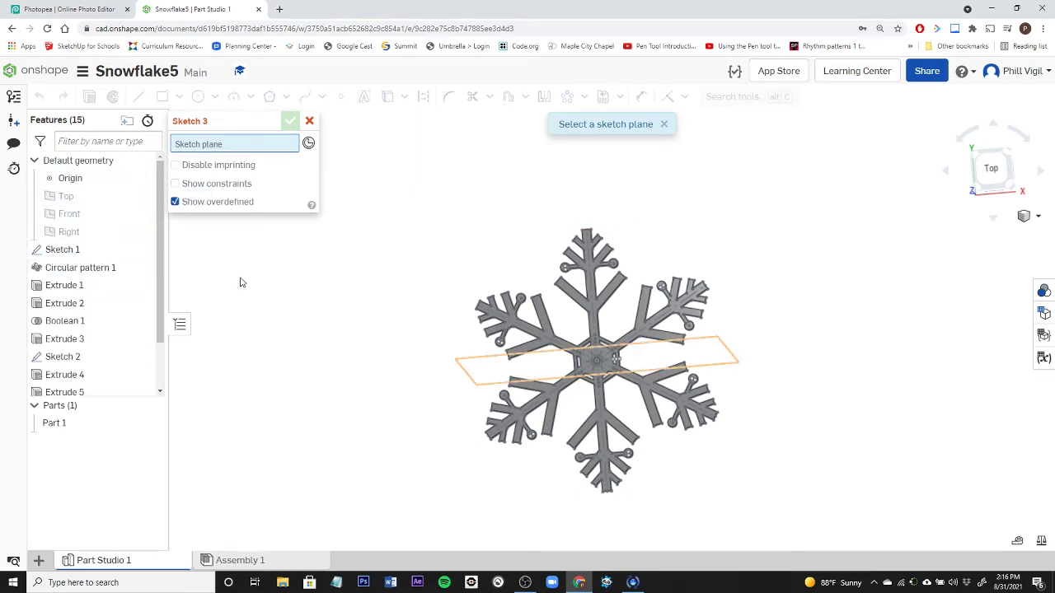
right_click(676, 241)
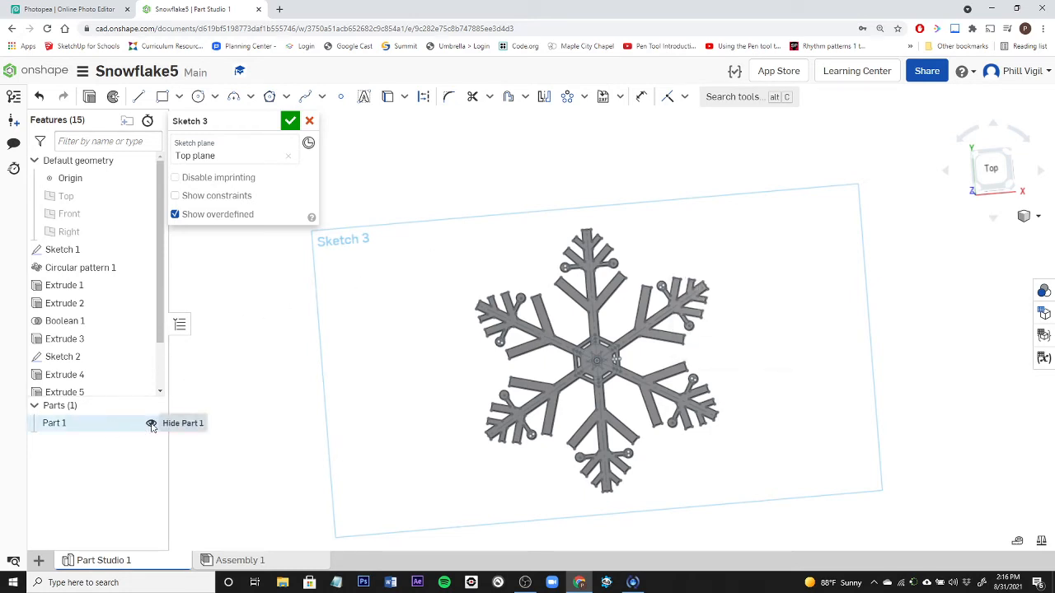
click(152, 423)
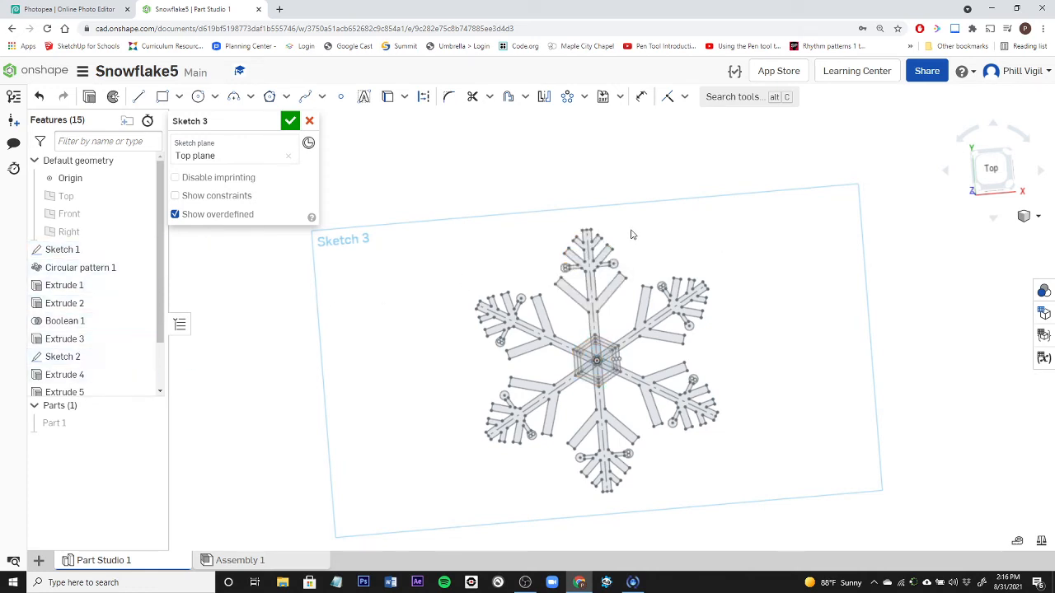
Step: View the sketch plane straight on and sketch a circle about 22 mm in diameter on the upper arm's centerline, overlapping its tip
scroll(597, 222, up, 4)
scroll(598, 223, down, 3)
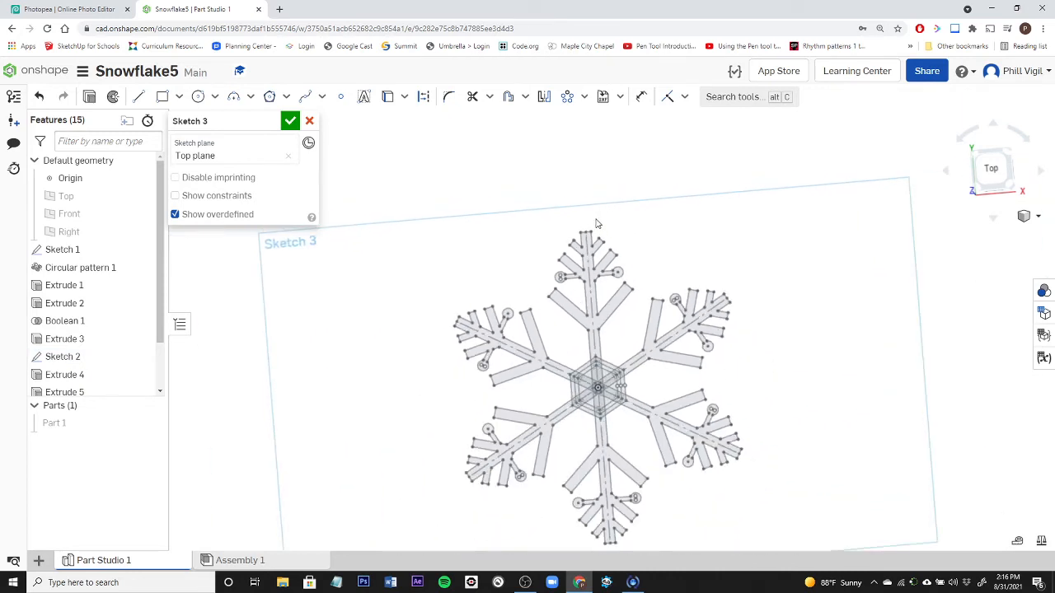
right_click(803, 230)
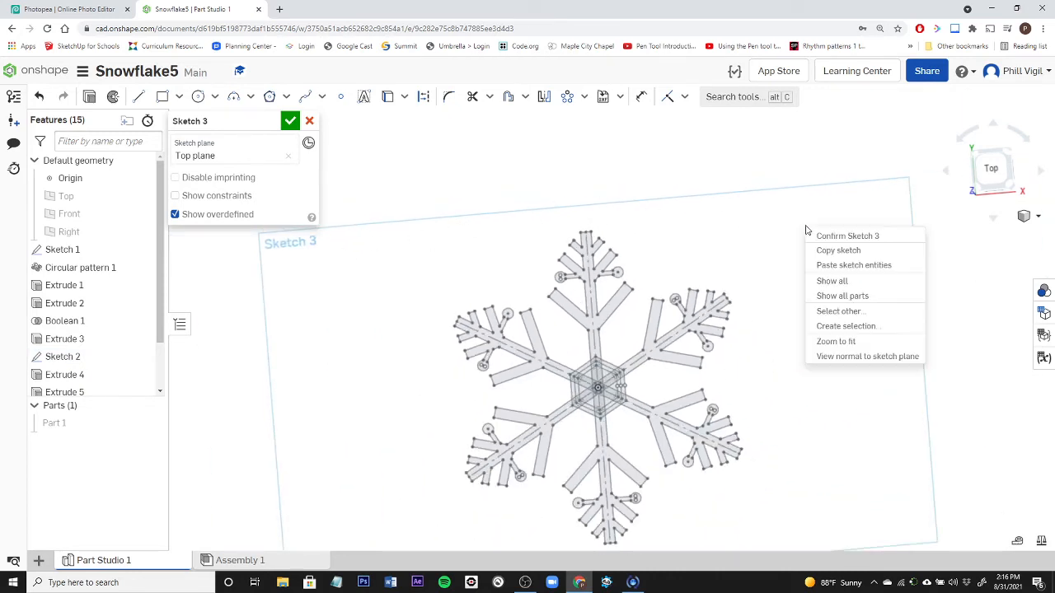
click(845, 357)
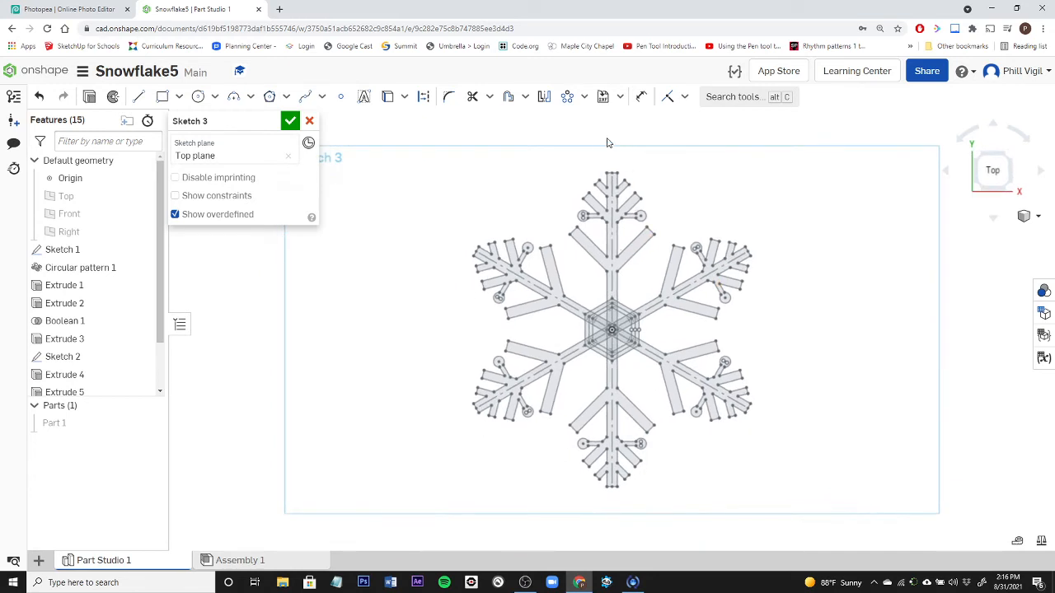
scroll(610, 160, up, 2)
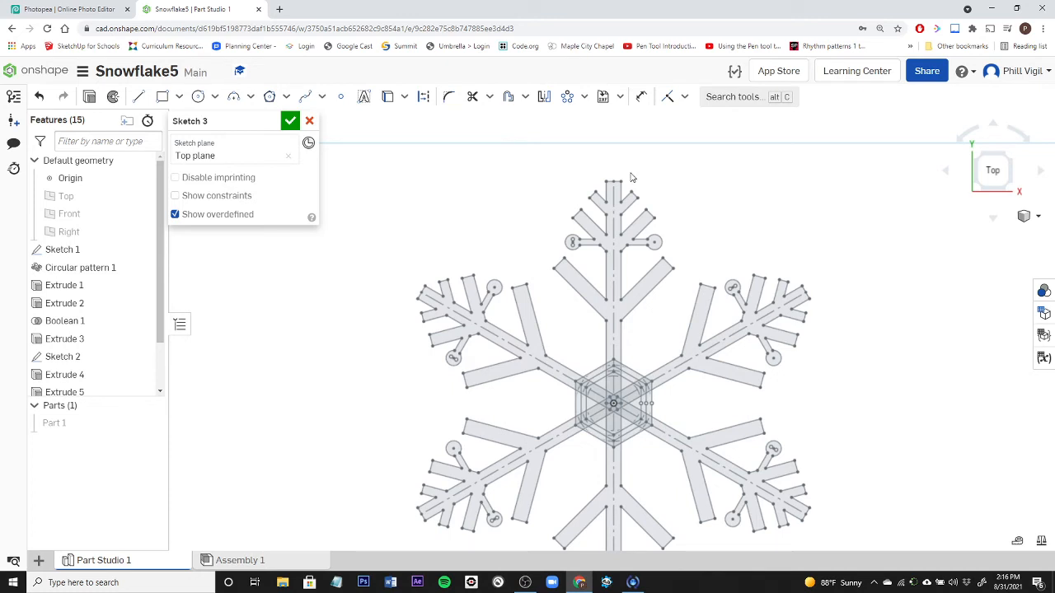
click(199, 98)
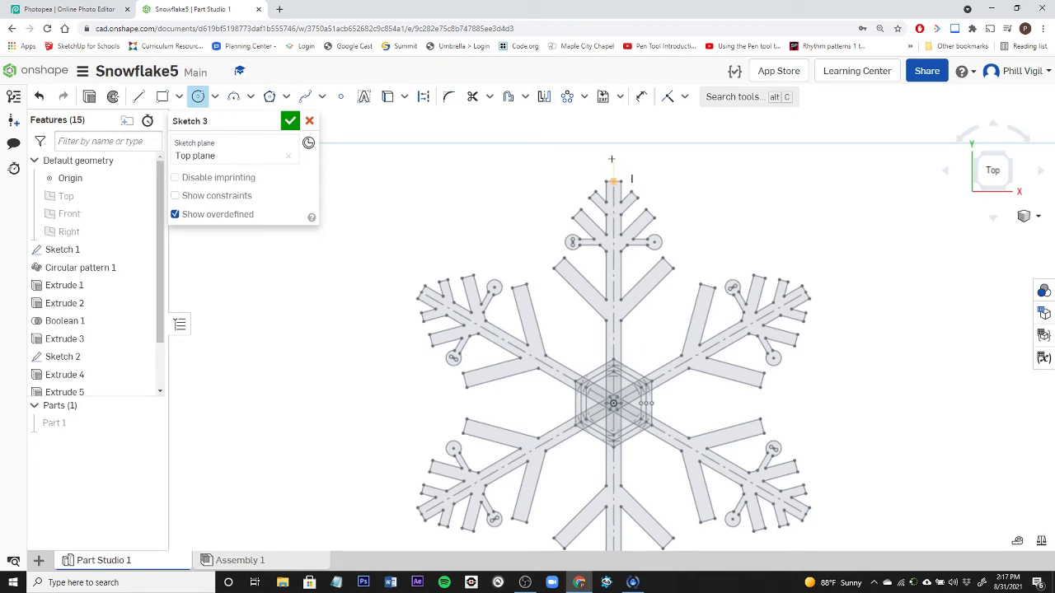
click(611, 159)
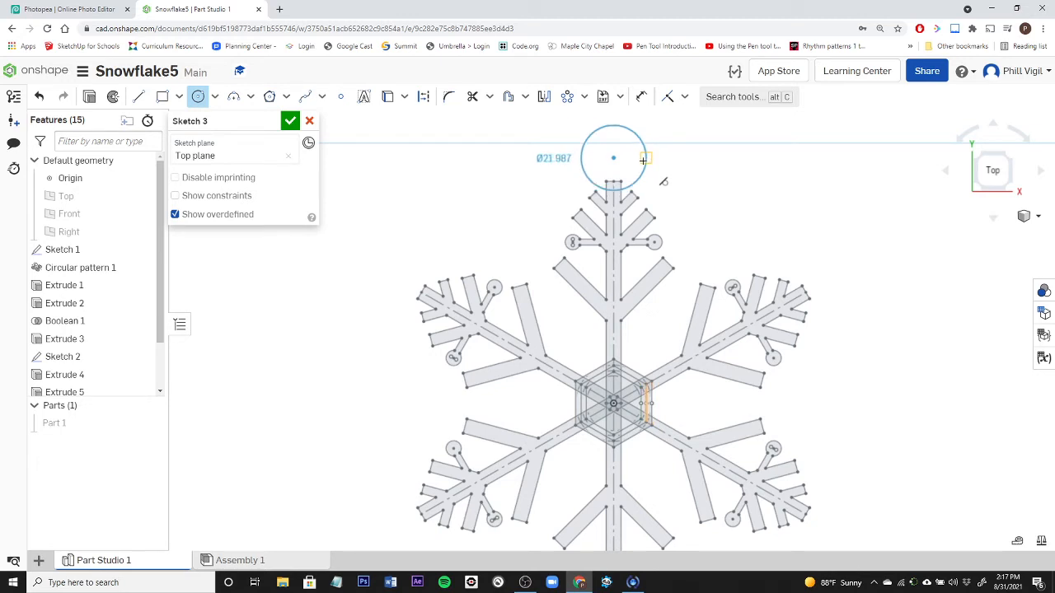
click(643, 160)
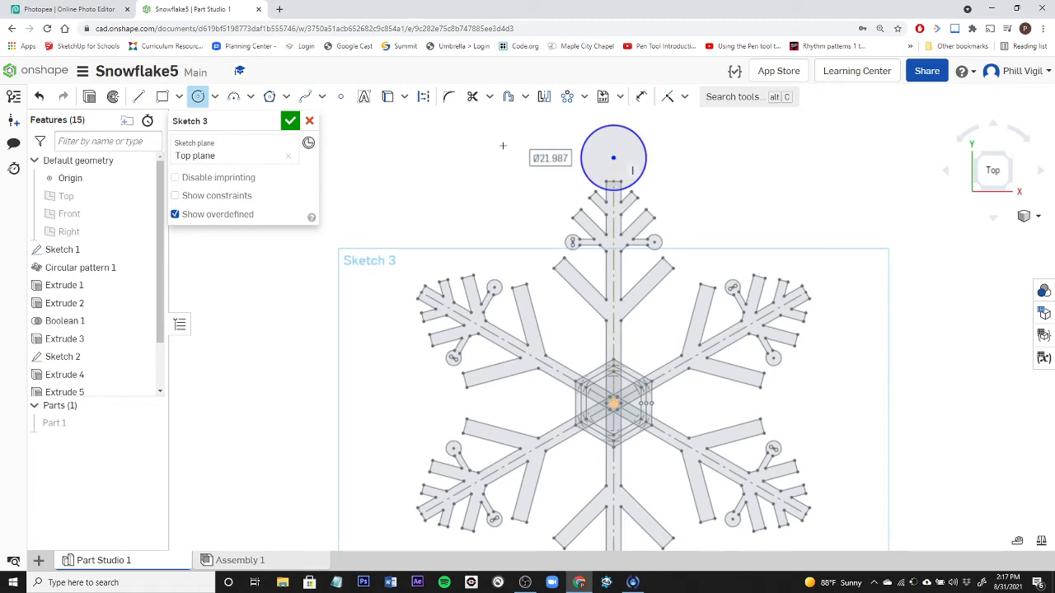
Step: Sketch a second circle about 10.5 mm in diameter, concentric with the circle at the upper arm's tip
click(198, 97)
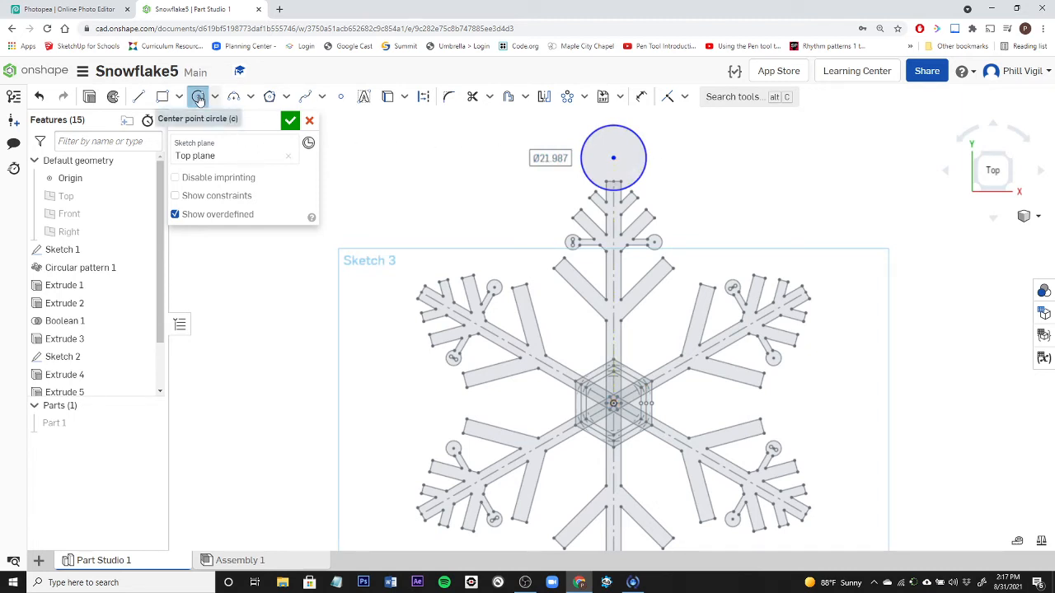
scroll(614, 161, up, 3)
click(607, 169)
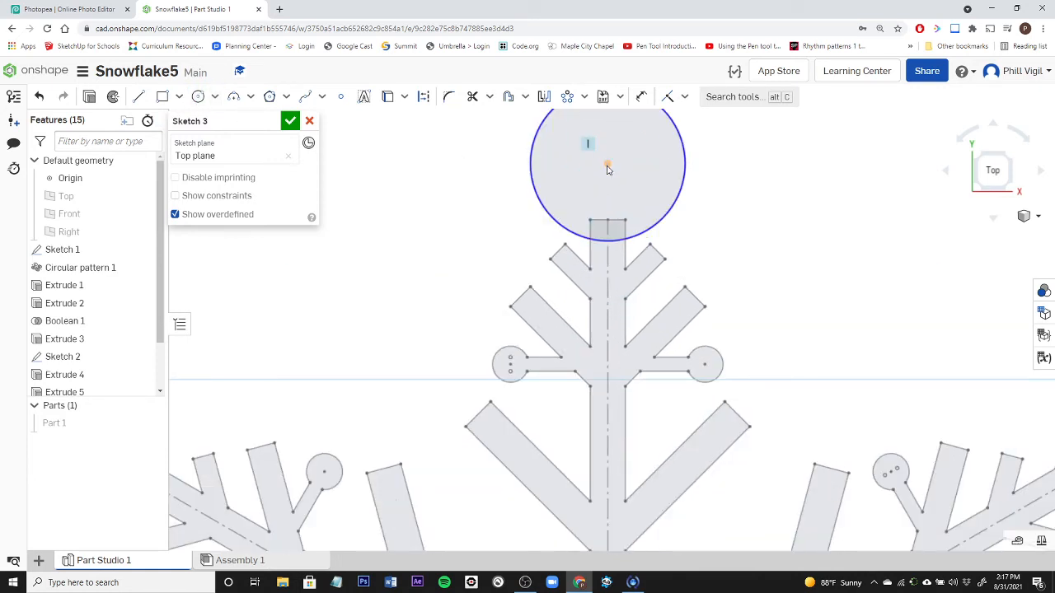
click(607, 165)
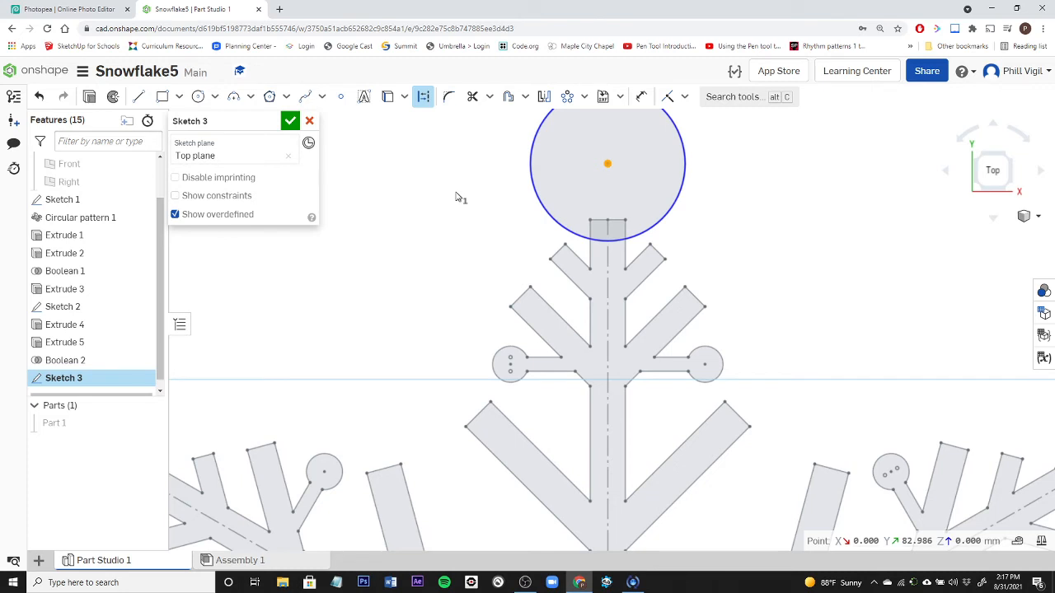
key(Escape)
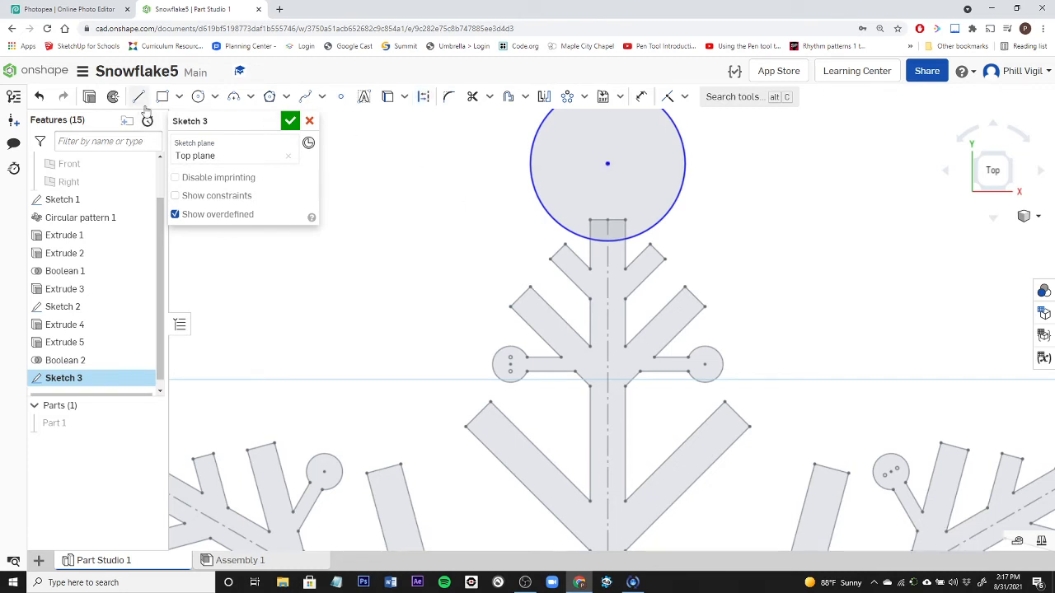
click(198, 97)
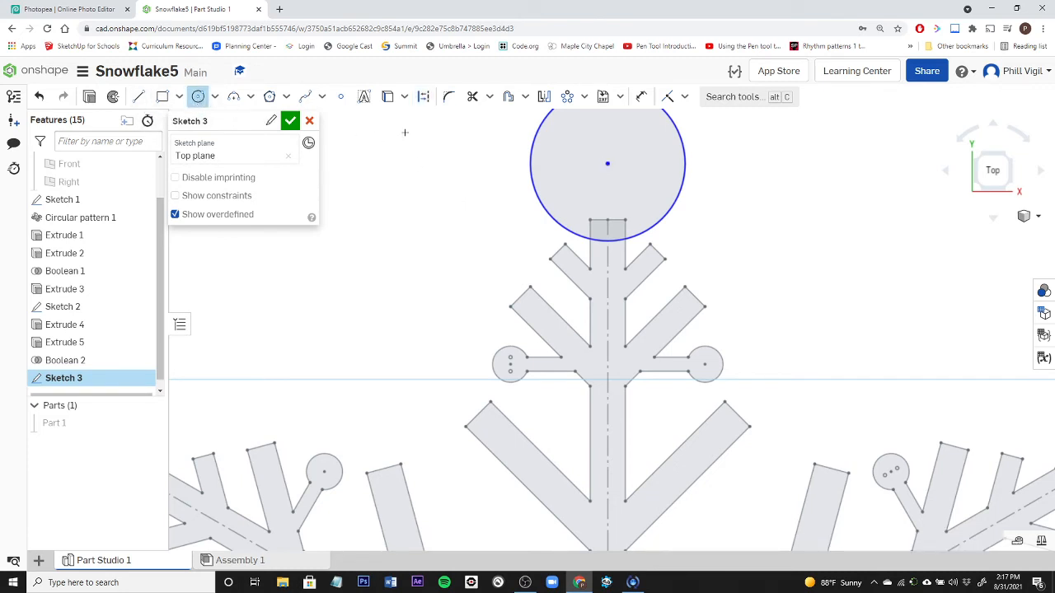
click(607, 164)
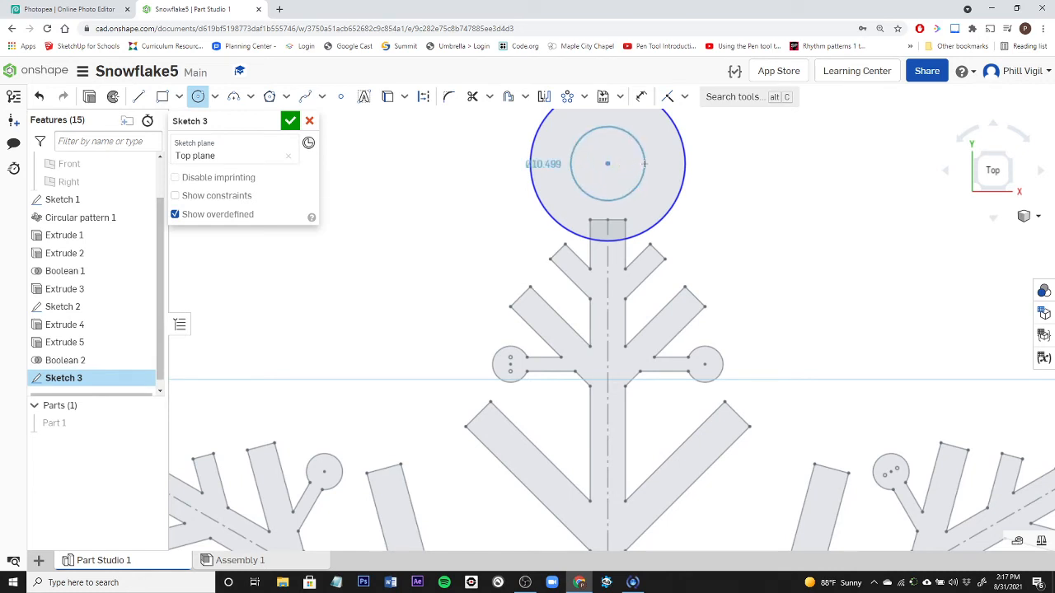
click(644, 163)
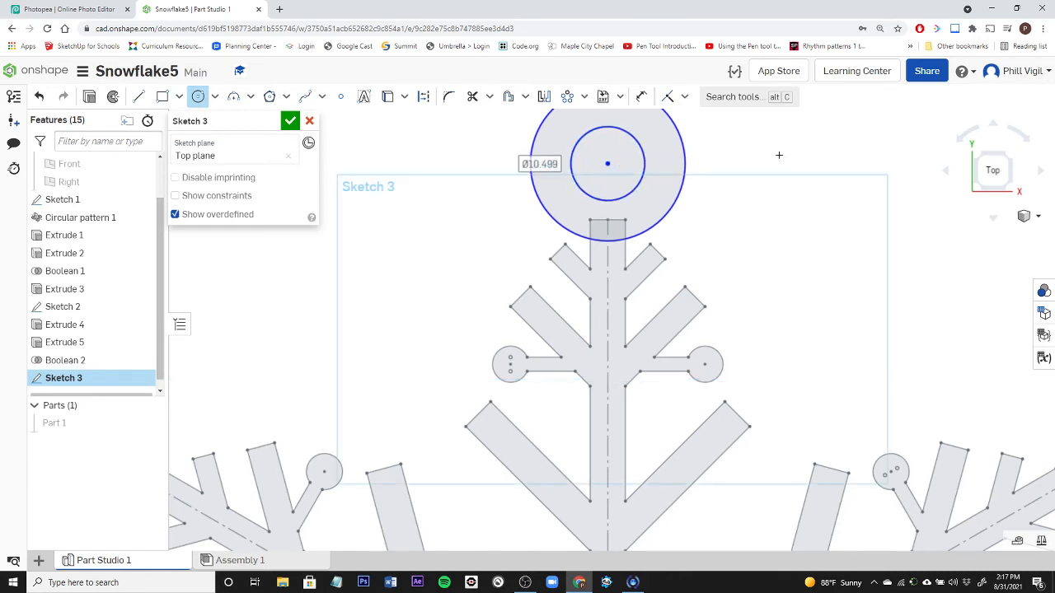
Step: Dimension the inner circle's diameter to 5 mm
middle_drag(779, 155, 750, 233)
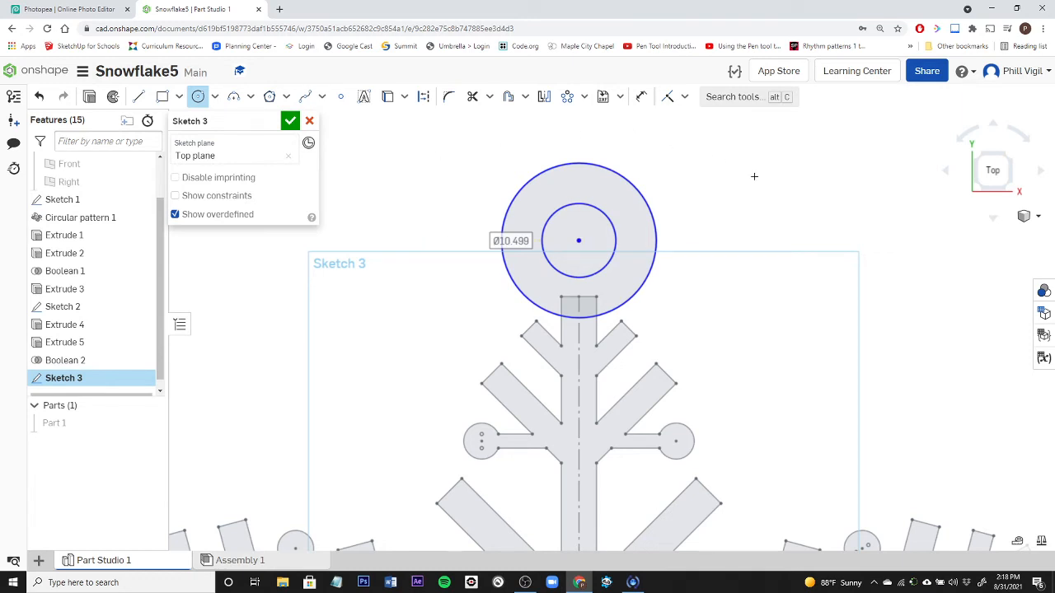
click(641, 97)
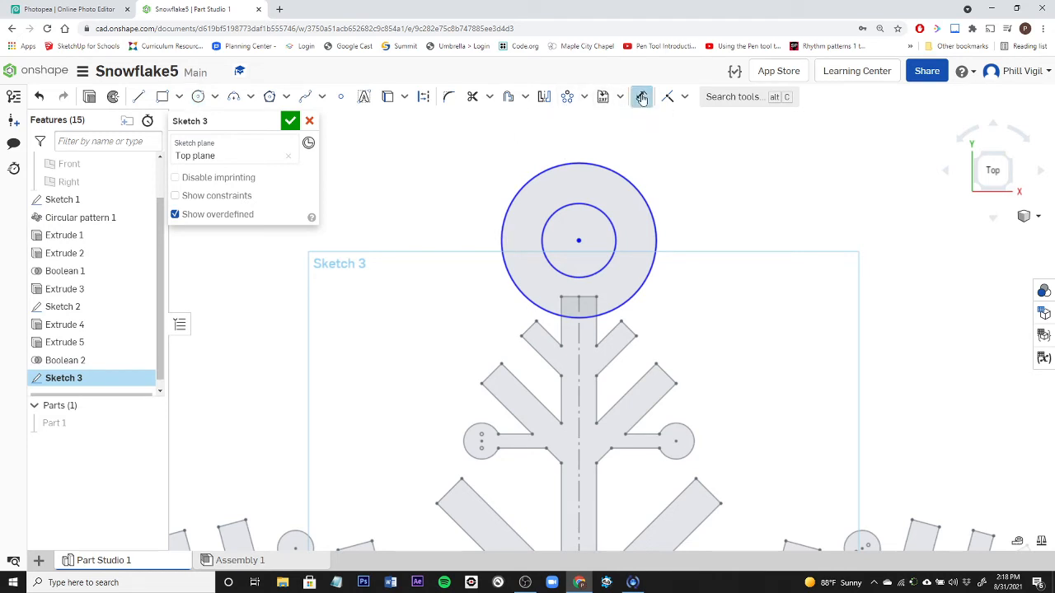
click(616, 229)
click(736, 218)
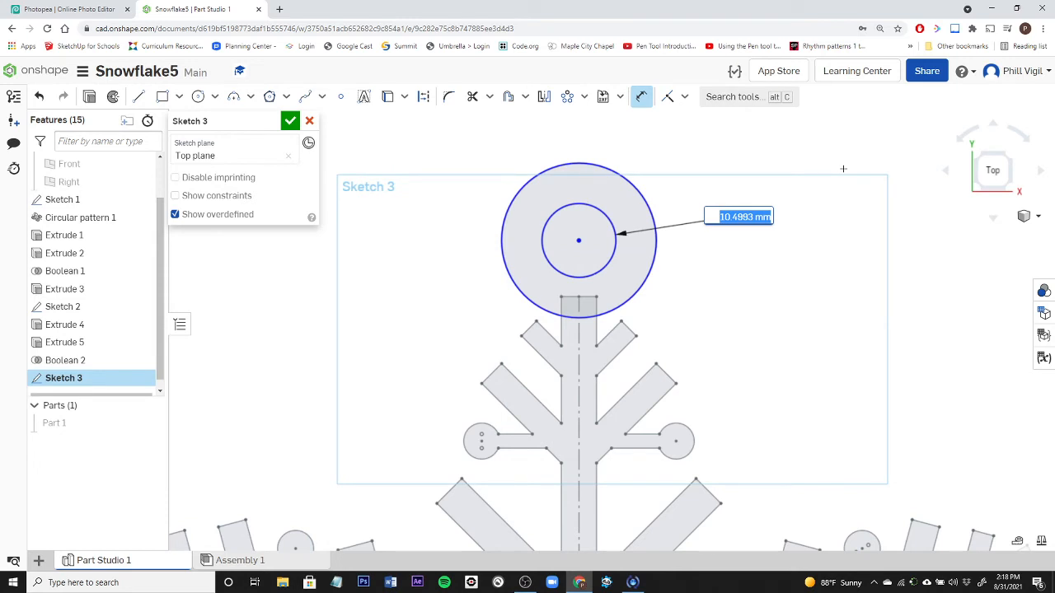
text(5)
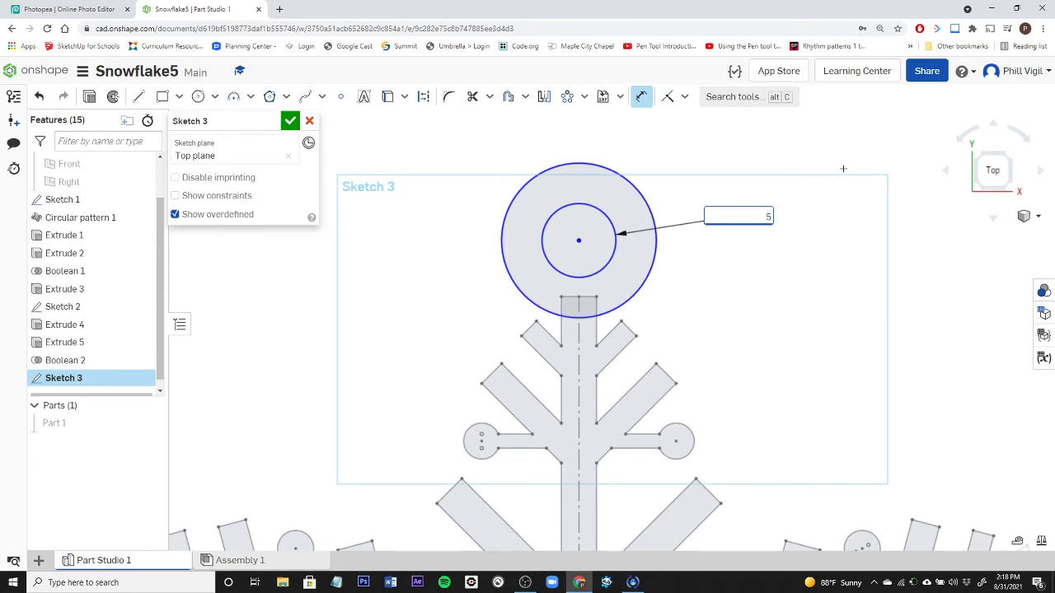
key(Return)
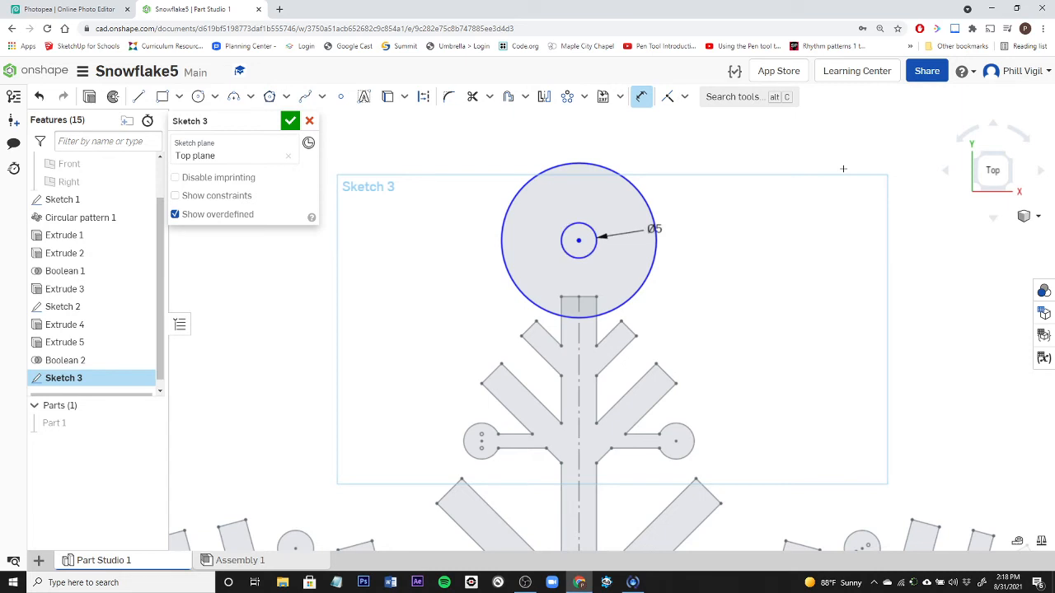
Step: Dimension the outer circle's diameter to 10 mm and clear the tangent constraint that conflicts with it
click(635, 187)
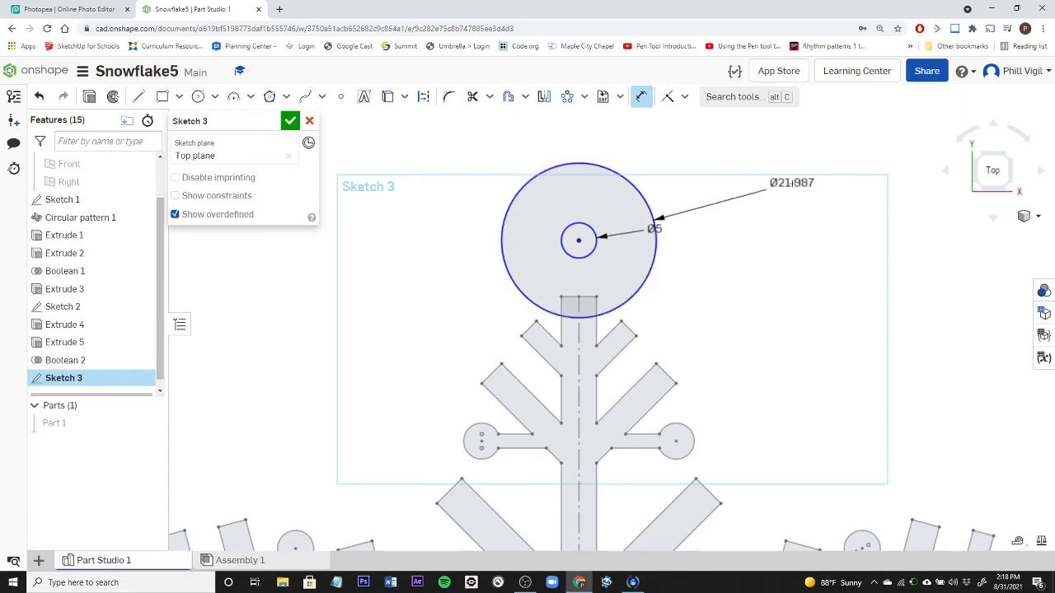
click(766, 183)
text(10)
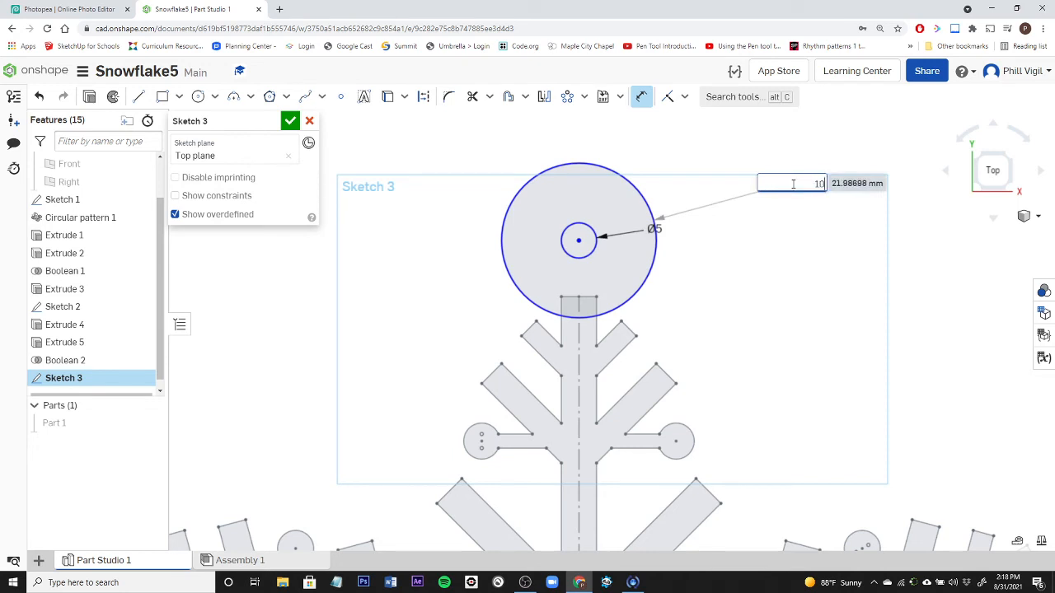
key(Return)
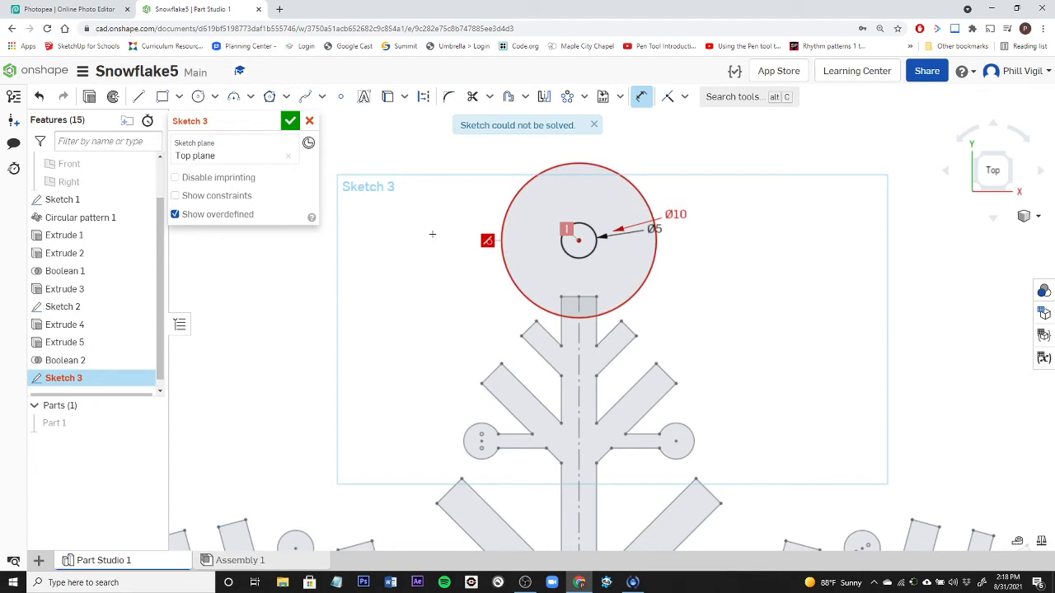
key(ctrl+z)
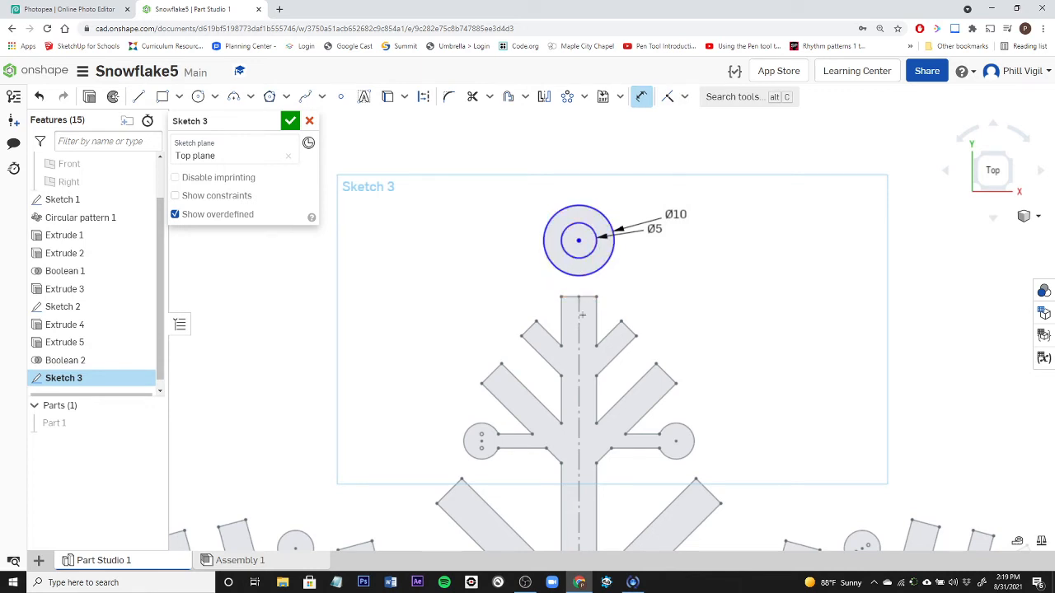
Step: Dimension the distance from the concentric circles' center to the upper arm's tip as 4 mm and finish the sketch
click(570, 269)
click(577, 240)
click(578, 297)
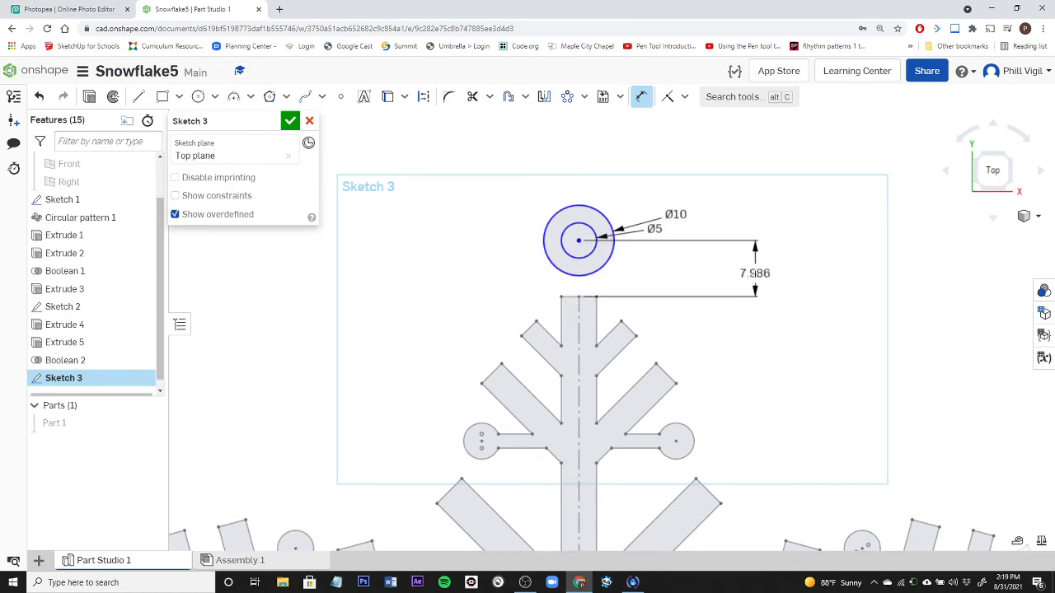
click(754, 272)
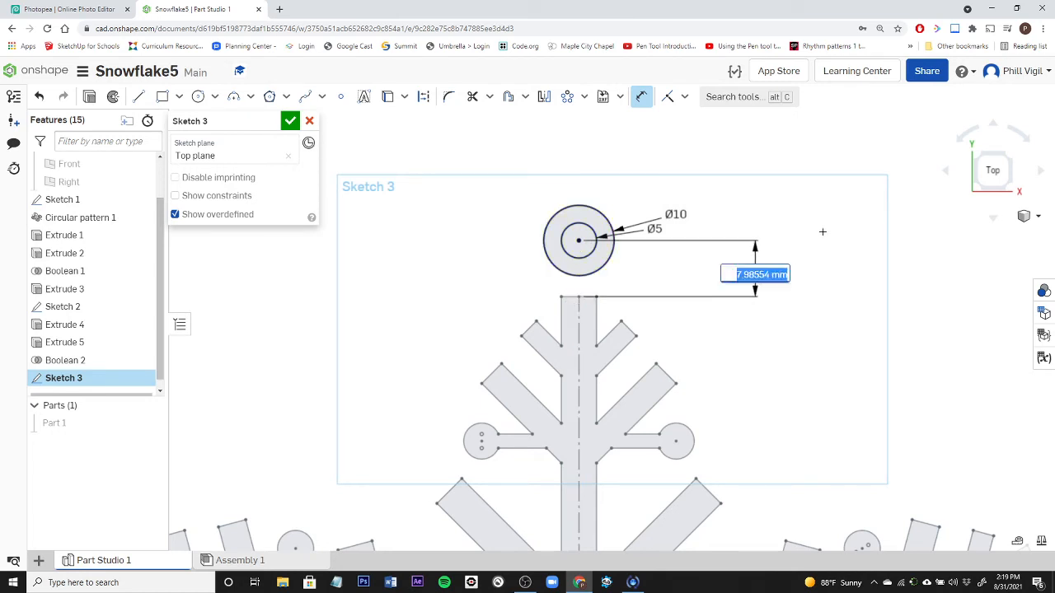
key(BackSpace)
text(3.8)
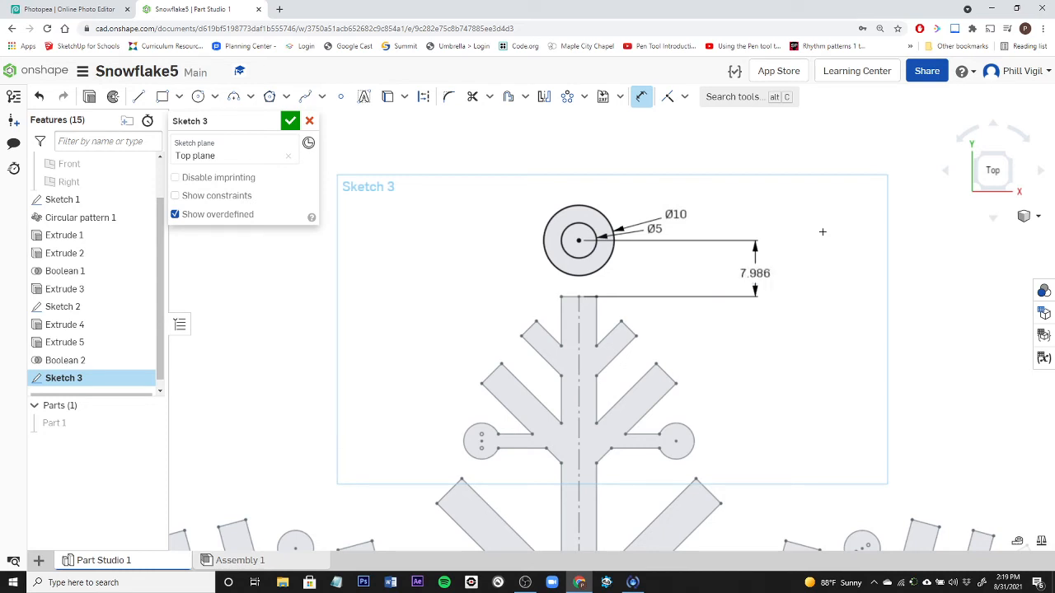
key(Return)
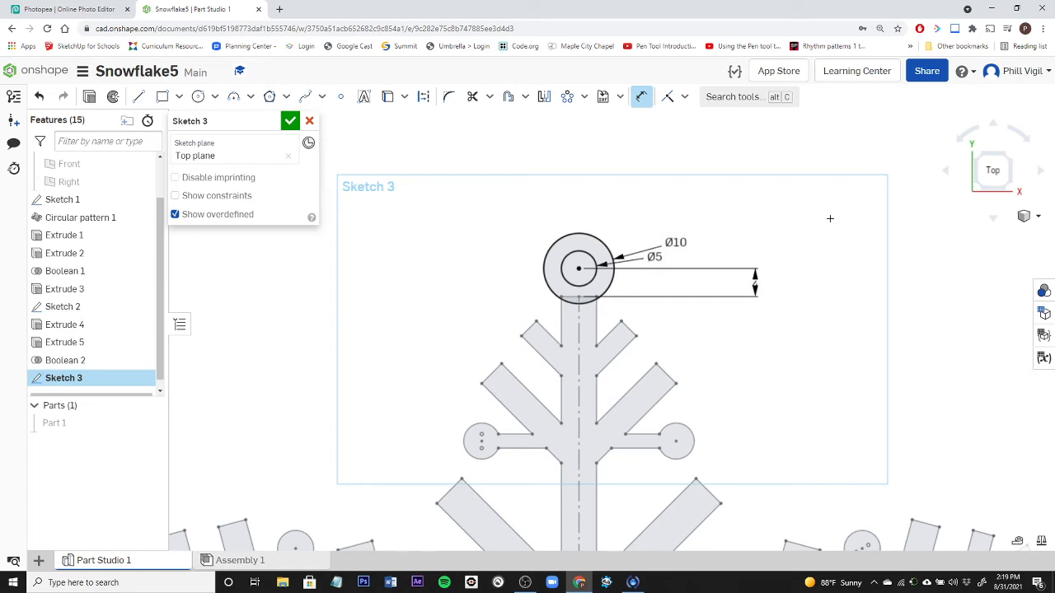
click(290, 120)
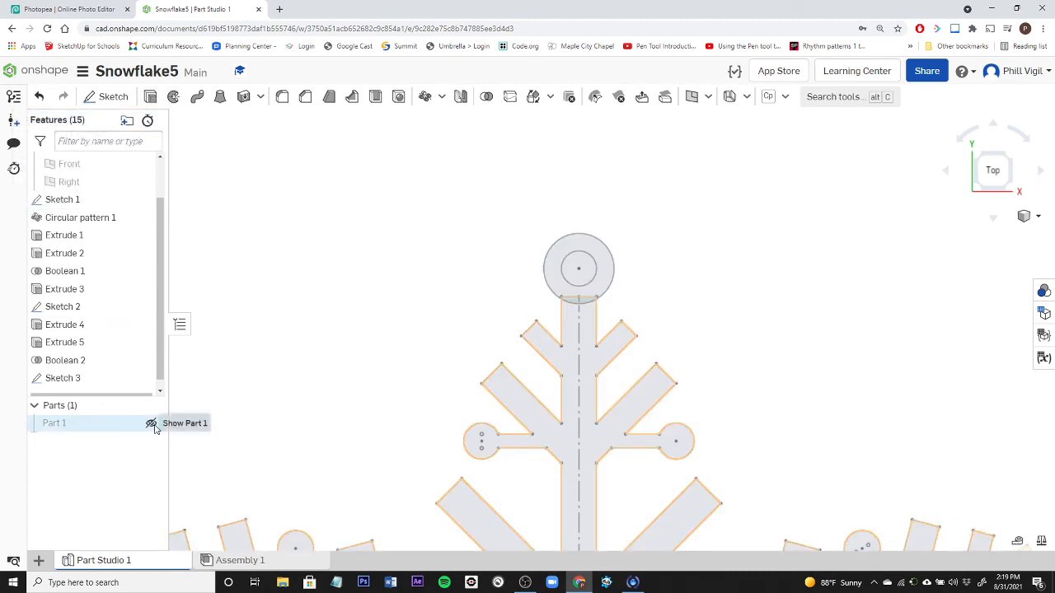
Step: Show Part 1 and extrude the ring between the two circles 3 mm, adding it to Part 1 as a hanging loop
click(152, 425)
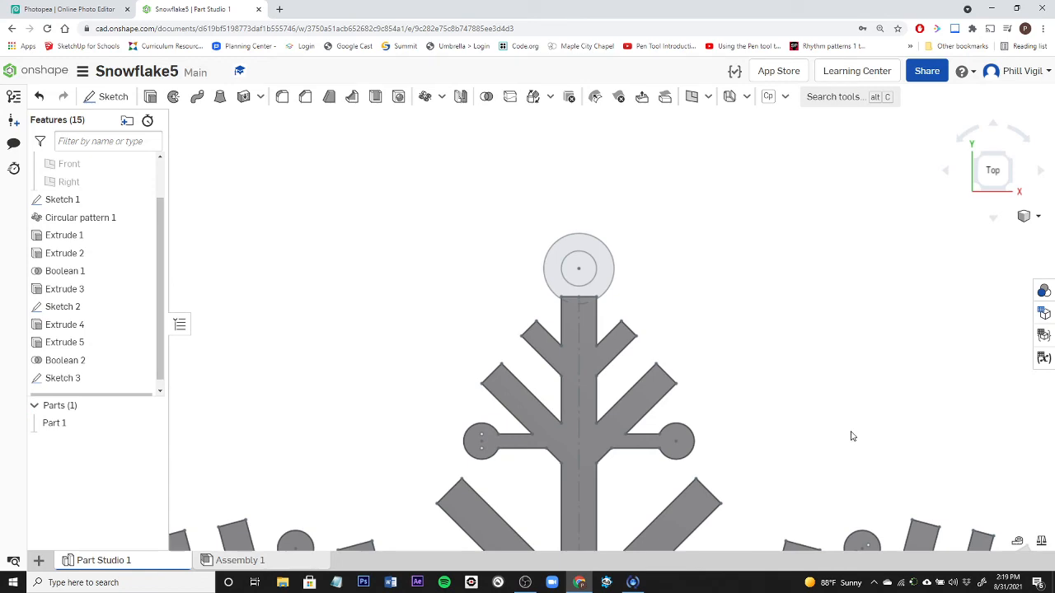
right_drag(853, 436, 887, 392)
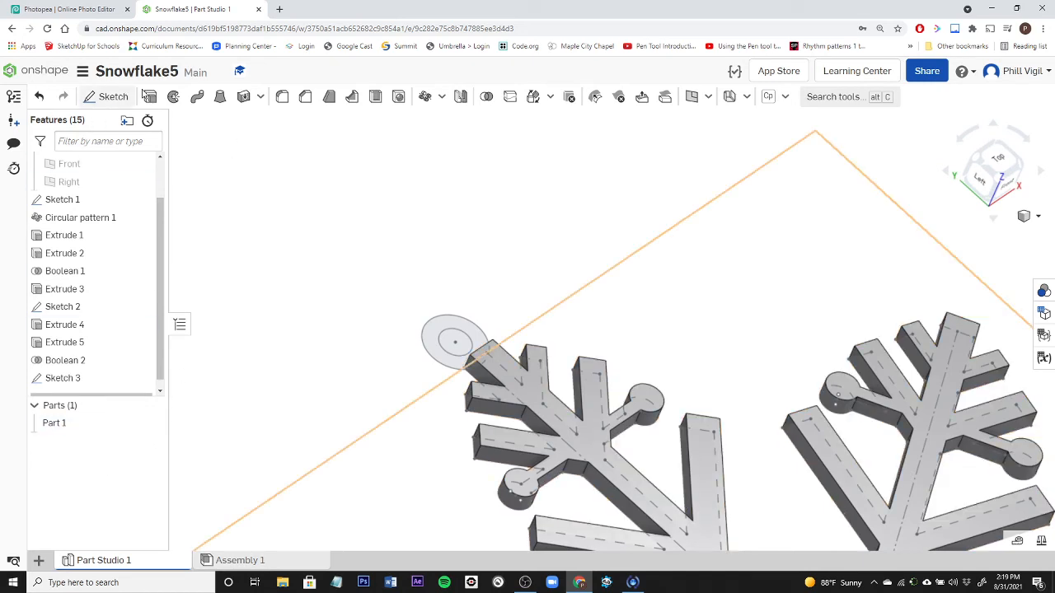
click(150, 96)
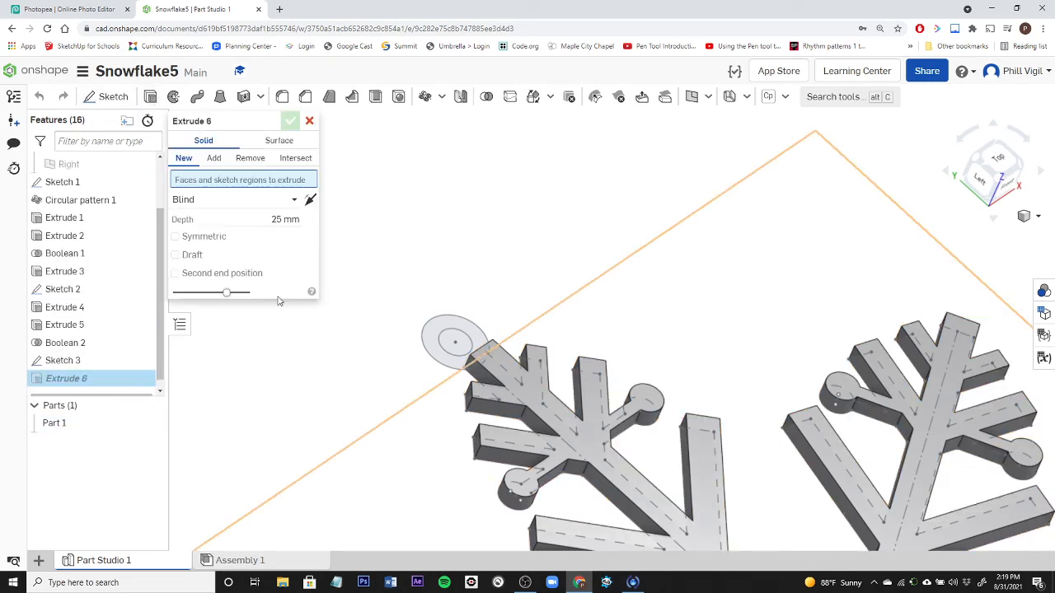
click(433, 342)
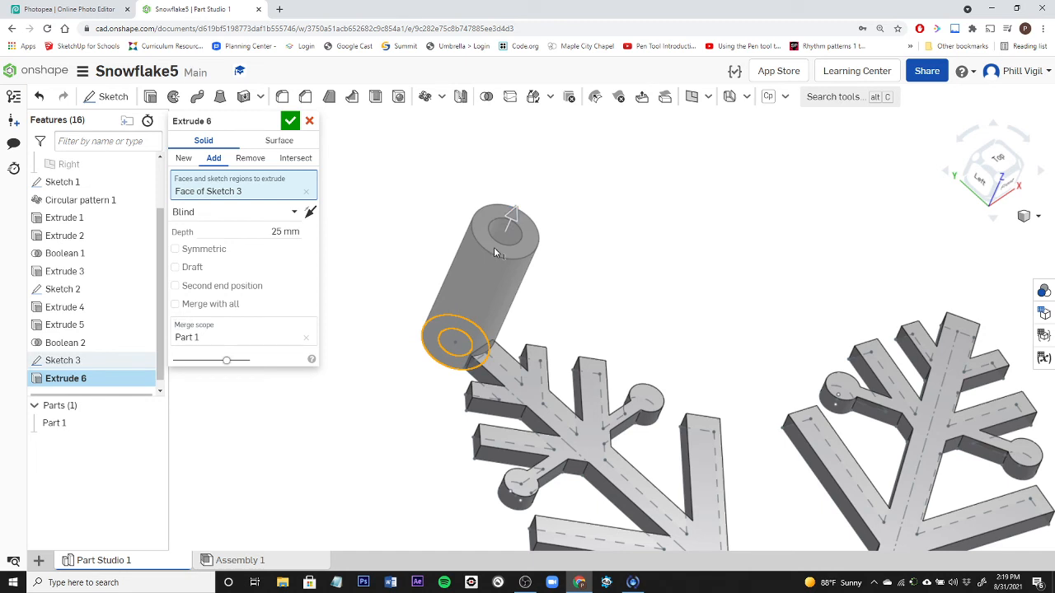
click(284, 232)
text(3)
key(Return)
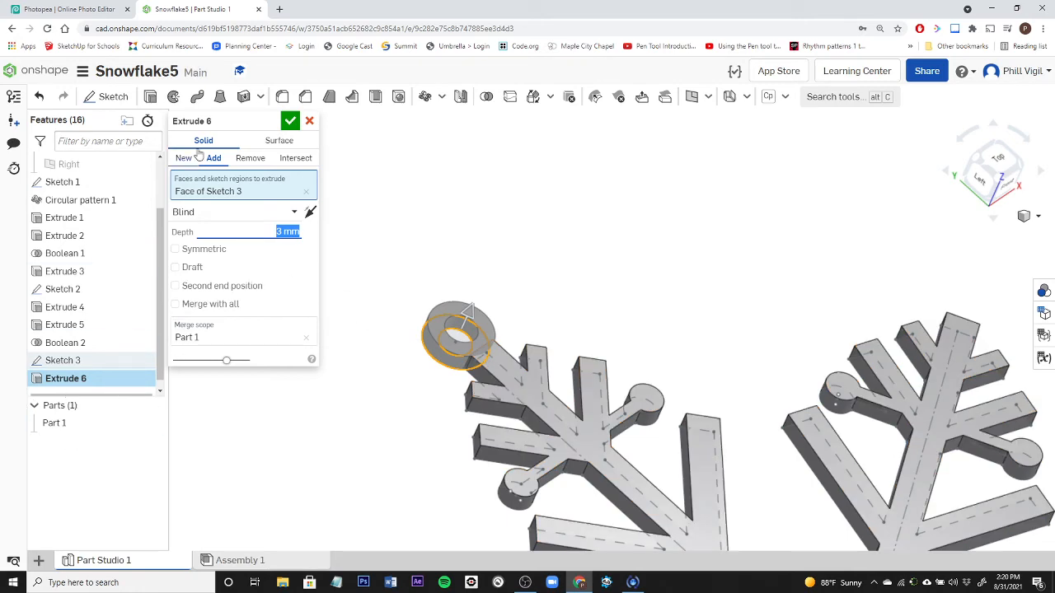
click(291, 122)
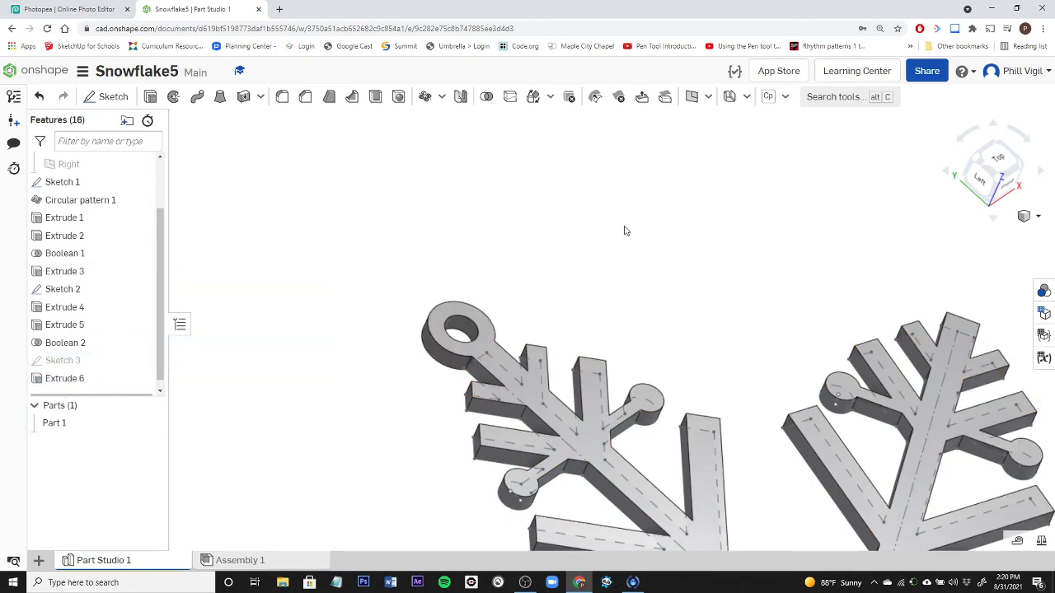
Step: Examine the whole snowflake from above, including its hanging loop, central hexagon and arms
scroll(625, 231, down, 3)
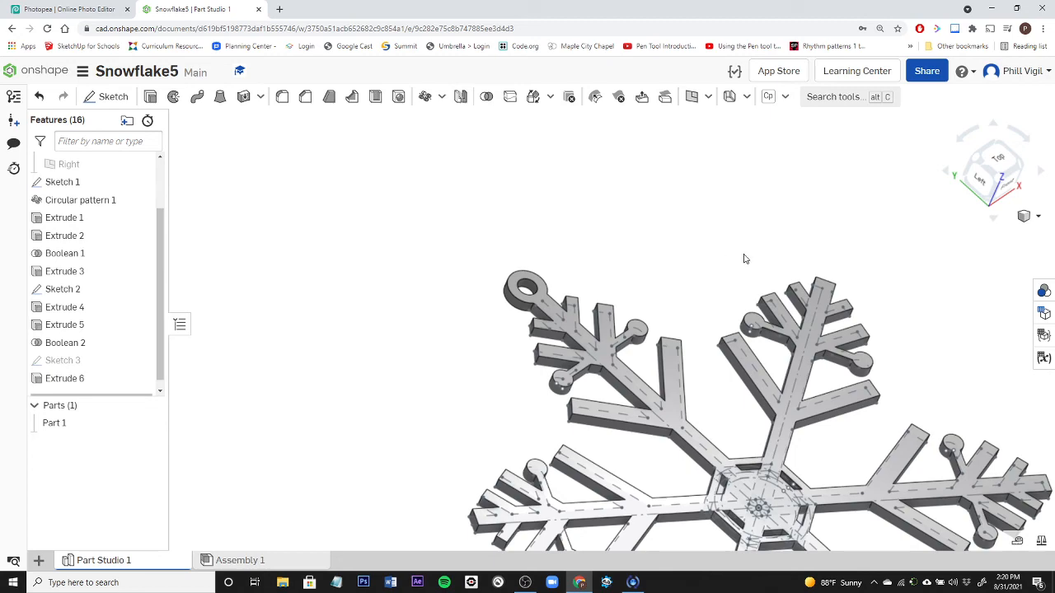
right_drag(744, 259, 645, 306)
key(shift+5)
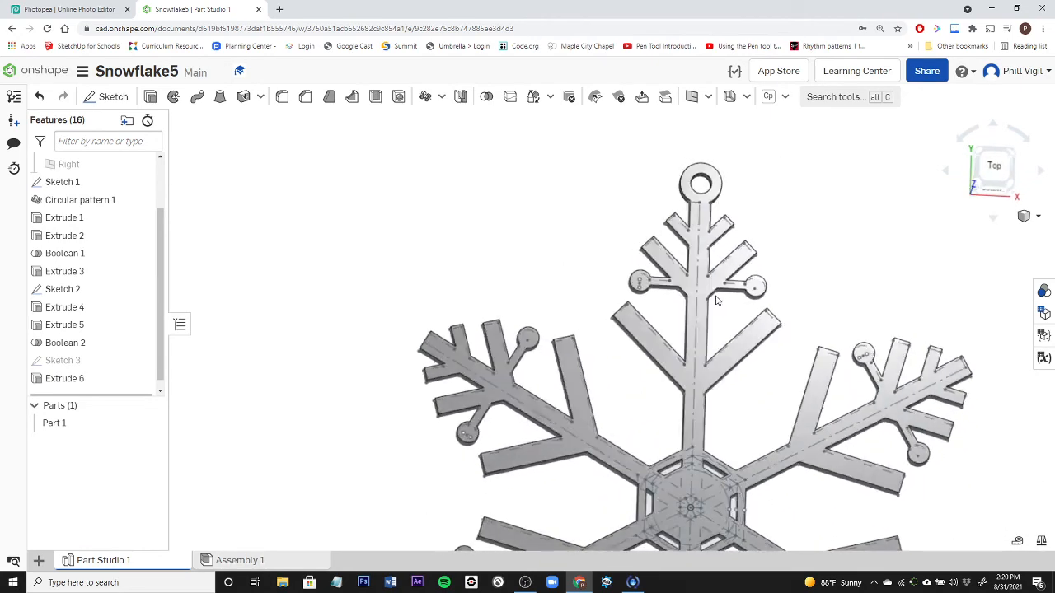
scroll(725, 304, down, 5)
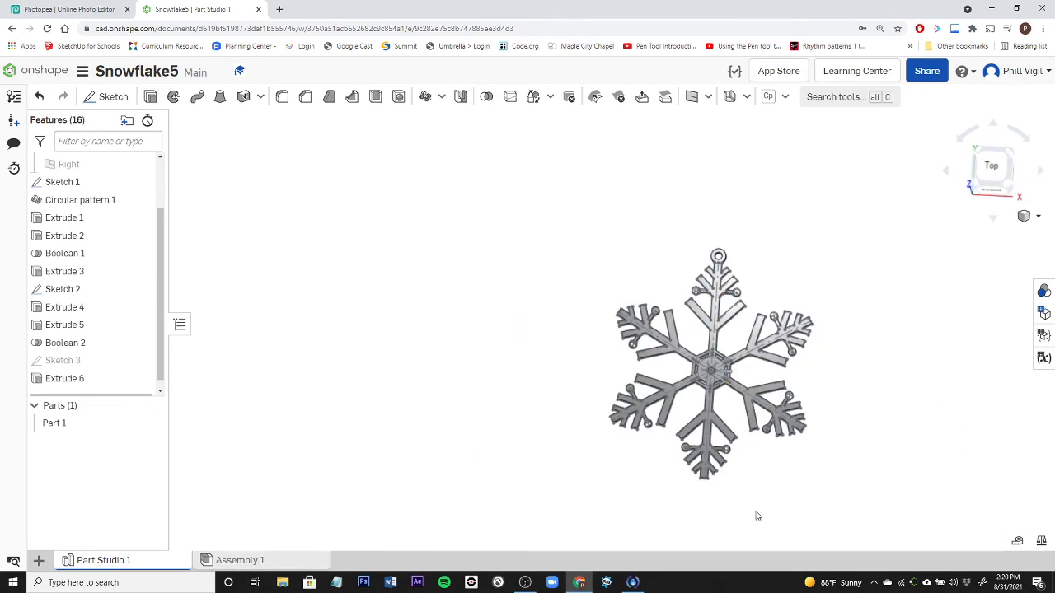
middle_drag(756, 502, 762, 454)
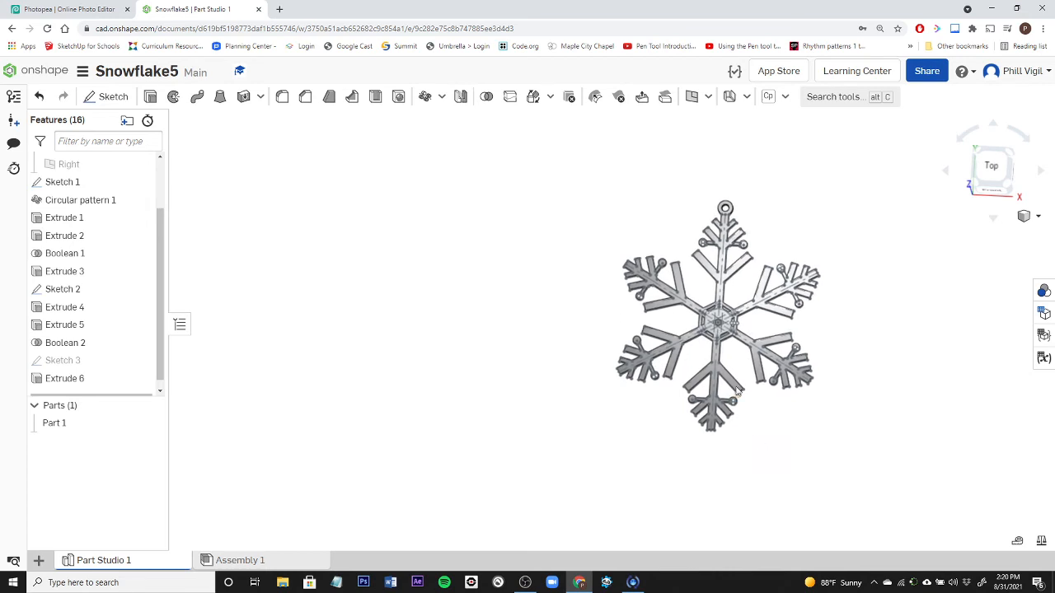
scroll(730, 356, up, 4)
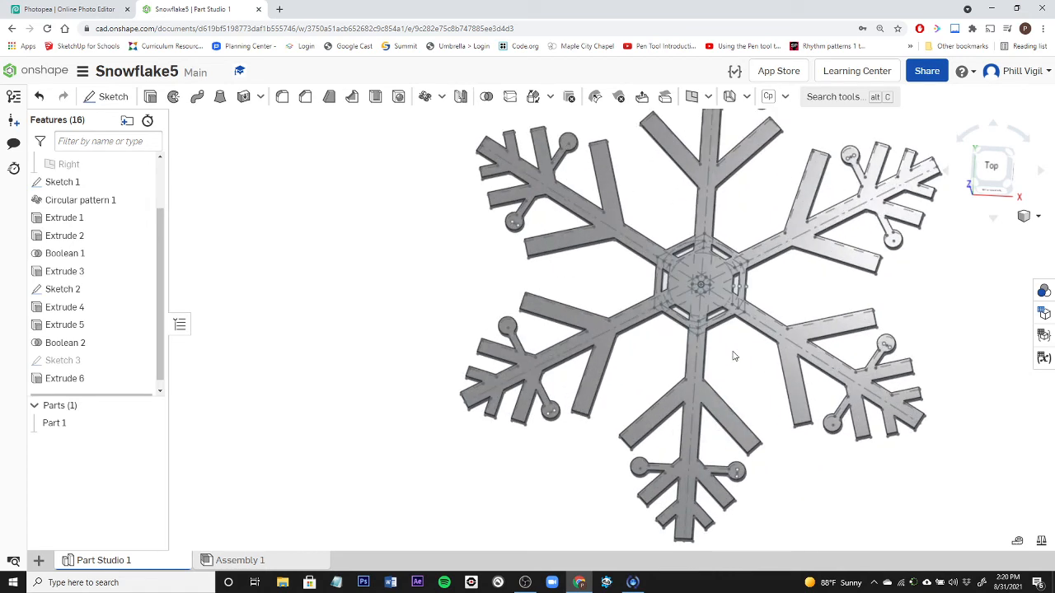
scroll(733, 356, up, 4)
scroll(731, 345, up, 2)
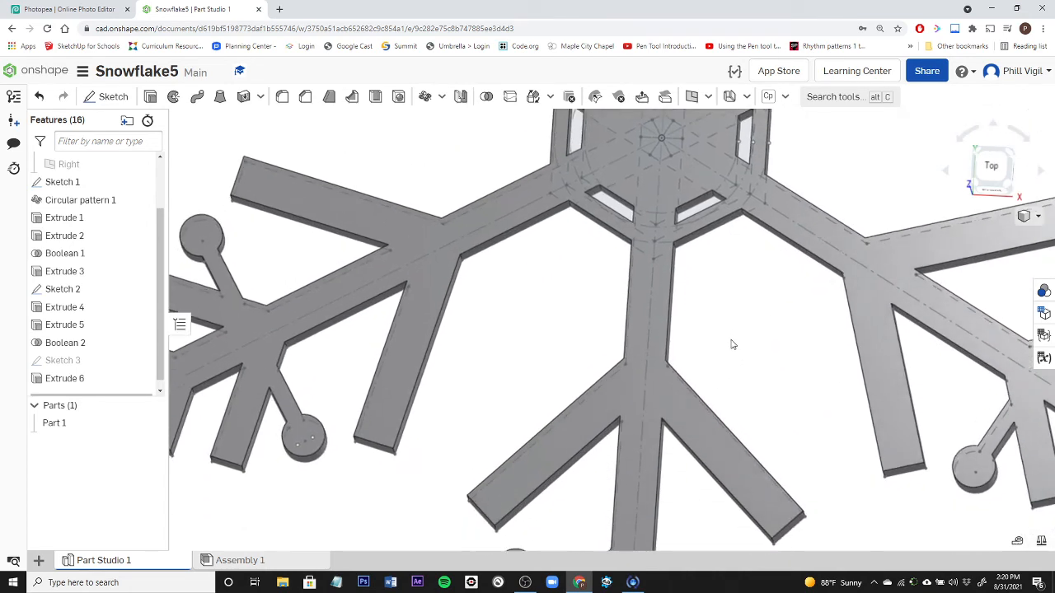
scroll(730, 344, down, 5)
scroll(737, 316, down, 2)
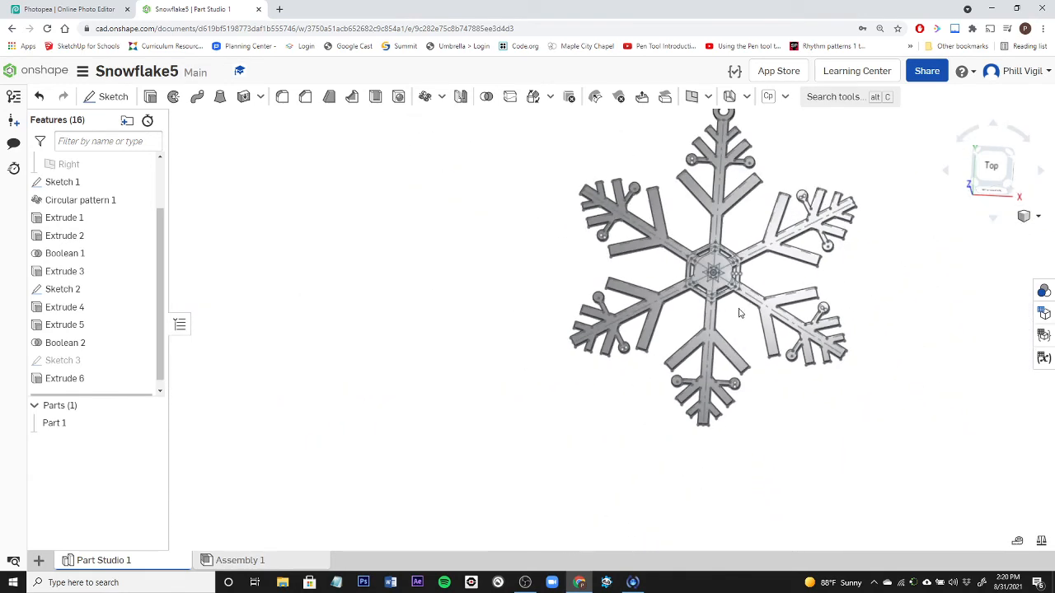
middle_drag(739, 313, 593, 354)
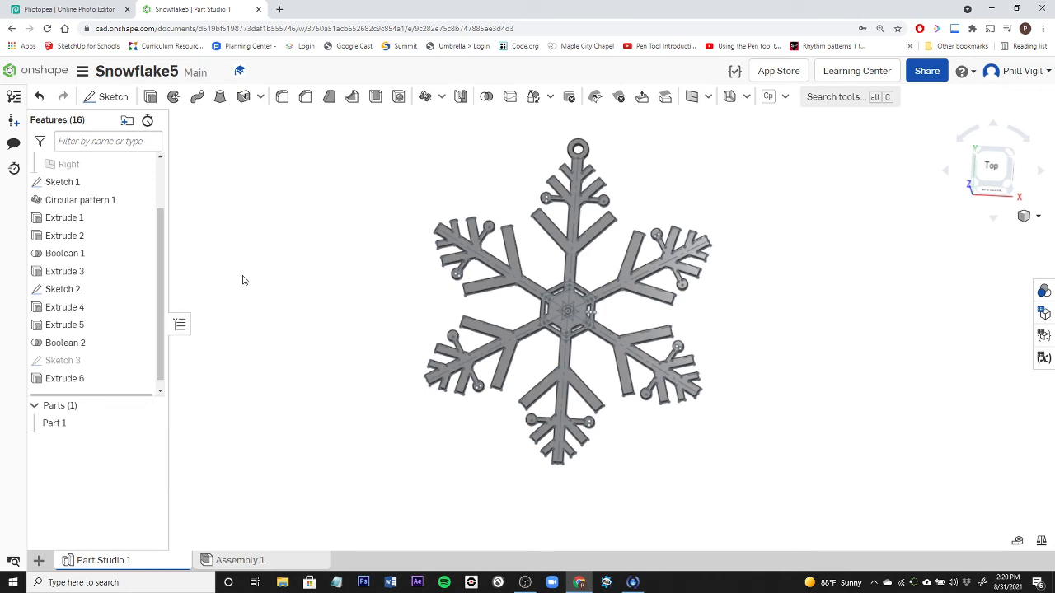
Step: Start a new sketch on the Top plane and hide Part 1
drag(161, 265, 159, 300)
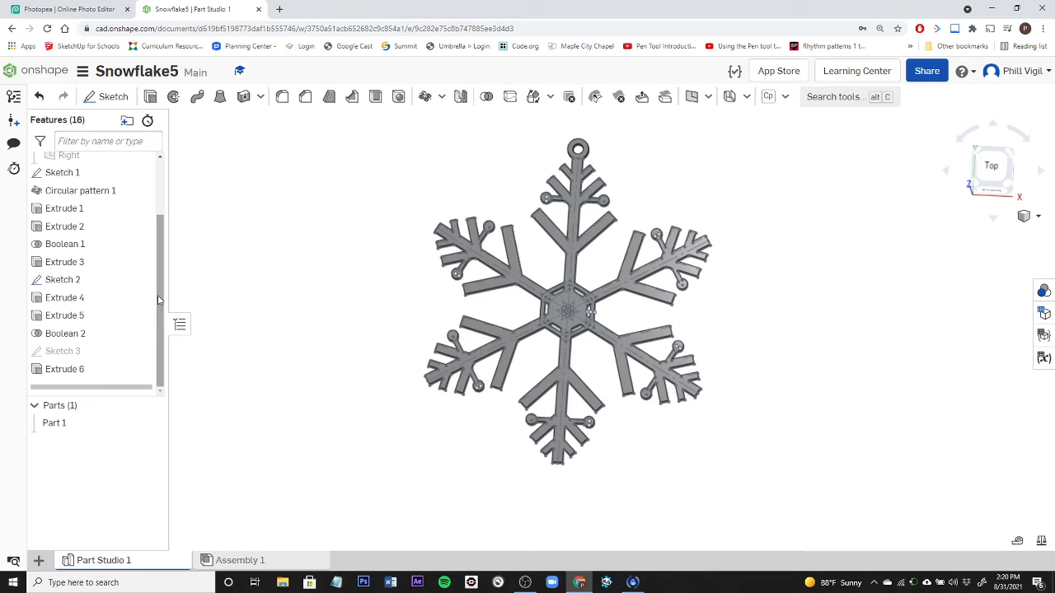
click(115, 98)
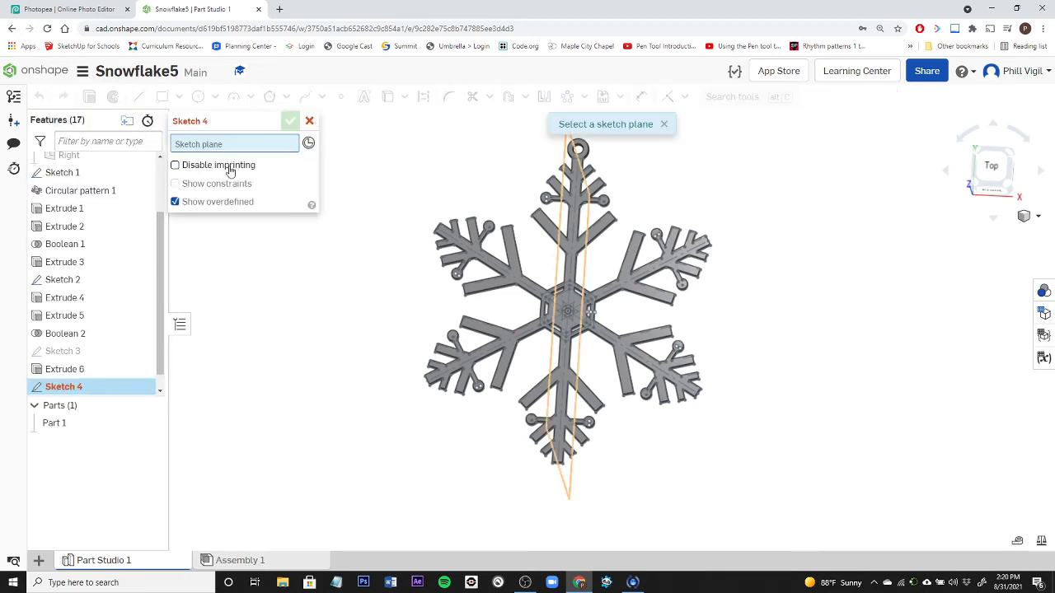
scroll(136, 256, up, 3)
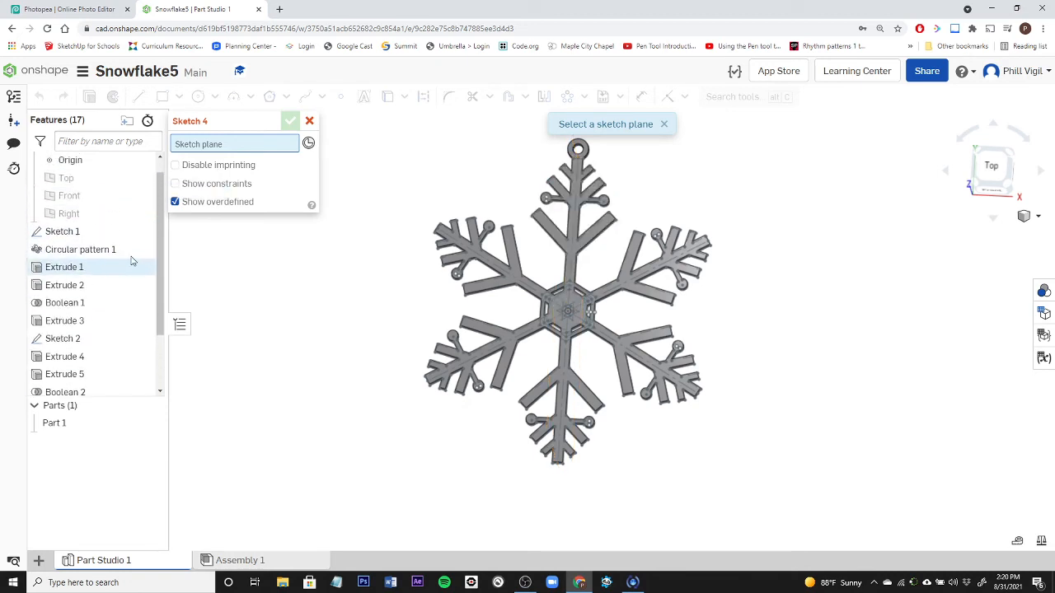
click(65, 197)
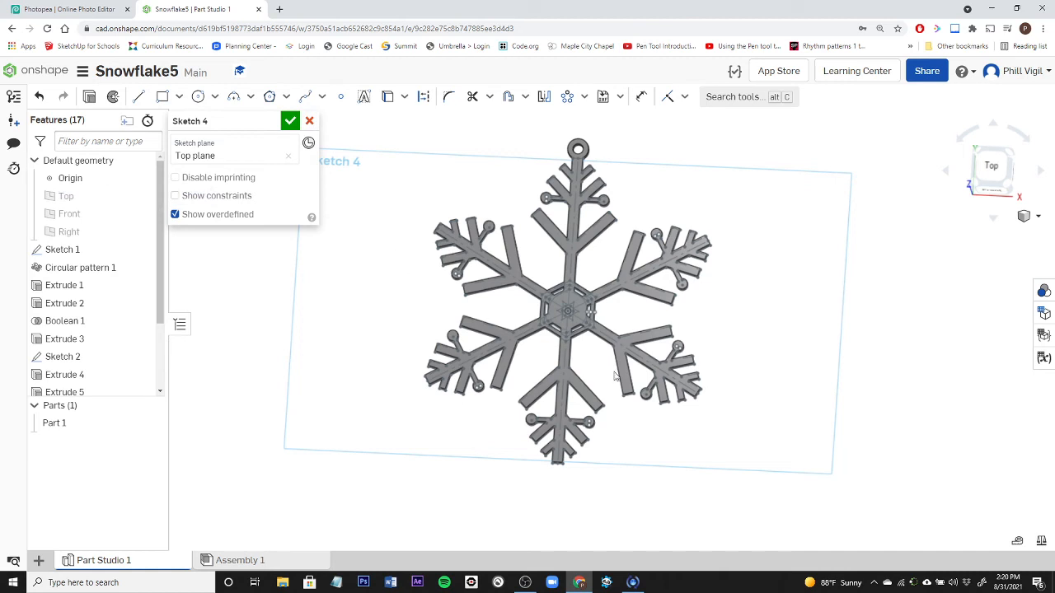
click(152, 424)
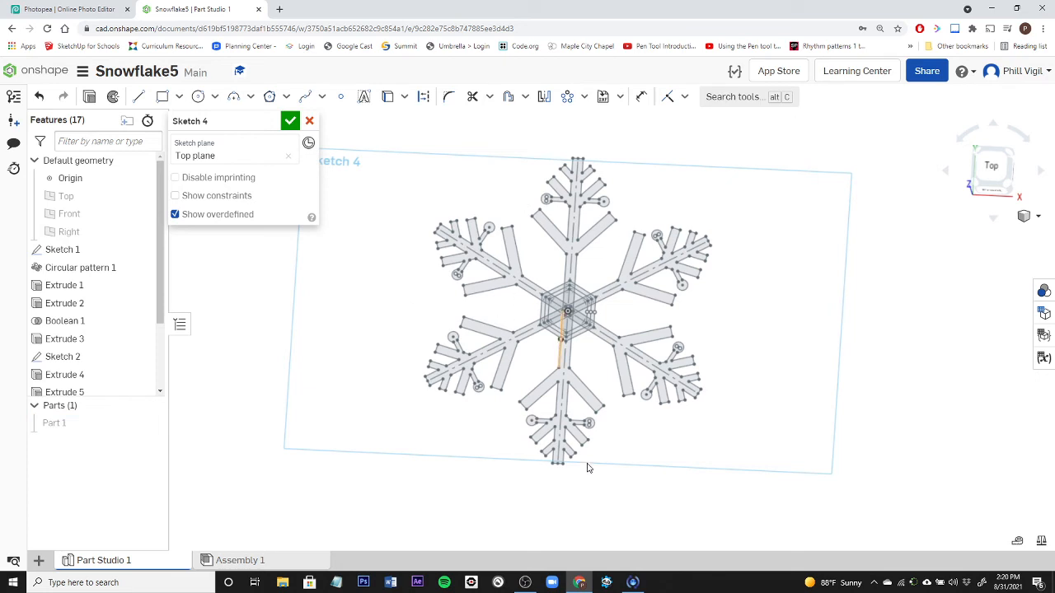
Step: Sketch a tall narrow corner rectangle about 80.5 mm by 9.1 mm in the empty area to the right of the snowflake
scroll(584, 499, up, 5)
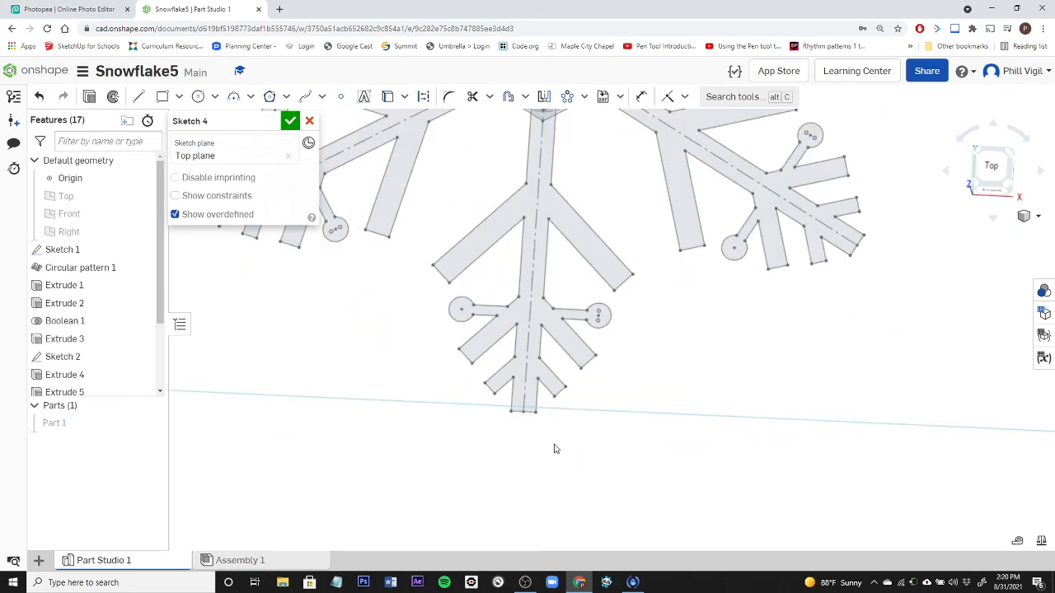
scroll(554, 449, down, 4)
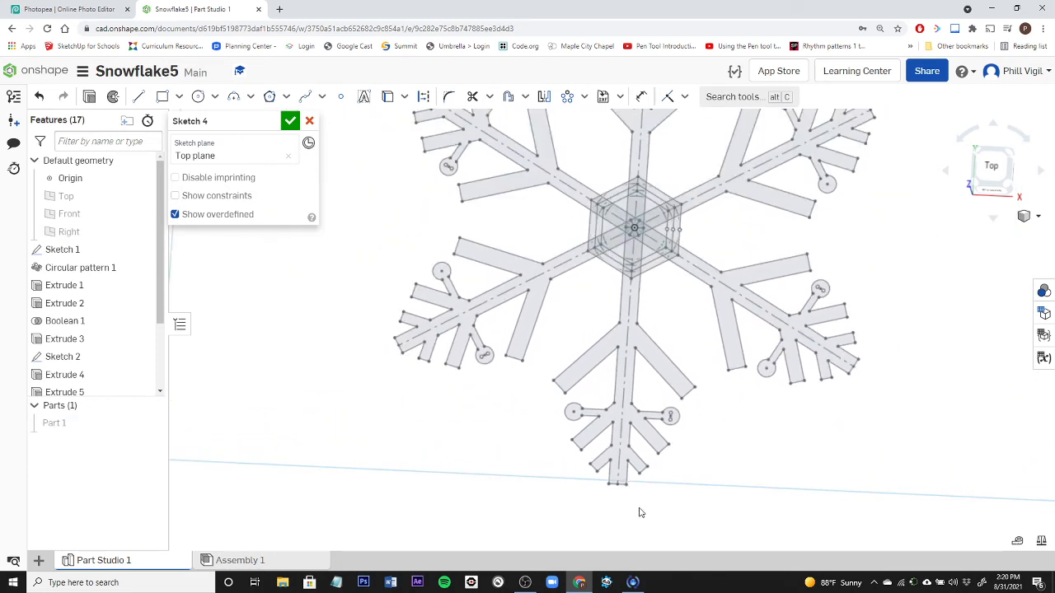
middle_drag(730, 508, 749, 506)
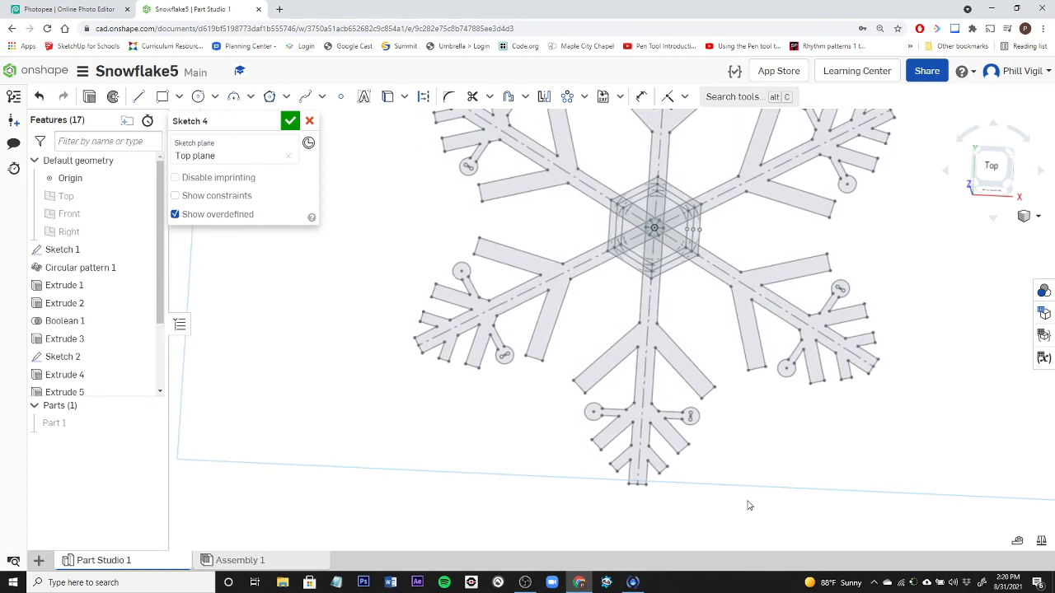
click(638, 242)
click(163, 98)
mouse_move(791, 472)
middle_down()
mouse_move(645, 417)
mouse_move(566, 420)
mouse_move(540, 445)
middle_up()
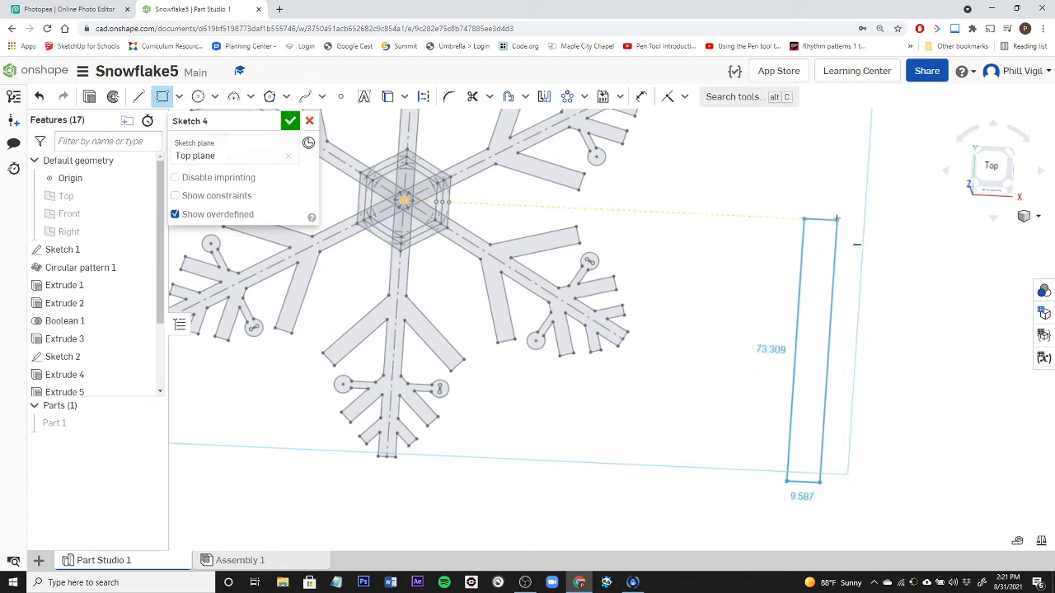
click(837, 207)
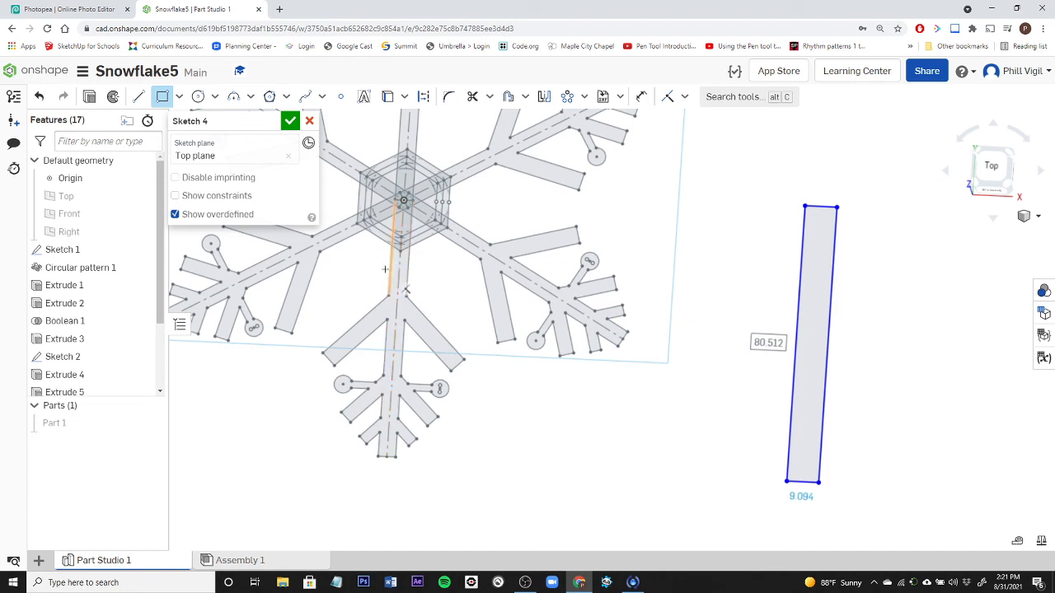
Step: Dimension the rectangle's long side to 75 mm
click(641, 97)
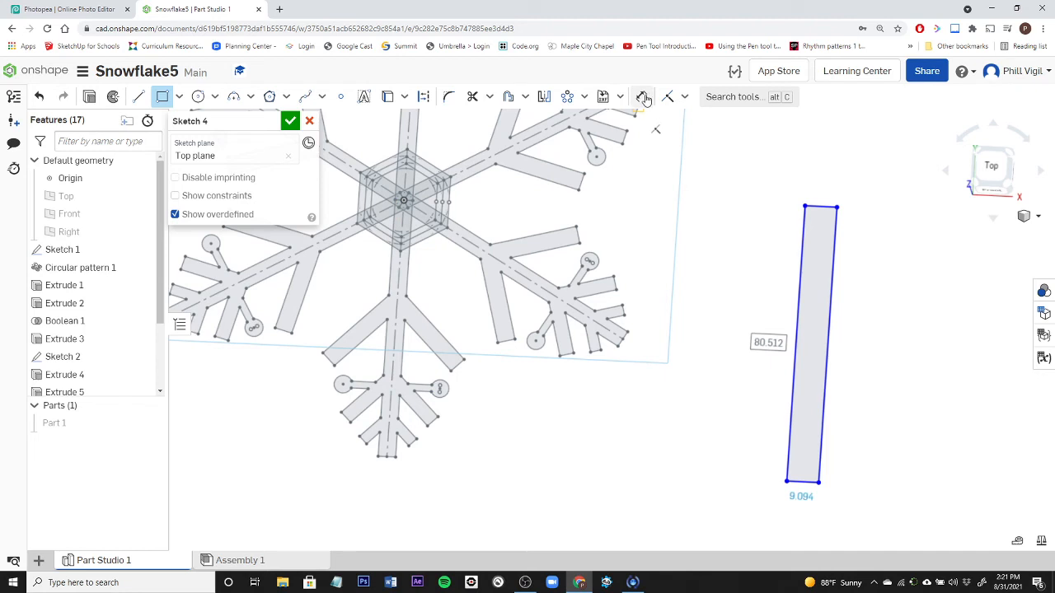
click(826, 349)
click(886, 346)
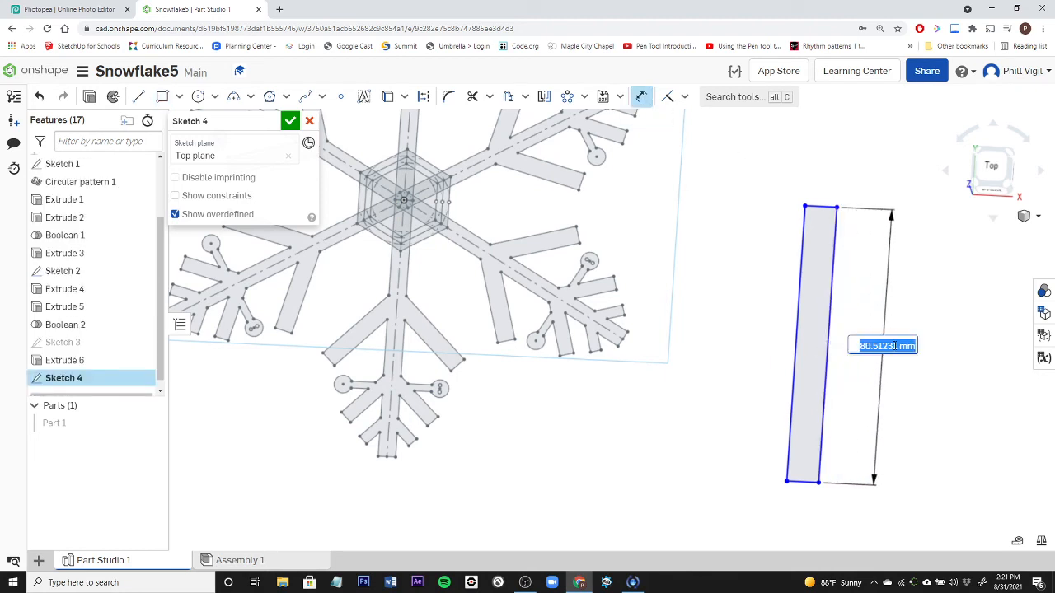
text(75)
key(Return)
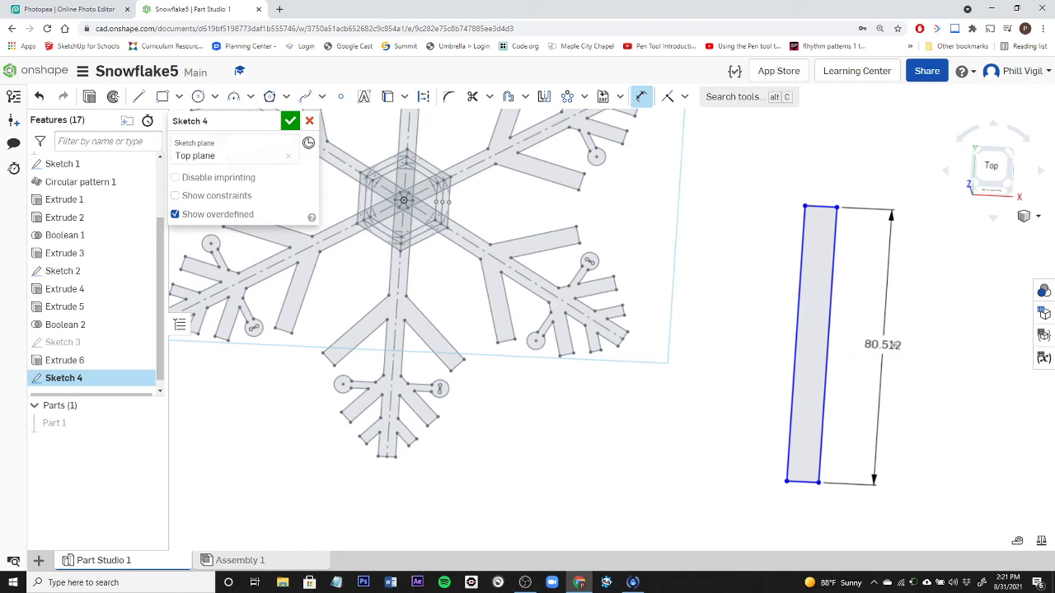
Step: Dimension the rectangle's short side to 3.5 mm
click(824, 216)
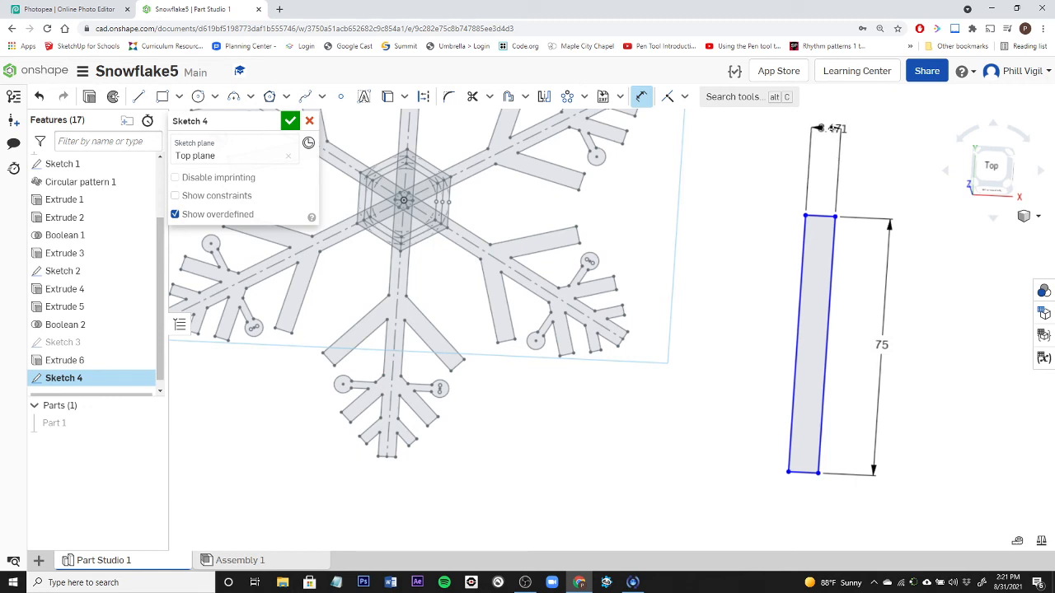
click(818, 128)
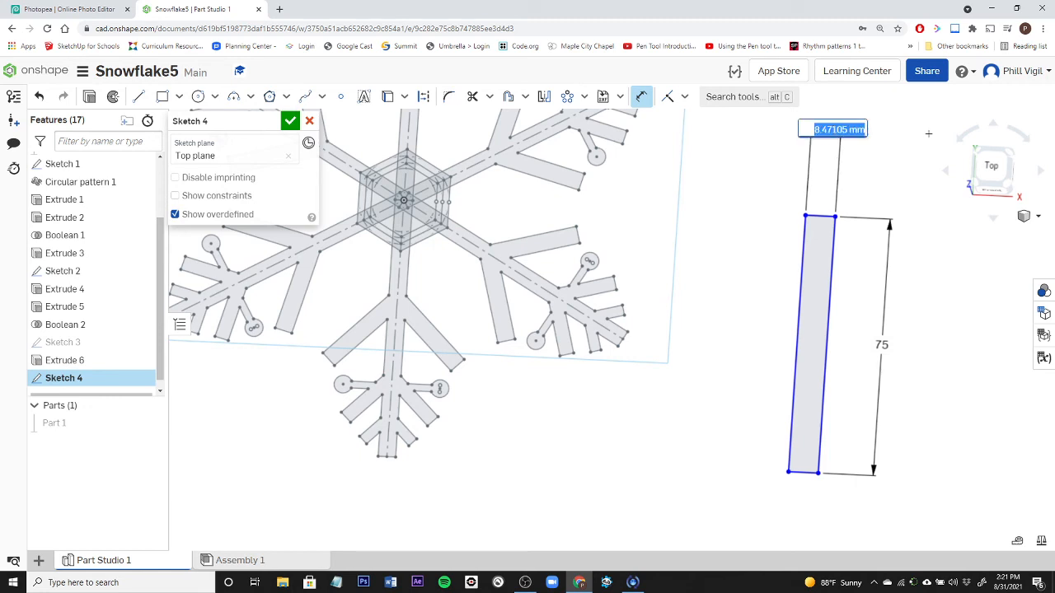
text(3)
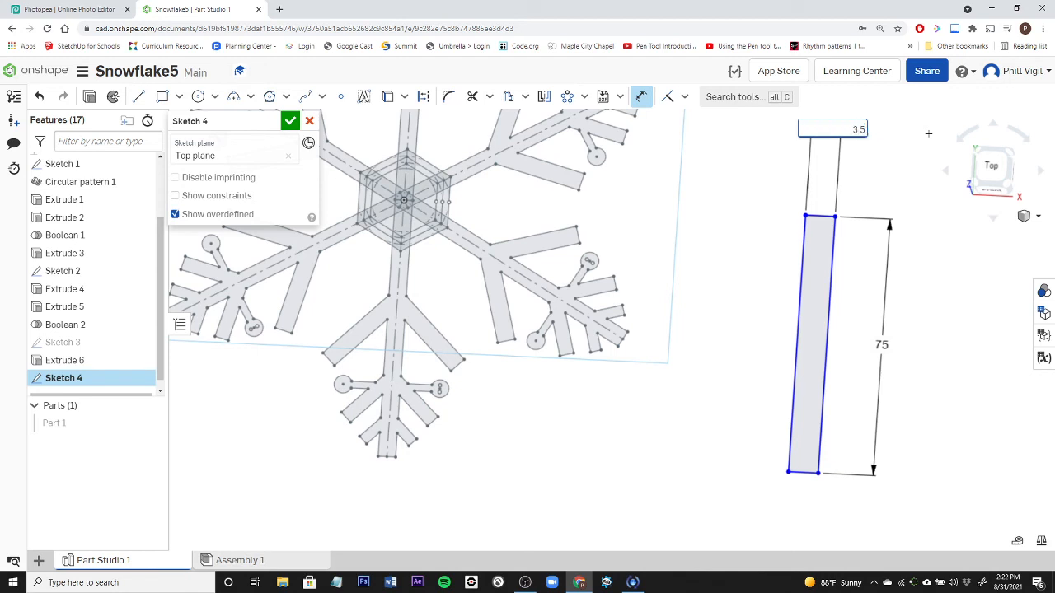
text(.5)
key(Return)
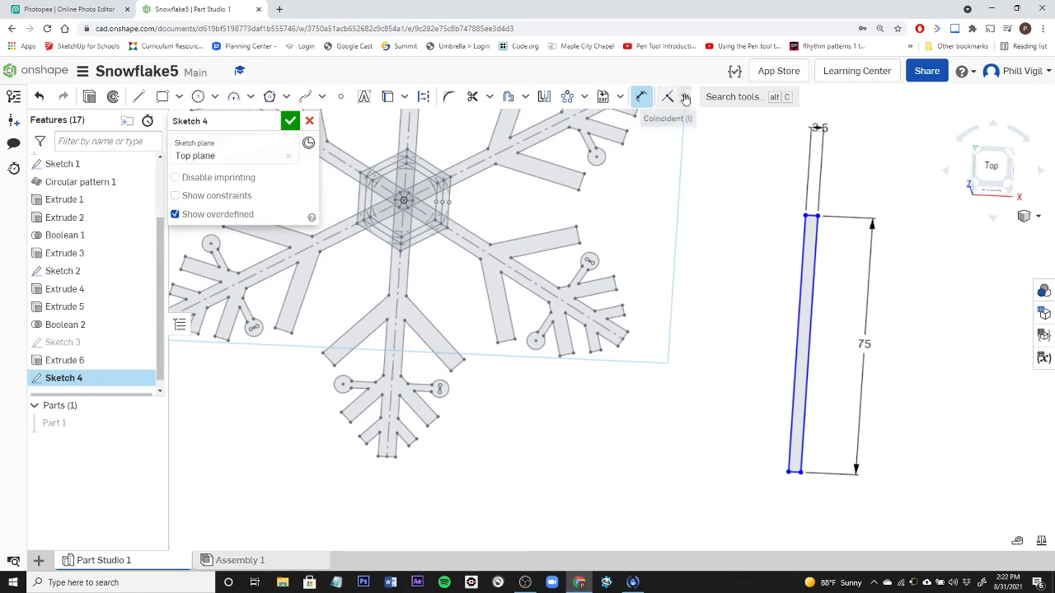
Step: Constrain the midpoint of the rectangle's upper short edge to the origin at the snowflake's centre, and finish the sketch
click(685, 97)
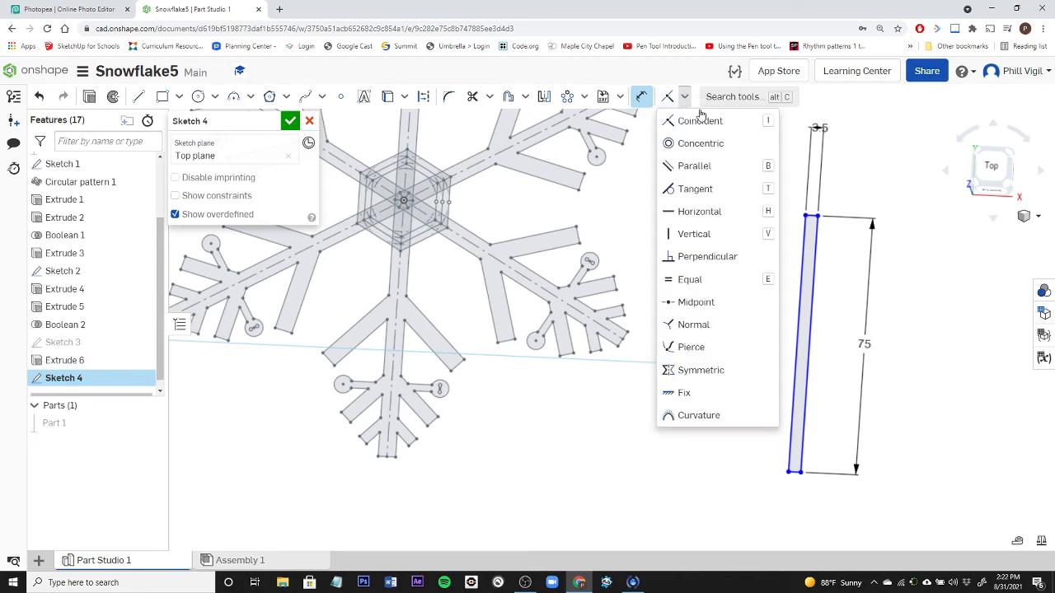
click(681, 303)
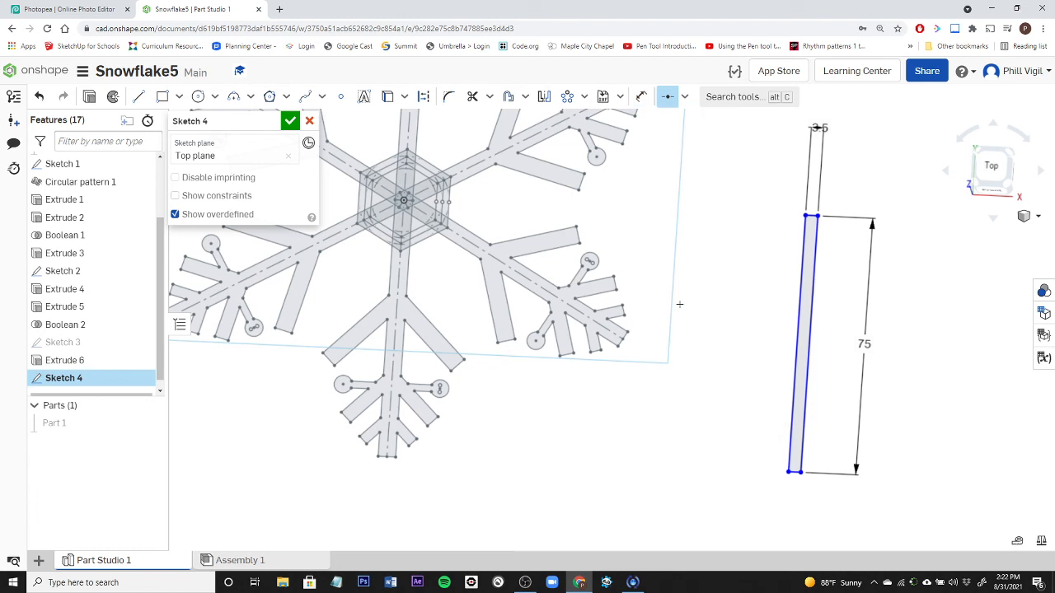
click(404, 201)
scroll(440, 382, down, 4)
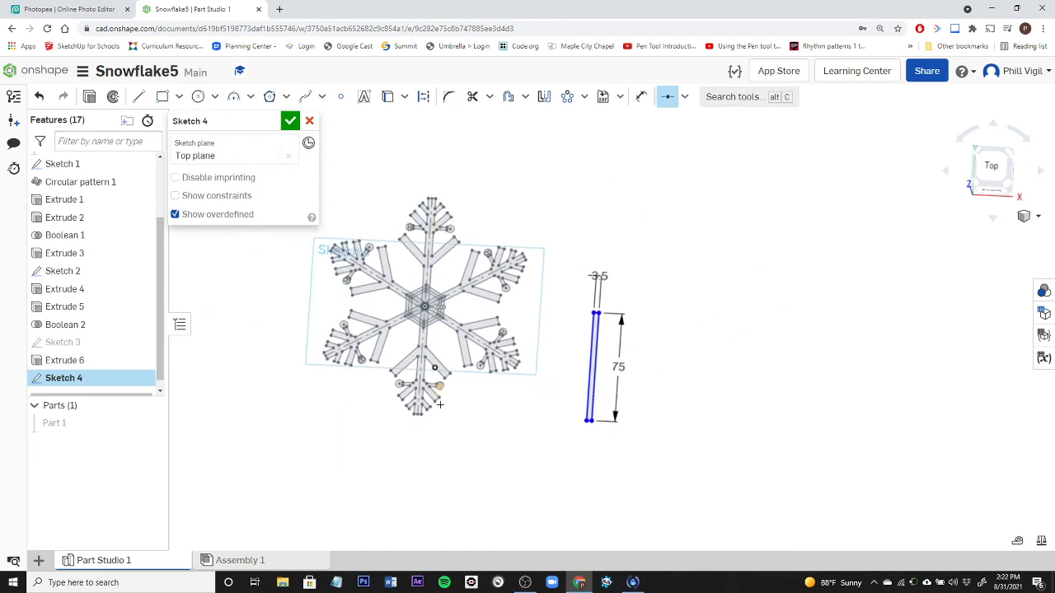
scroll(391, 394, up, 3)
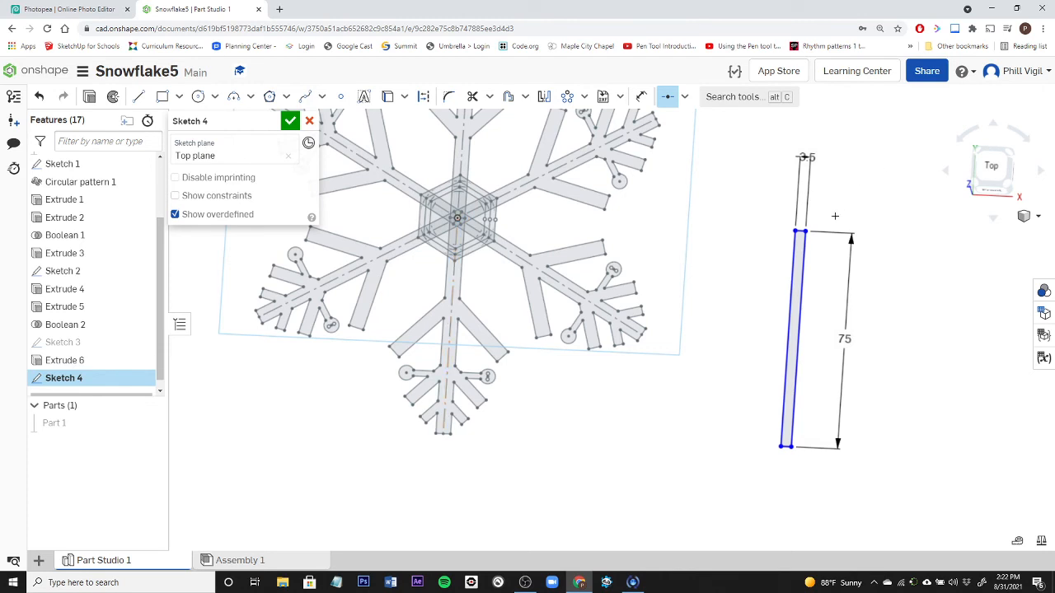
scroll(828, 216, up, 3)
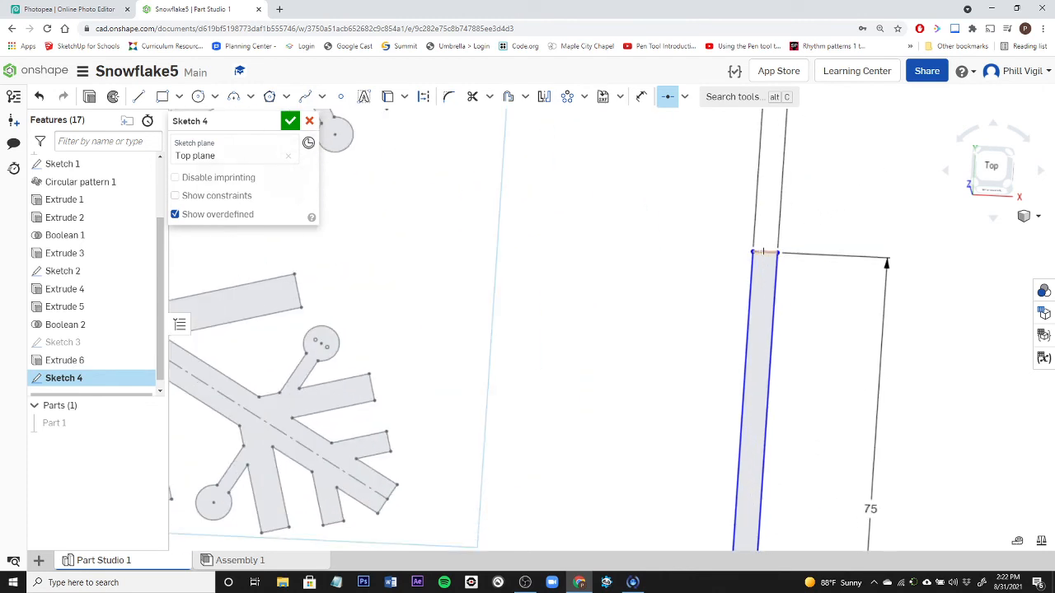
scroll(508, 252, down, 3)
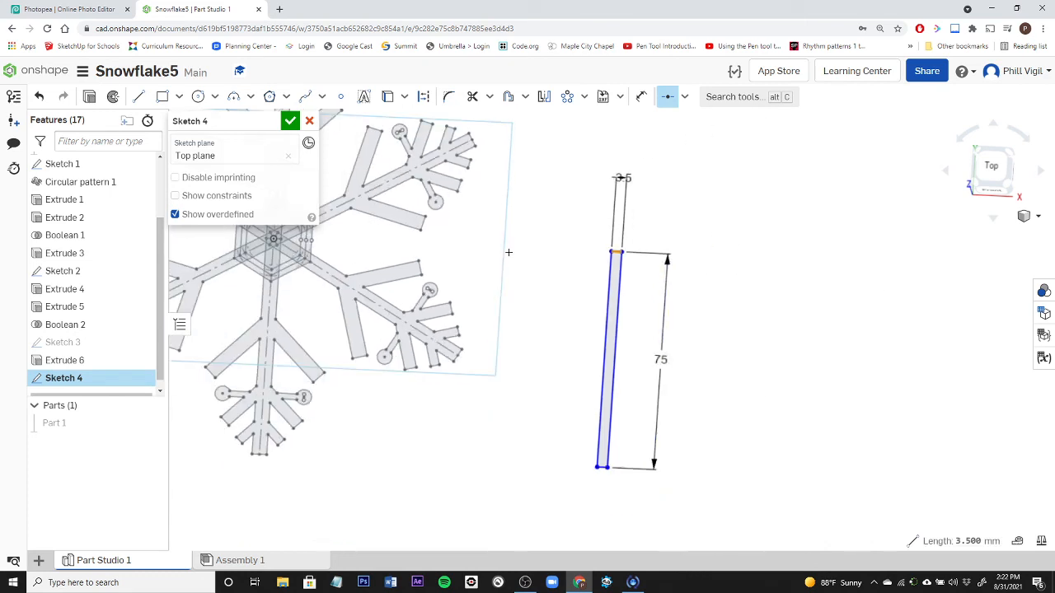
mouse_move(476, 279)
middle_down()
mouse_move(734, 280)
mouse_move(666, 290)
middle_up()
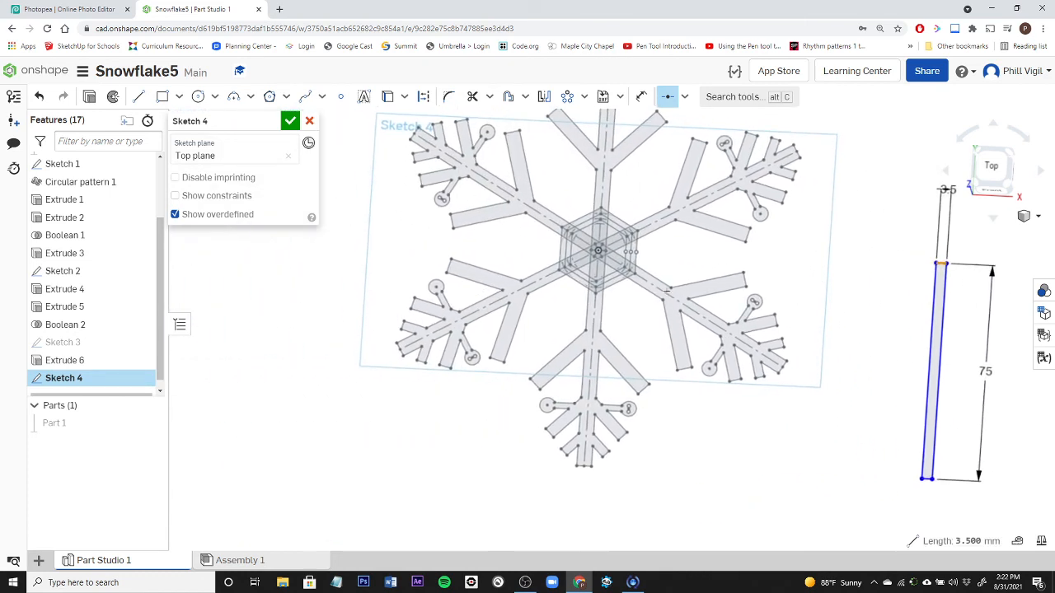
click(599, 251)
key(i)
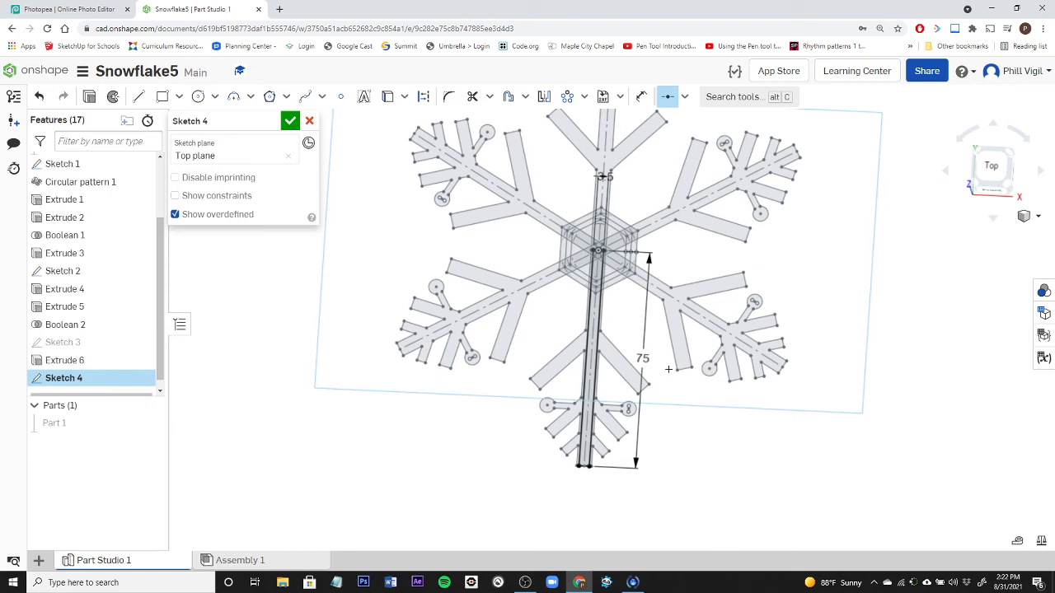
scroll(626, 315, up, 4)
scroll(627, 315, up, 2)
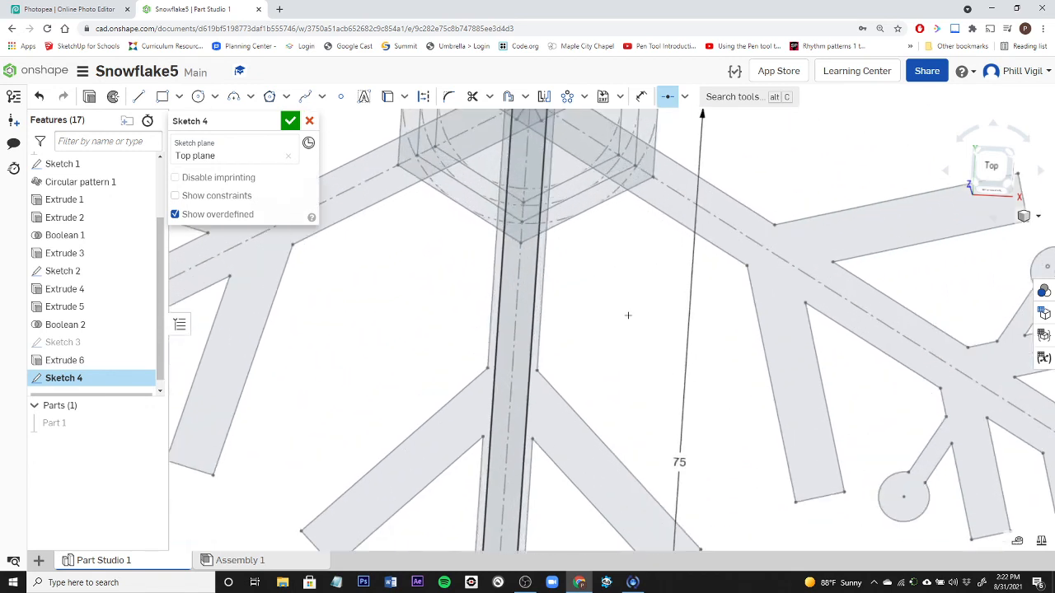
scroll(627, 315, down, 3)
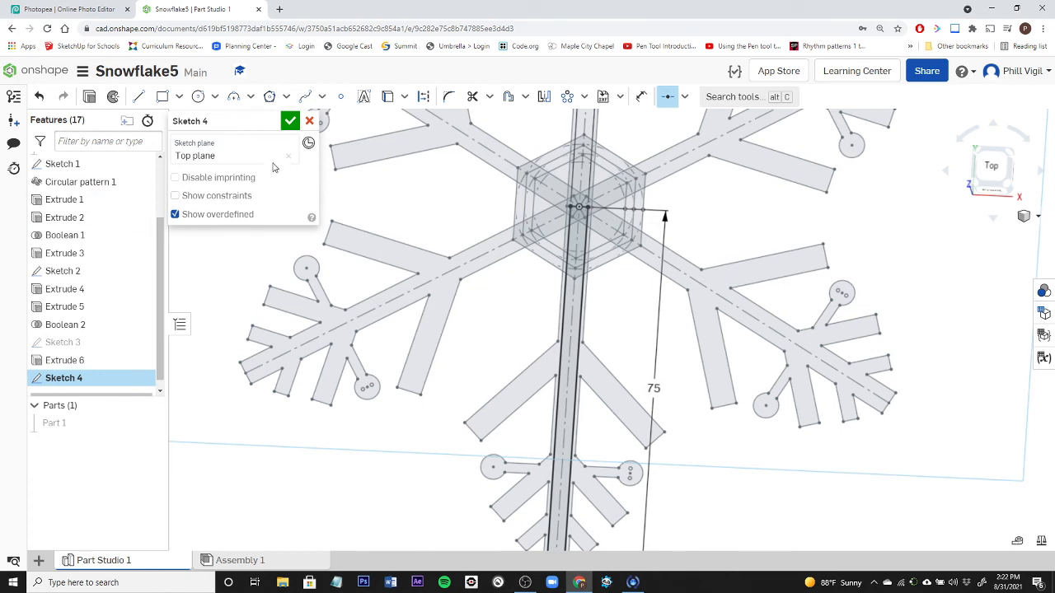
click(290, 121)
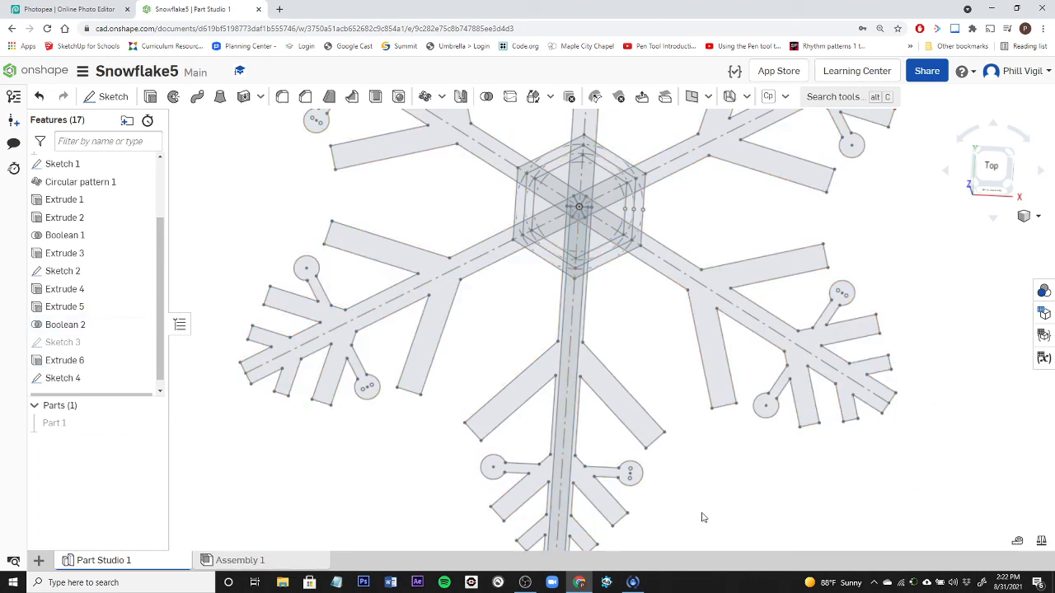
Step: Hide Sketch 2, Sketch 1 and Circular pattern 1 so only the narrow rectangle is shown
right_drag(688, 518, 664, 501)
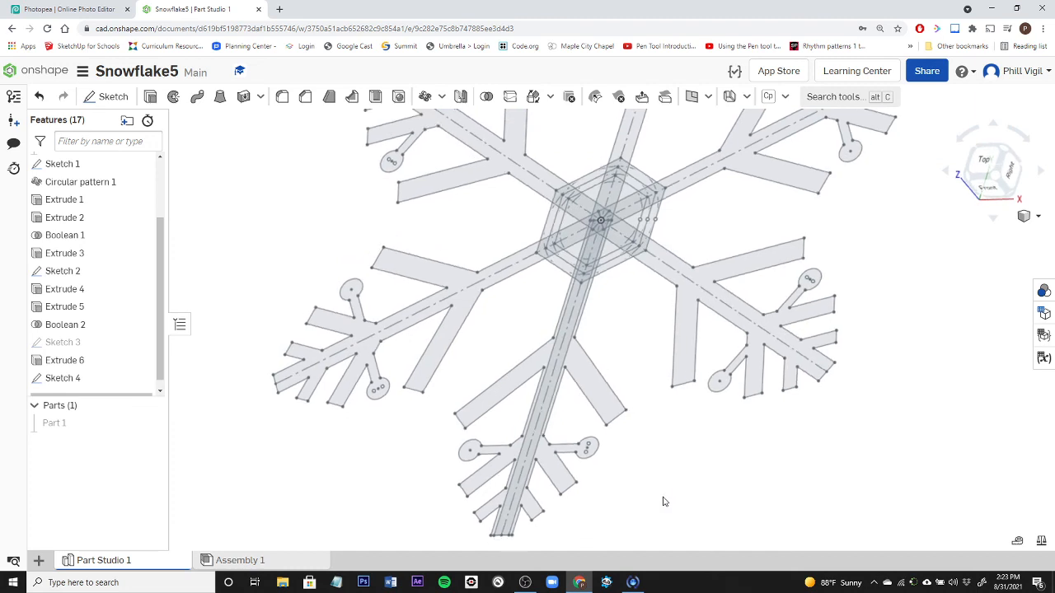
click(141, 272)
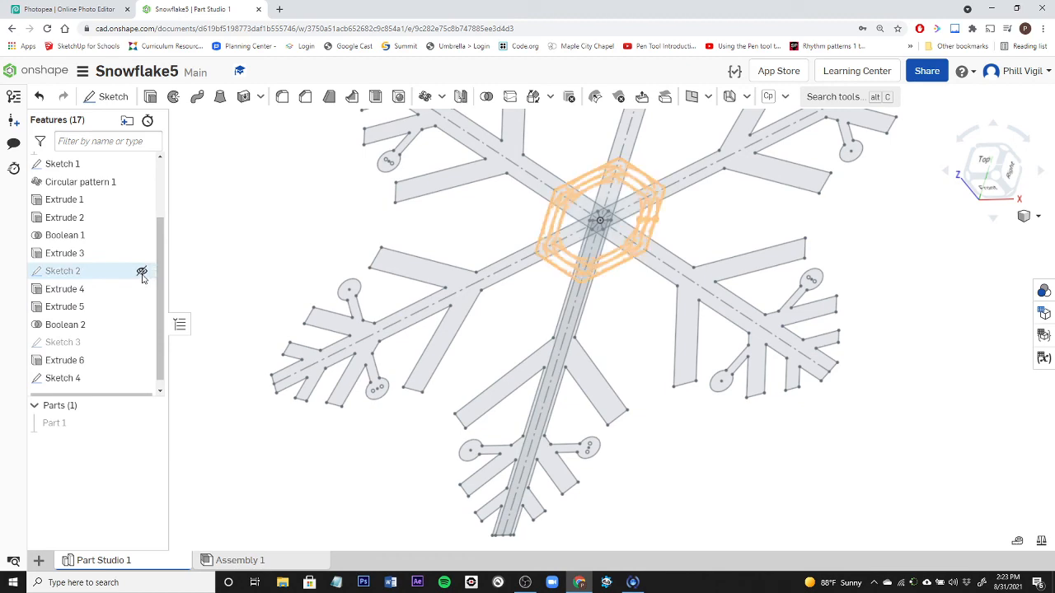
click(142, 164)
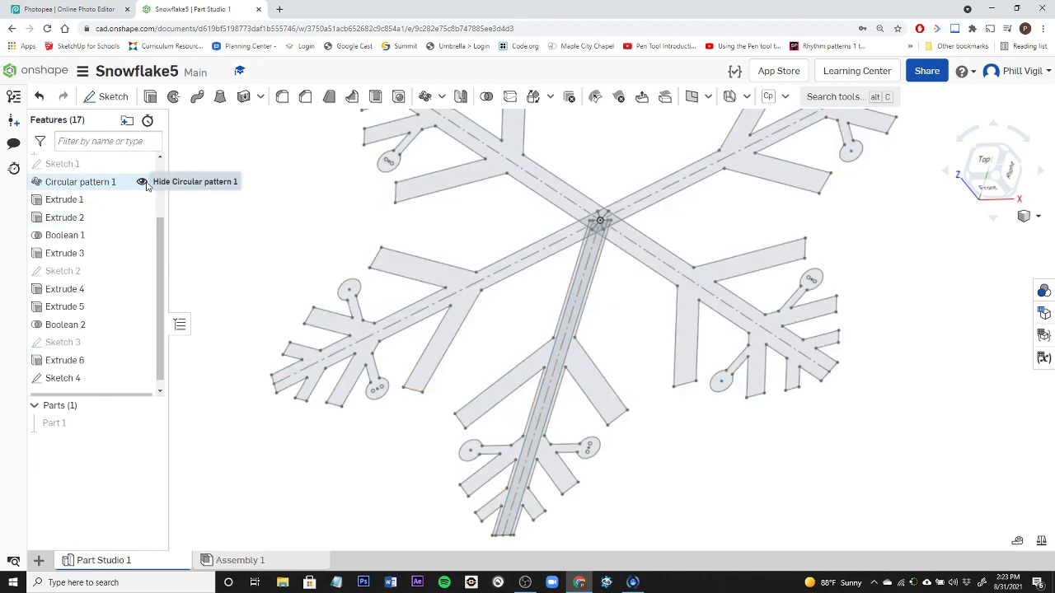
click(141, 182)
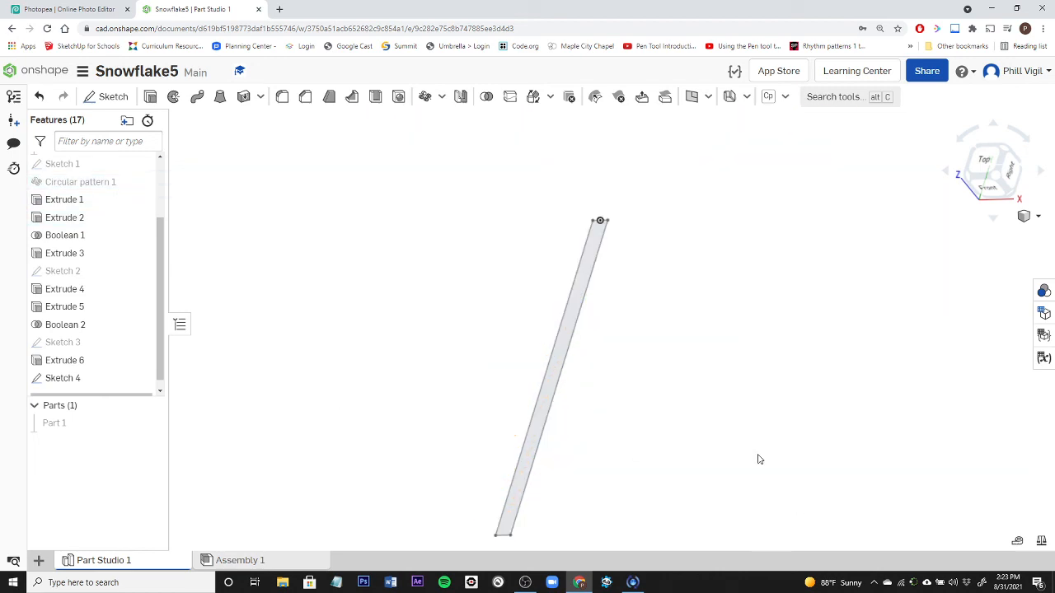
Step: Extrude the narrow rectangle 25 mm as a new solid part, and show Part 1 again
scroll(758, 459, down, 3)
middle_drag(758, 459, 701, 368)
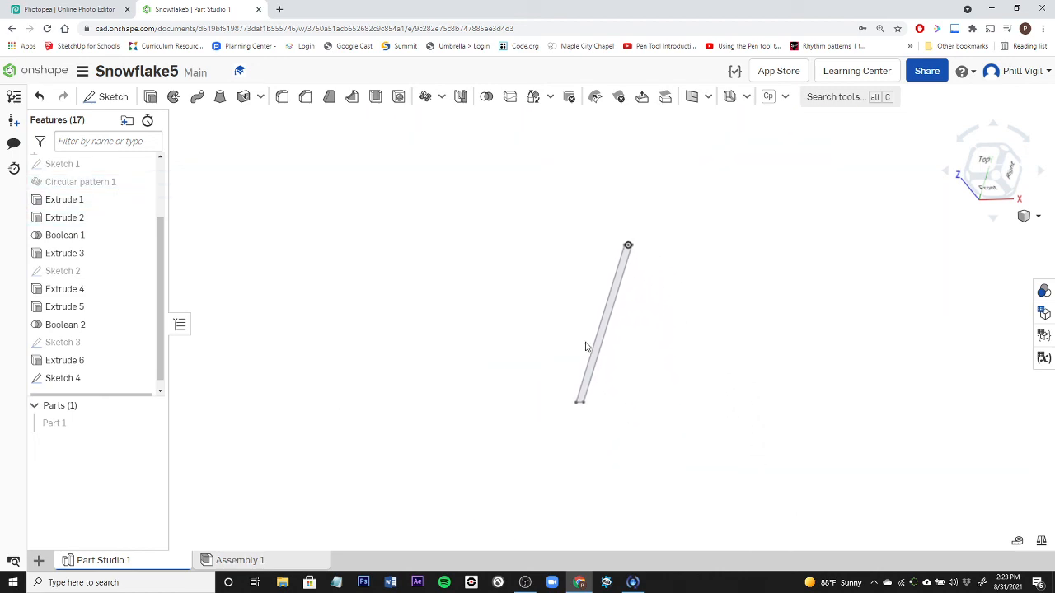
click(151, 96)
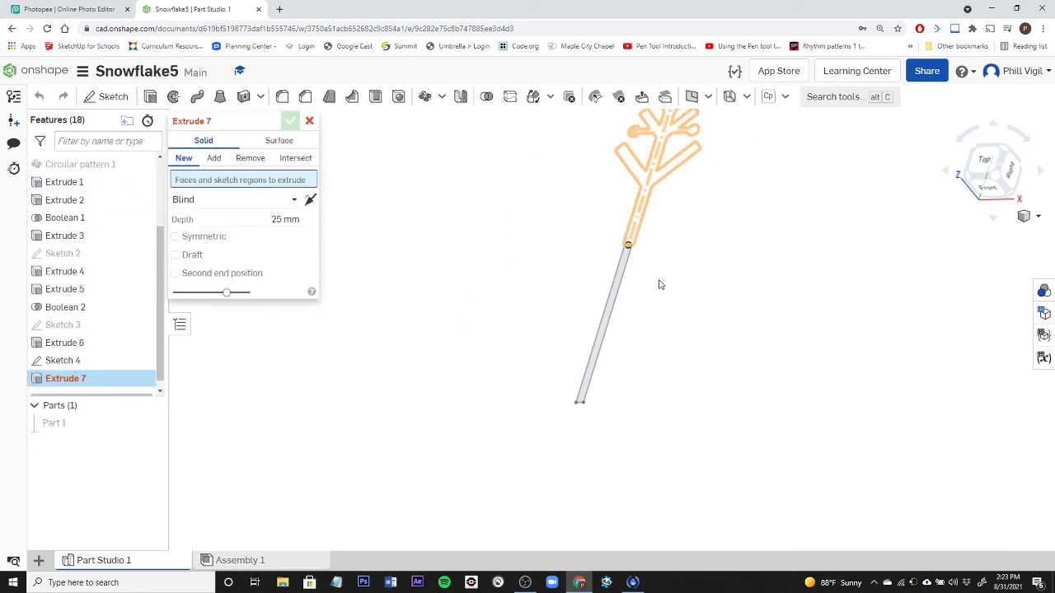
click(588, 378)
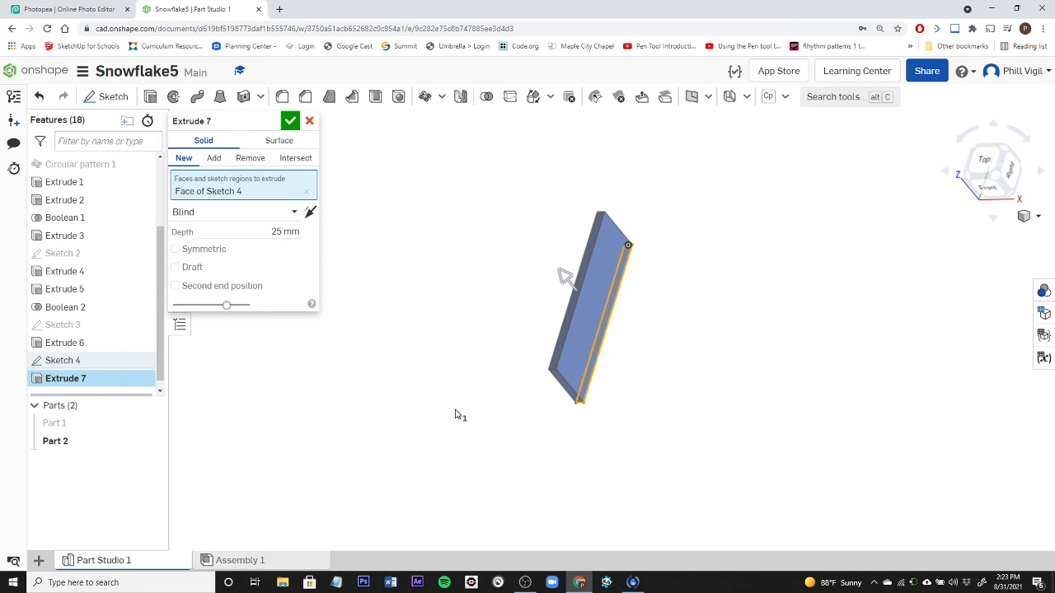
click(290, 121)
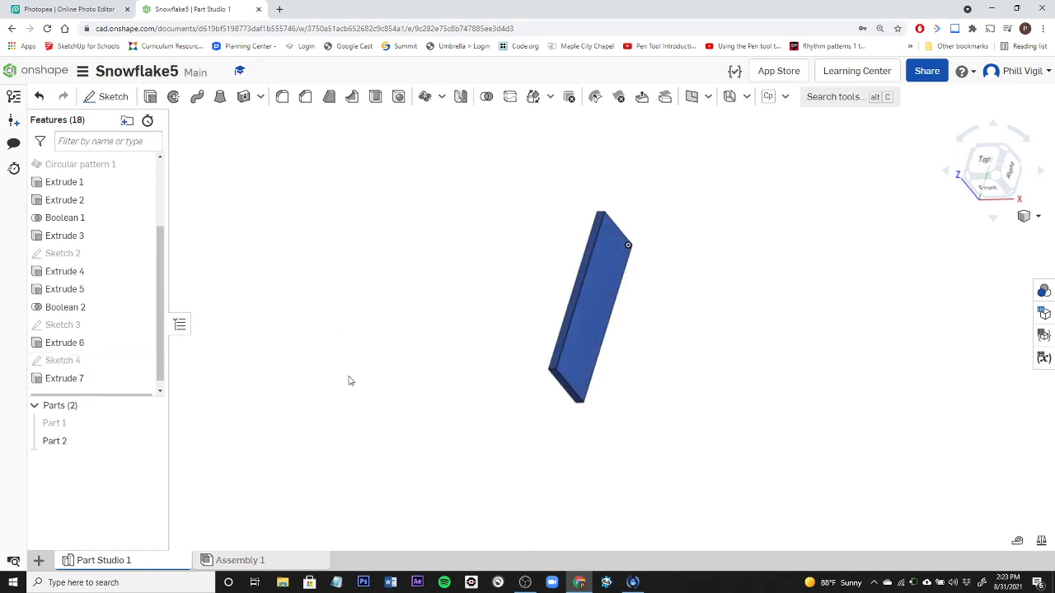
click(151, 424)
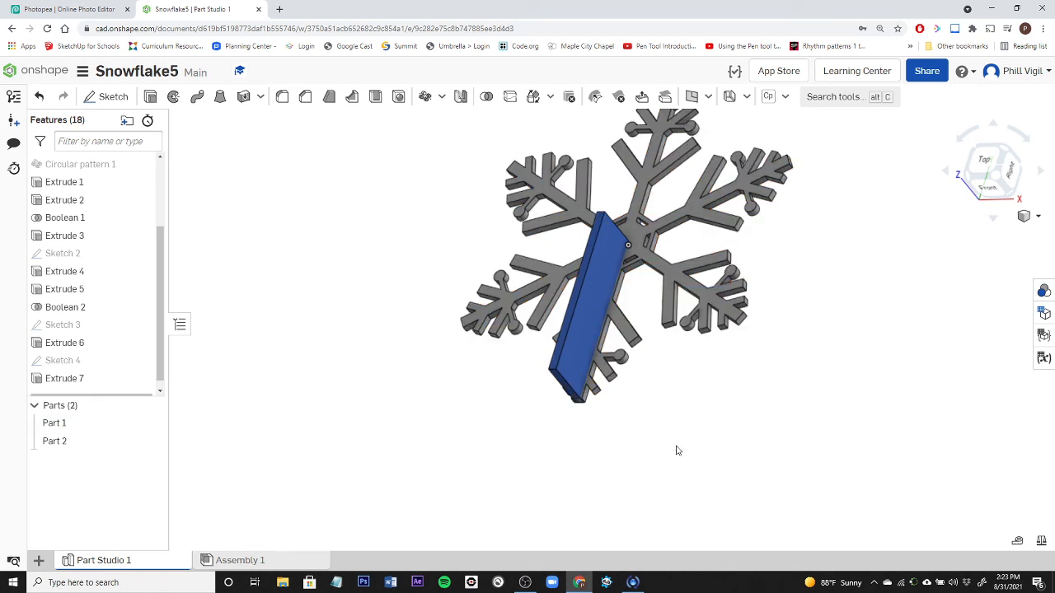
right_drag(671, 451, 718, 434)
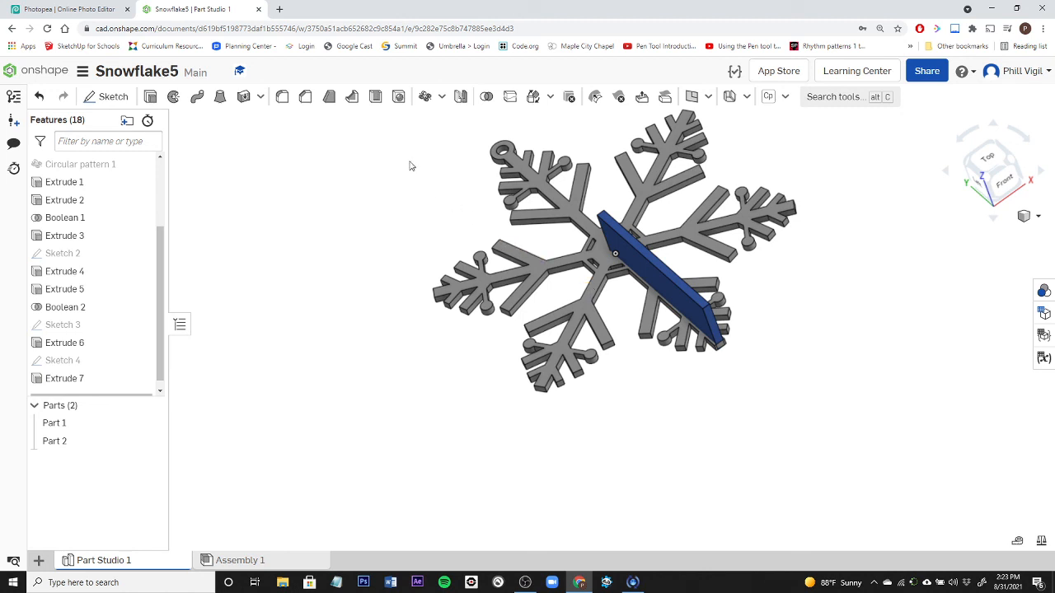
click(487, 97)
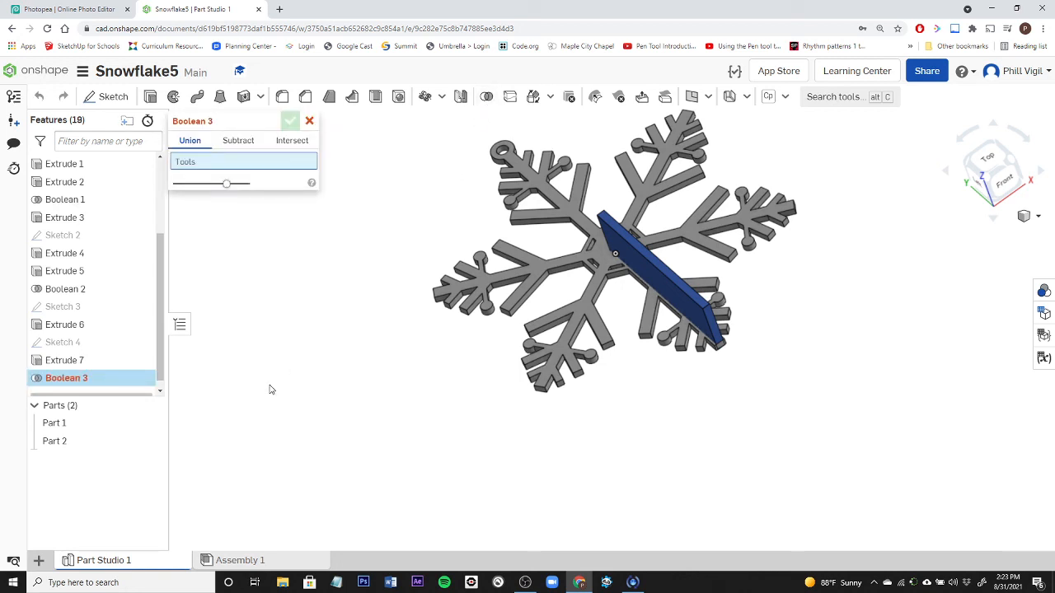
click(239, 141)
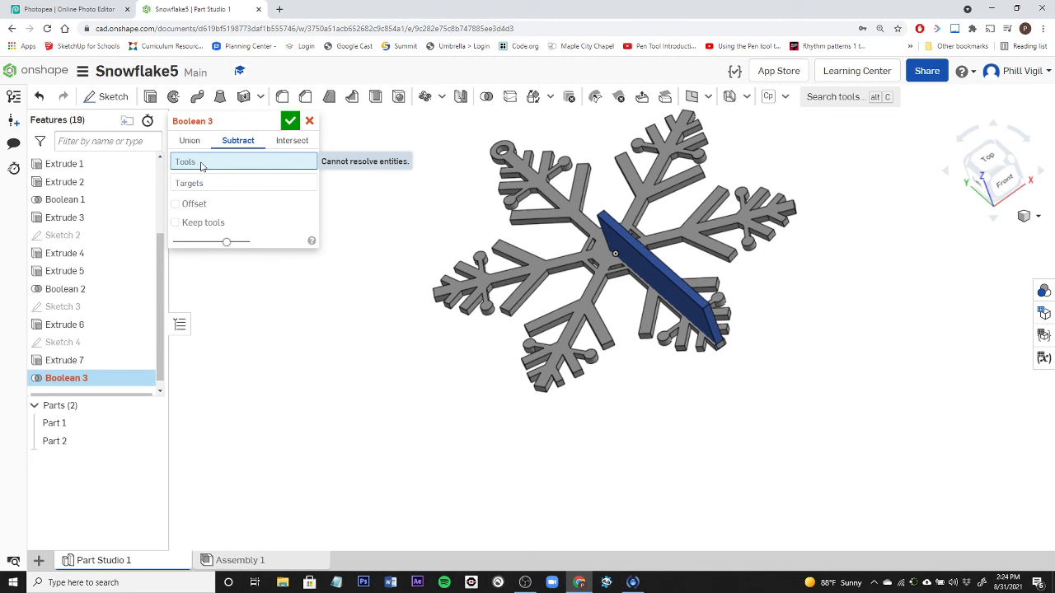
click(647, 276)
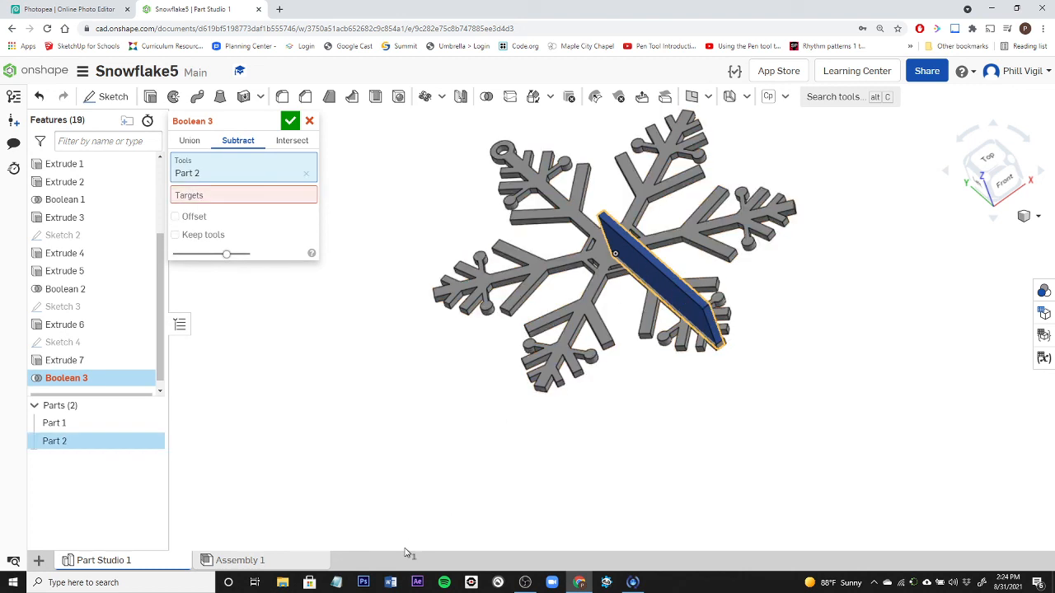
click(205, 201)
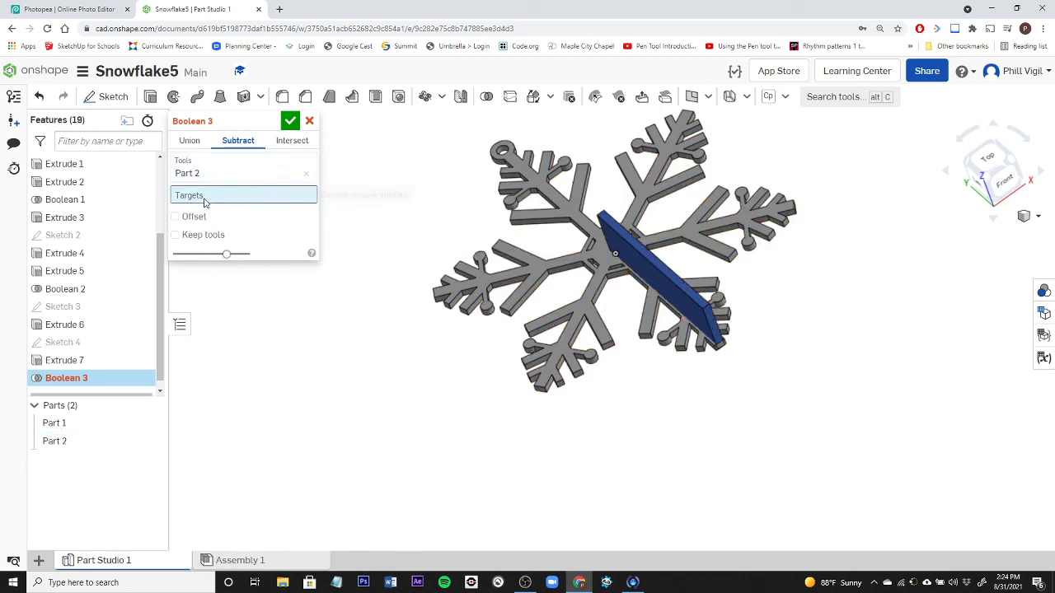
click(55, 424)
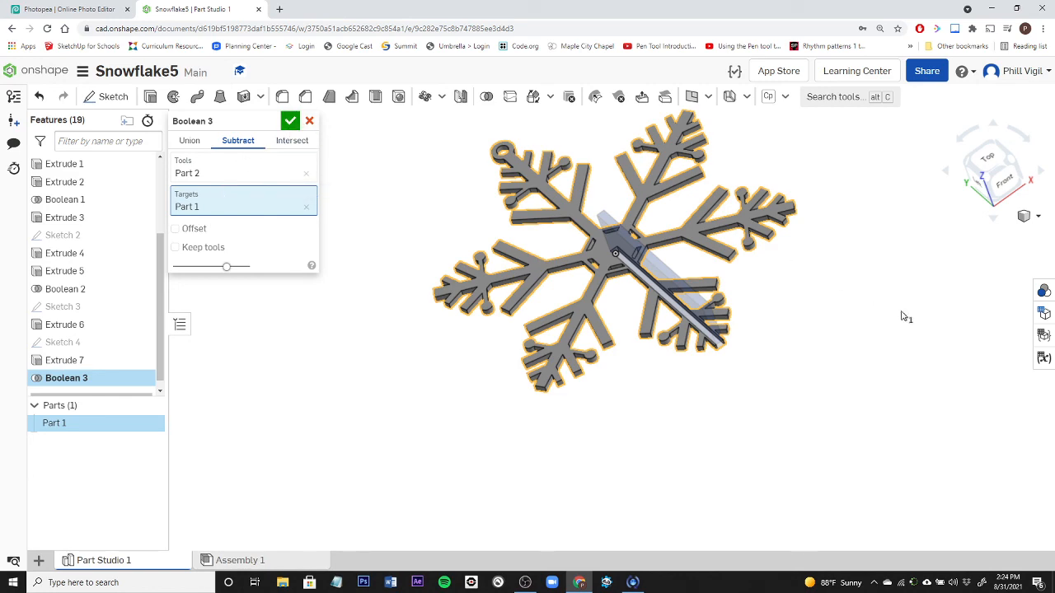
right_drag(861, 368, 861, 393)
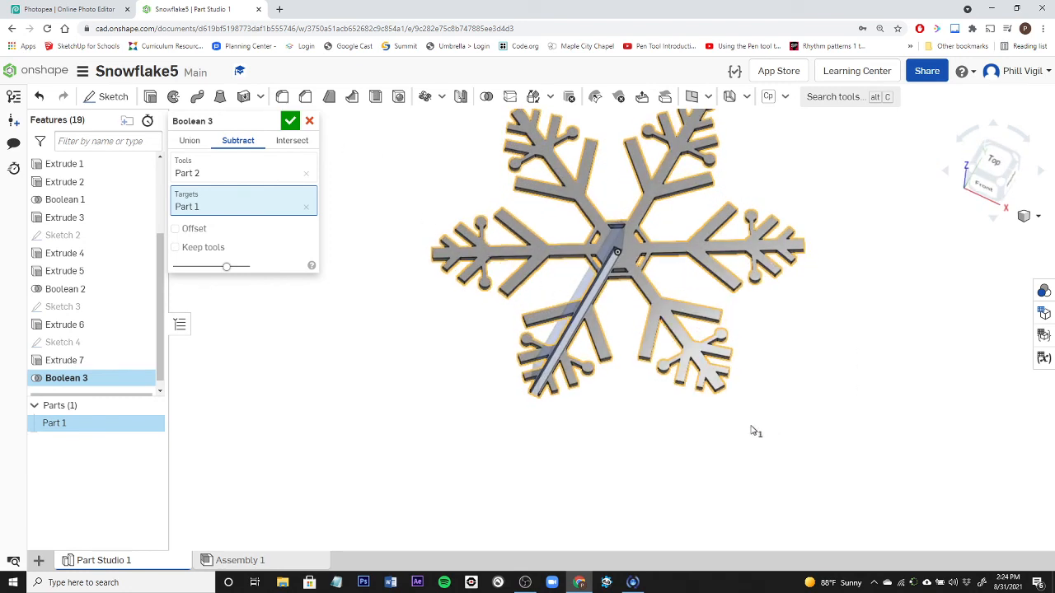
click(309, 121)
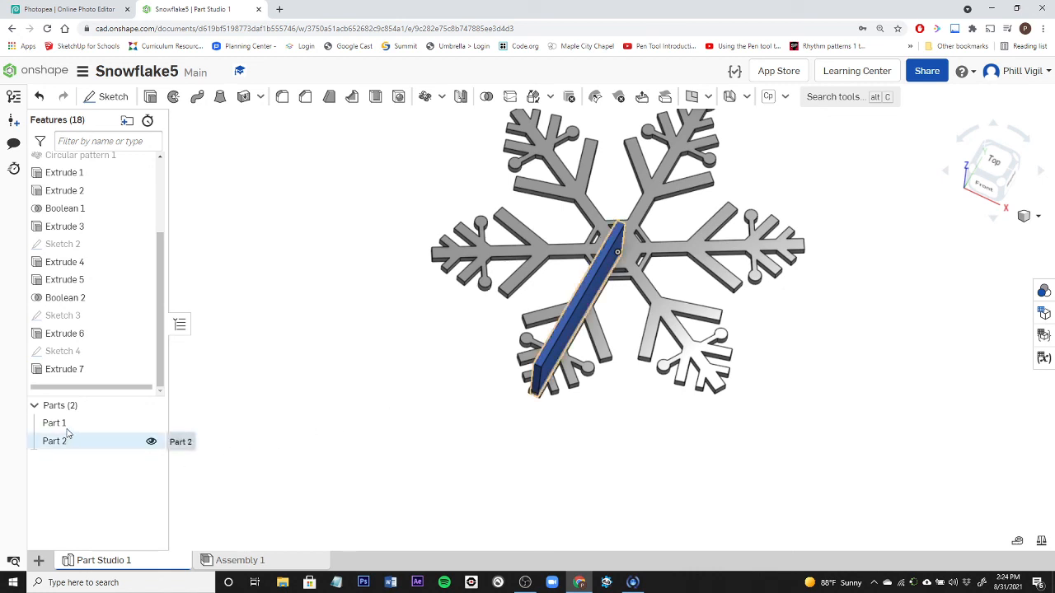
click(152, 441)
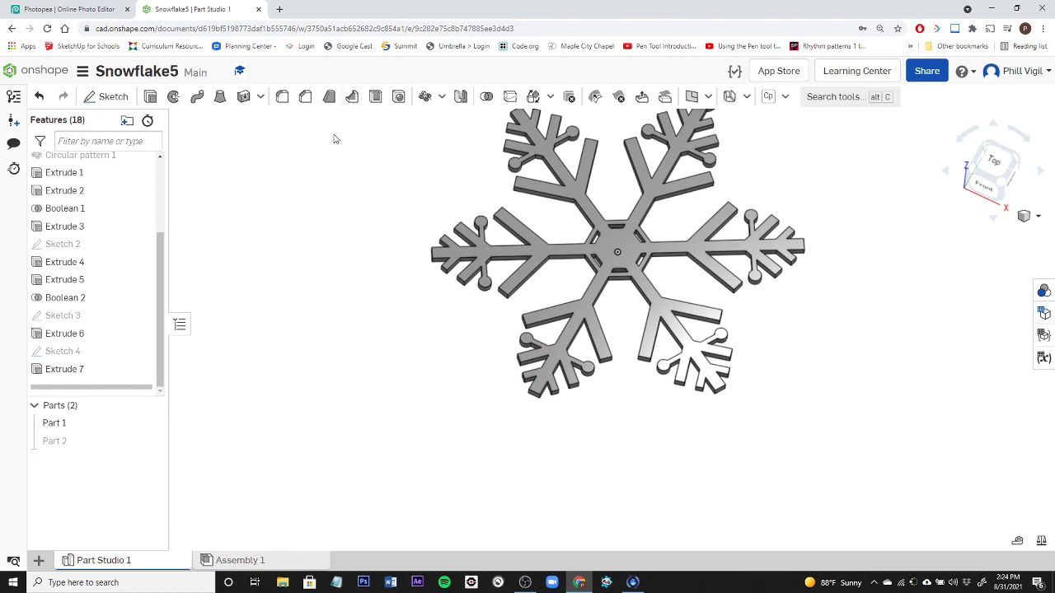
click(152, 442)
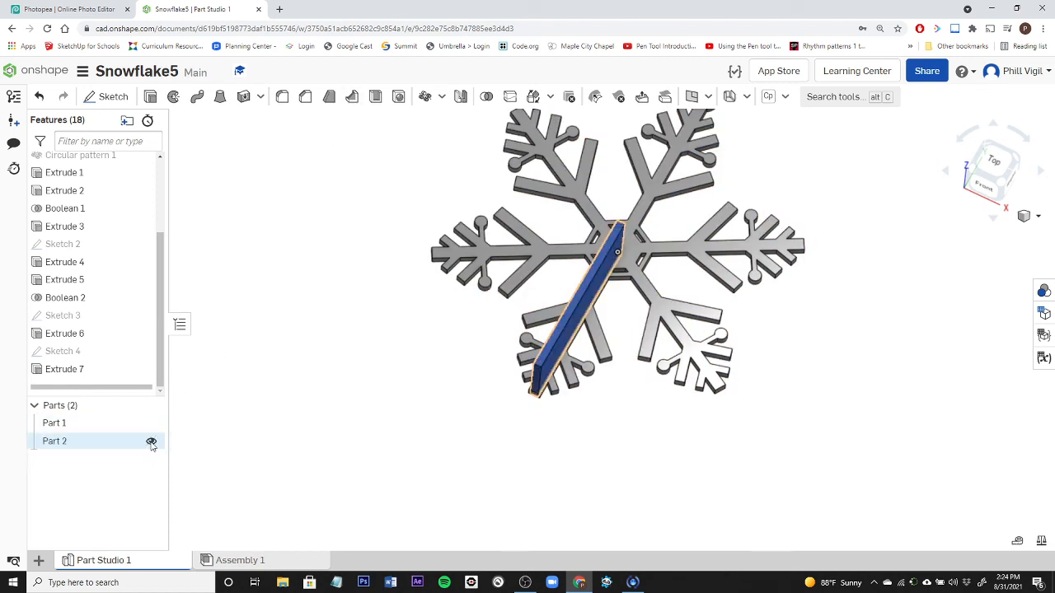
Step: Subtract the narrow bar, Part 2, from the snowflake, Part 1, to cut a slot from the centre through one arm
click(425, 96)
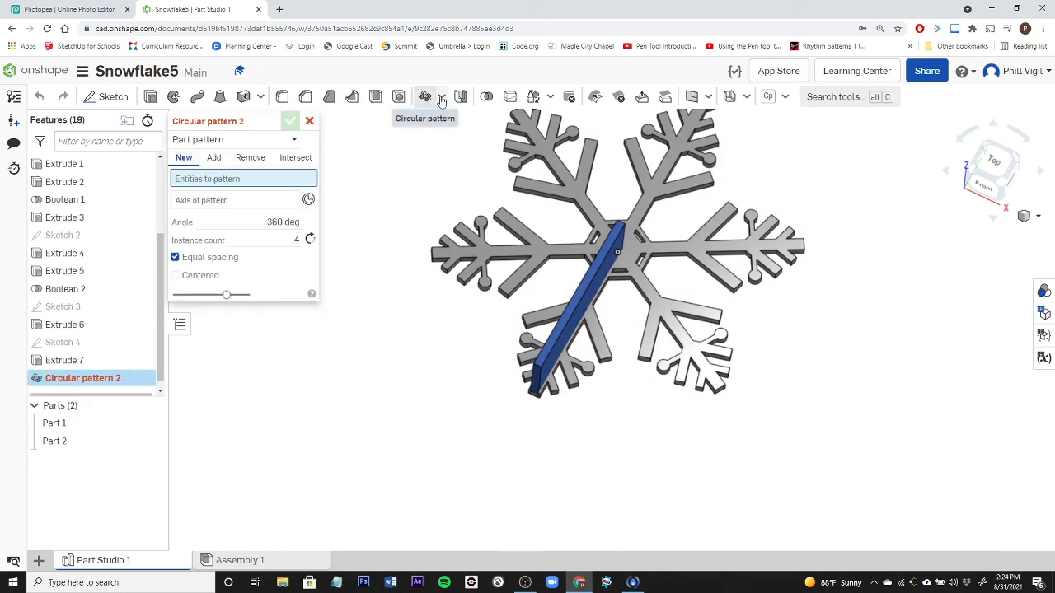
click(309, 121)
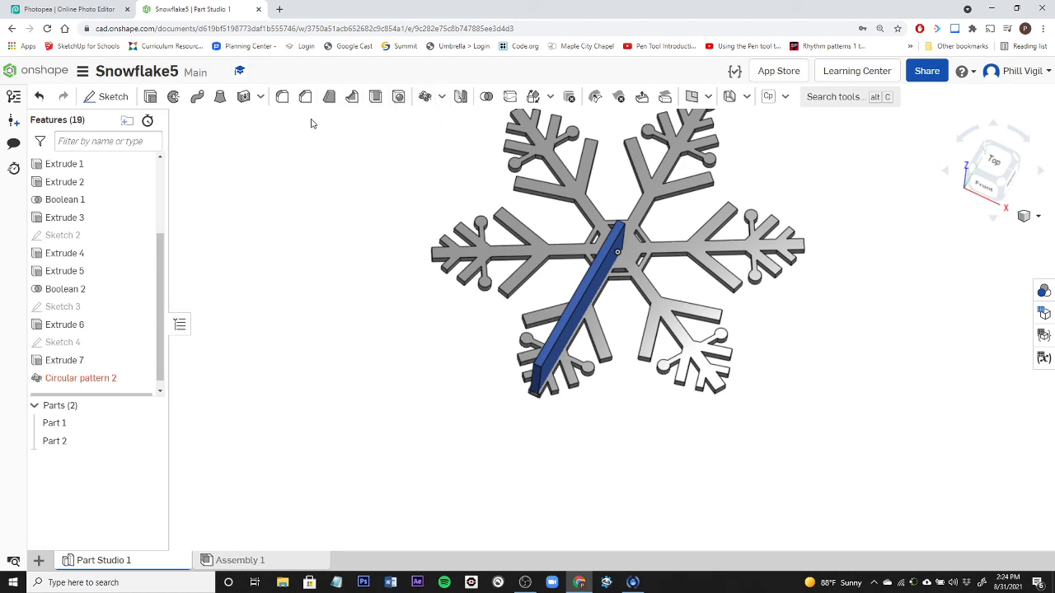
click(487, 96)
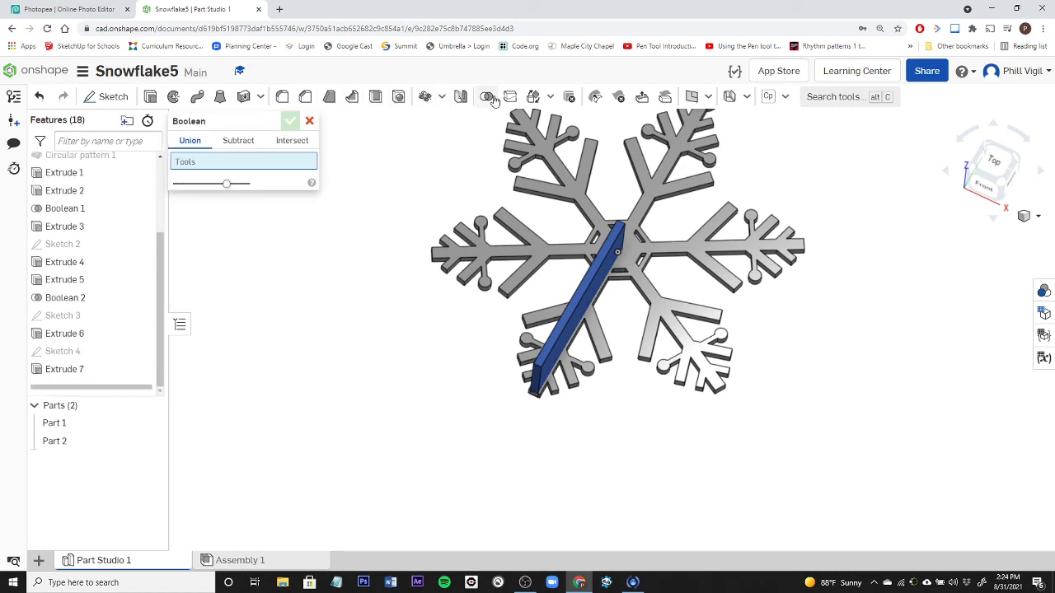
click(238, 141)
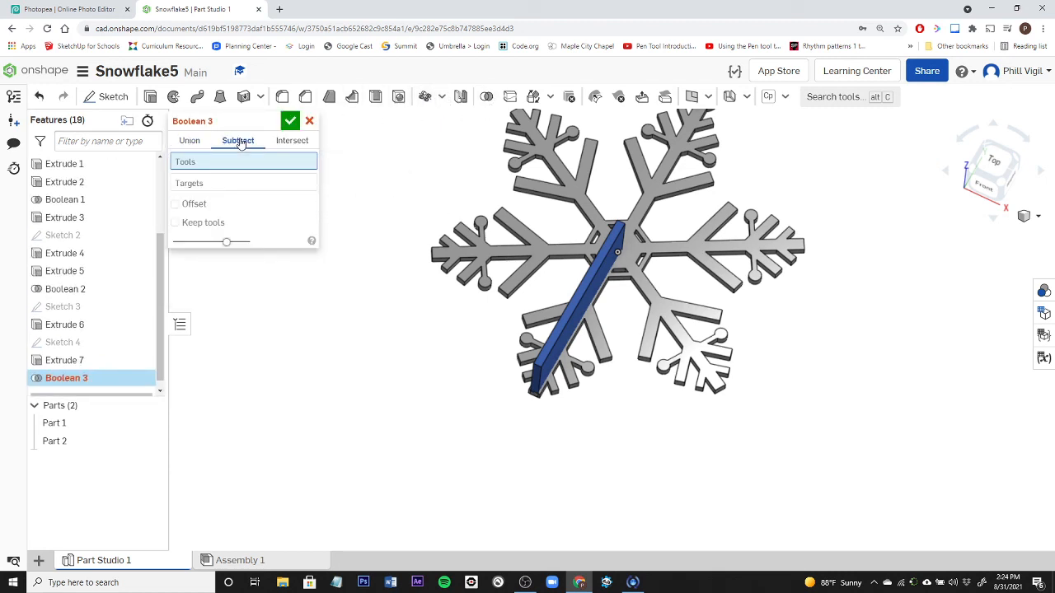
click(582, 322)
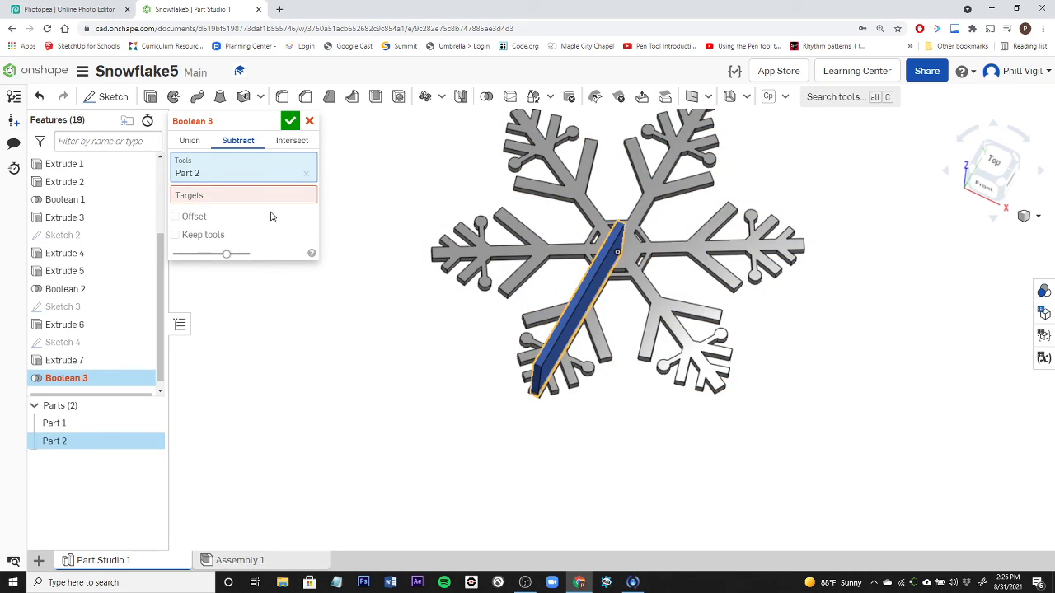
click(569, 195)
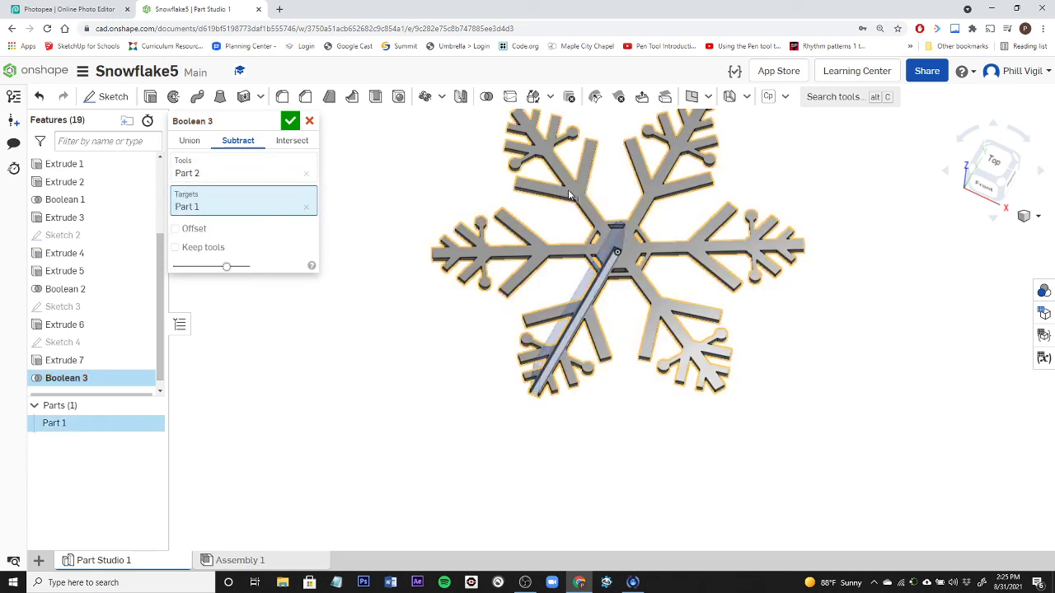
click(289, 122)
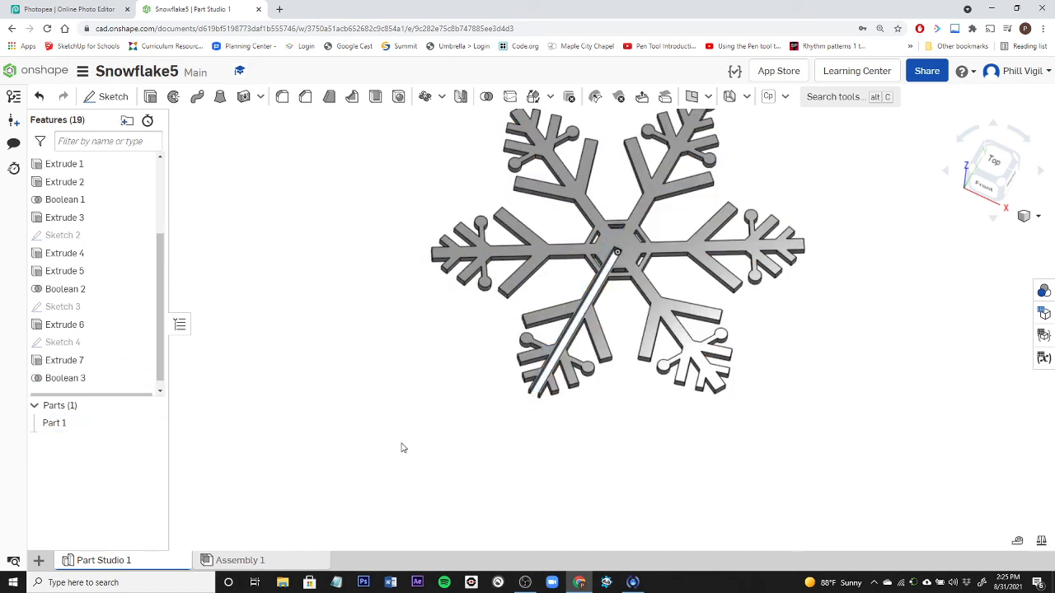
right_drag(395, 446, 494, 446)
scroll(495, 446, down, 5)
right_drag(664, 393, 651, 422)
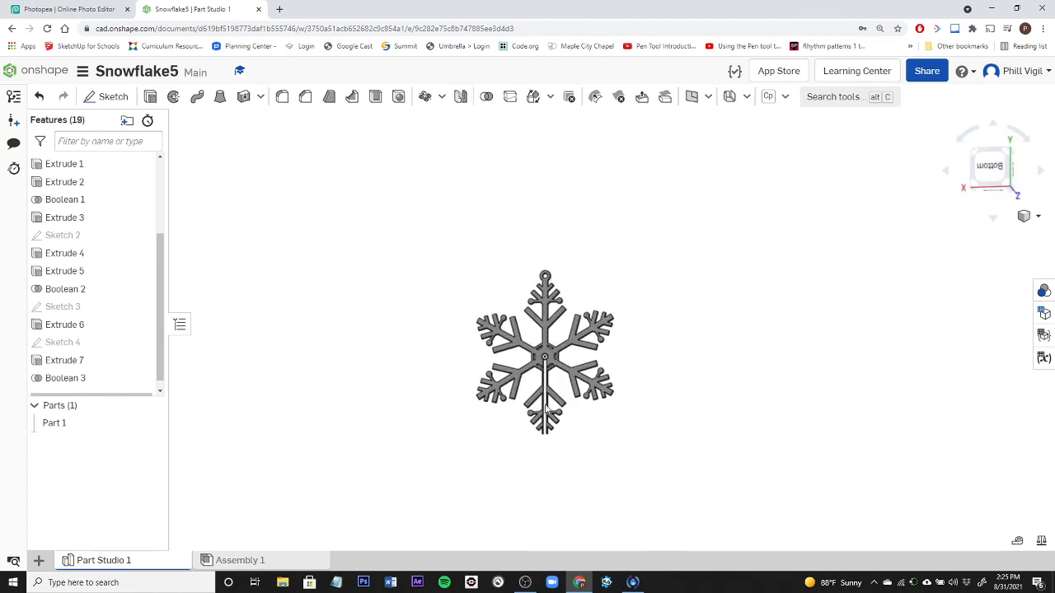
scroll(547, 383, up, 6)
scroll(601, 379, down, 3)
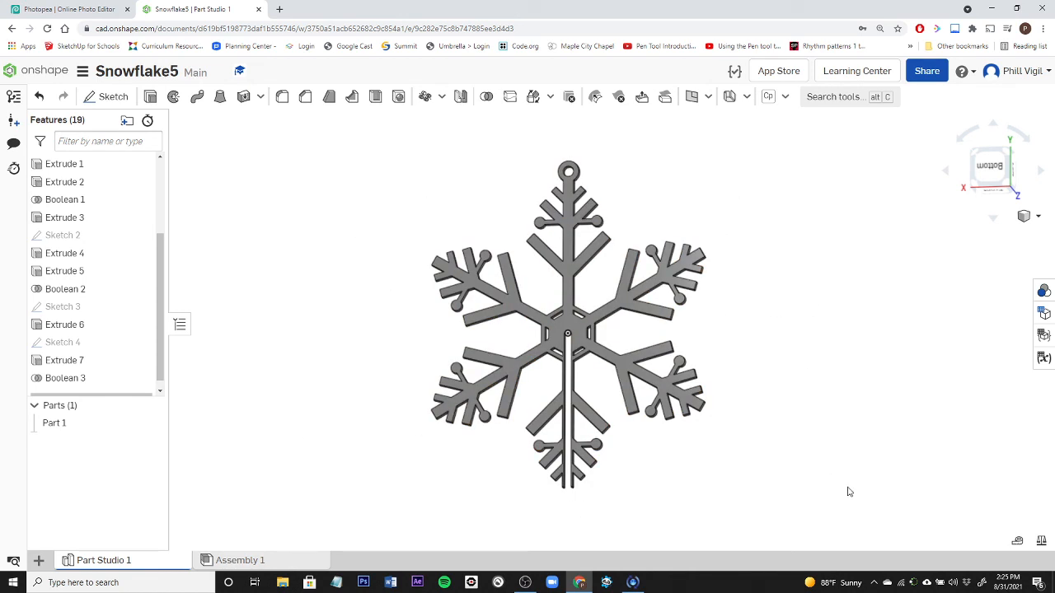
click(525, 583)
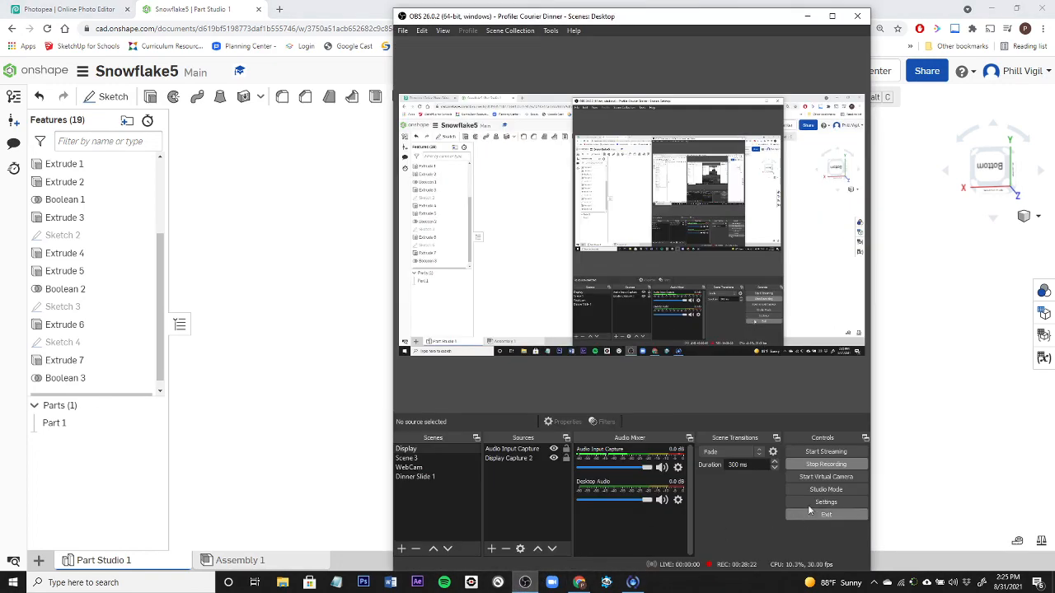